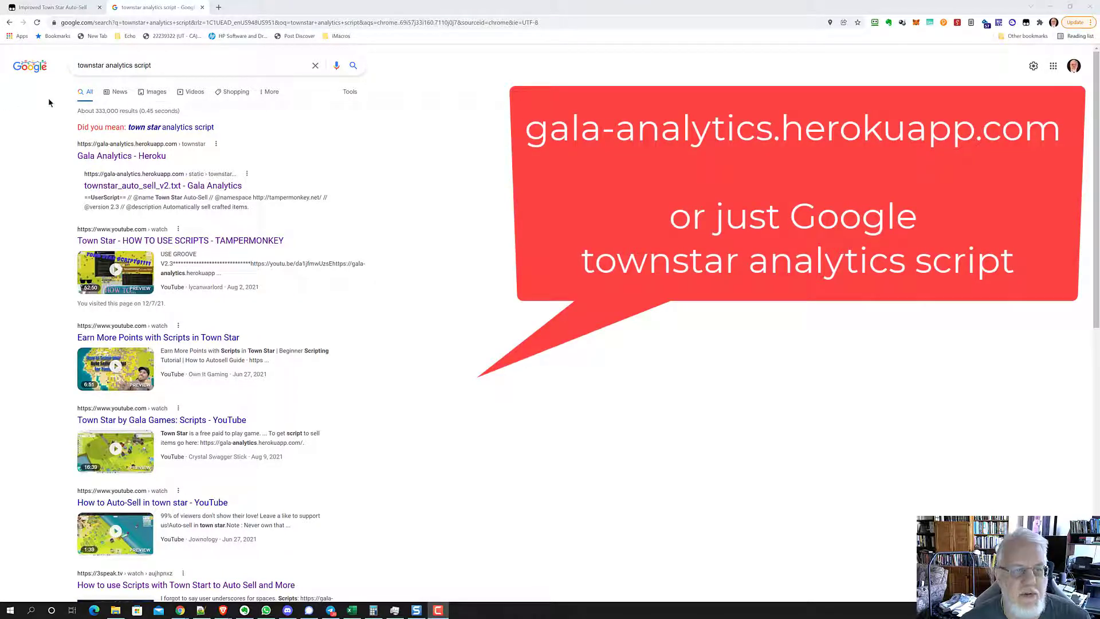
Step: Open the Gala Analytics - Heroku search result and read the Town Star page's introduction about script fairness and respectful use
{"action": "triple_click", "coordinate": [165, 65]}
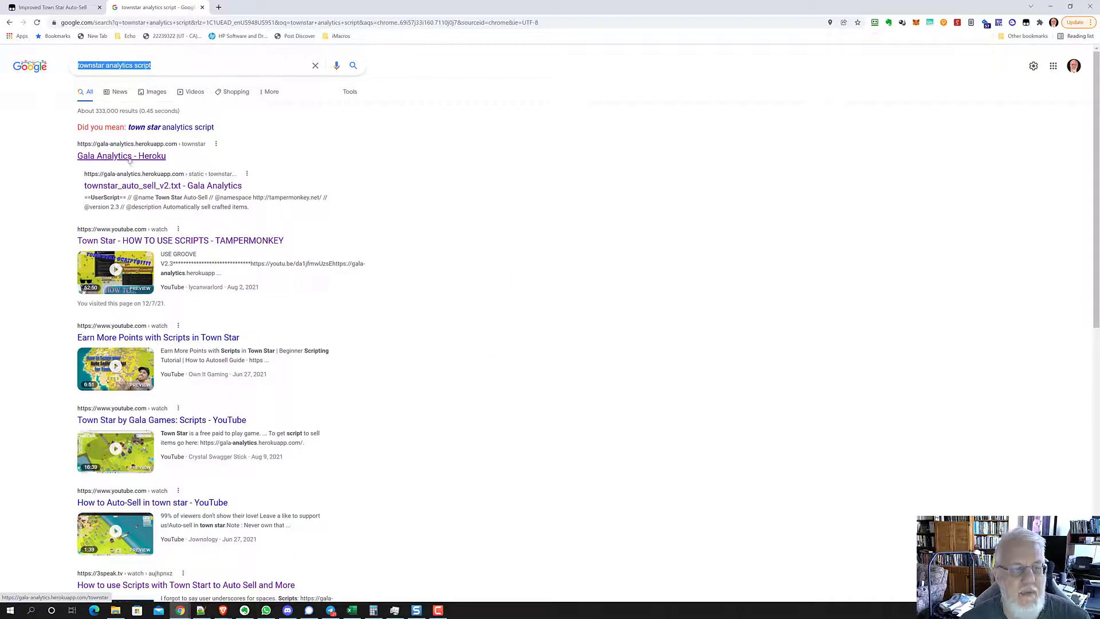
{"action": "left_click", "coordinate": [130, 160]}
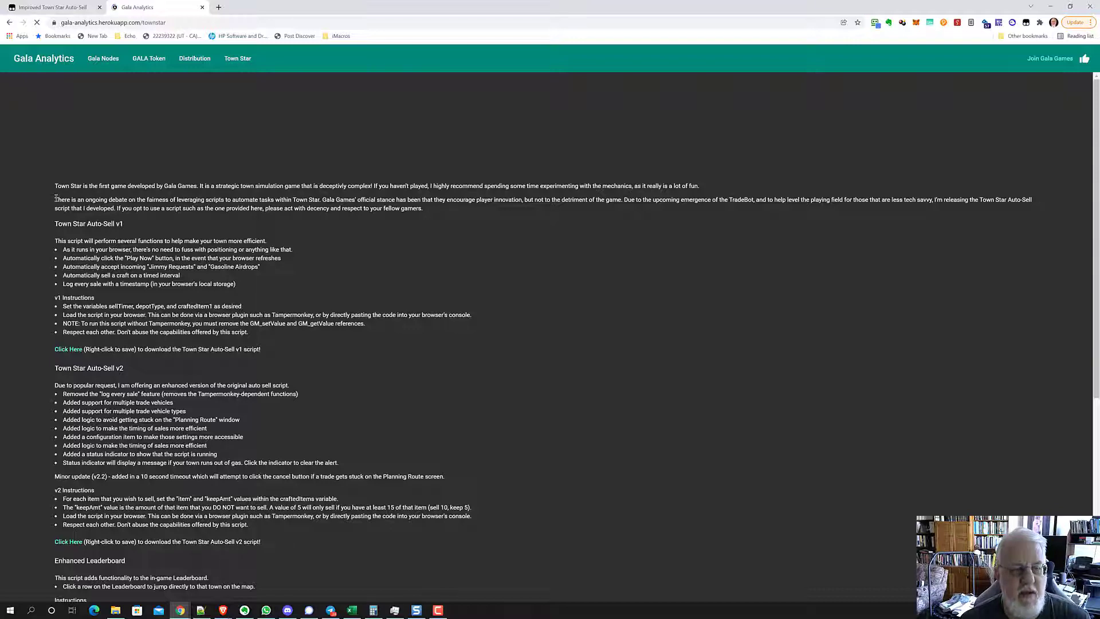
{"action": "left_click_drag", "start_coordinate": [163, 196], "coordinate": [211, 199]}
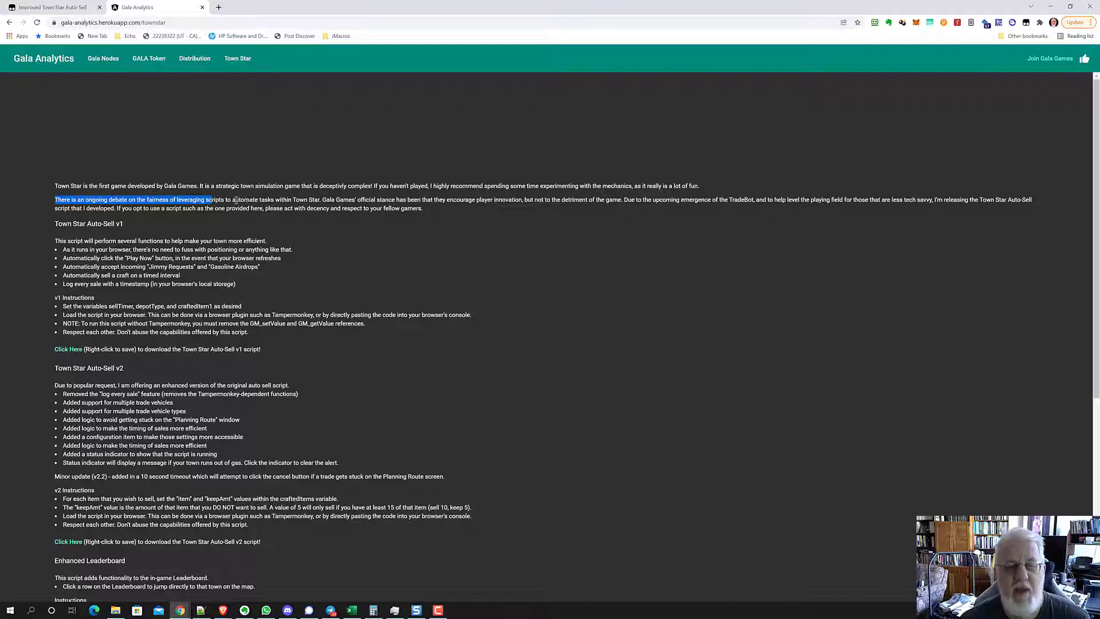
{"action": "left_click_drag", "start_coordinate": [232, 200], "coordinate": [929, 202]}
{"action": "left_click", "coordinate": [617, 200]}
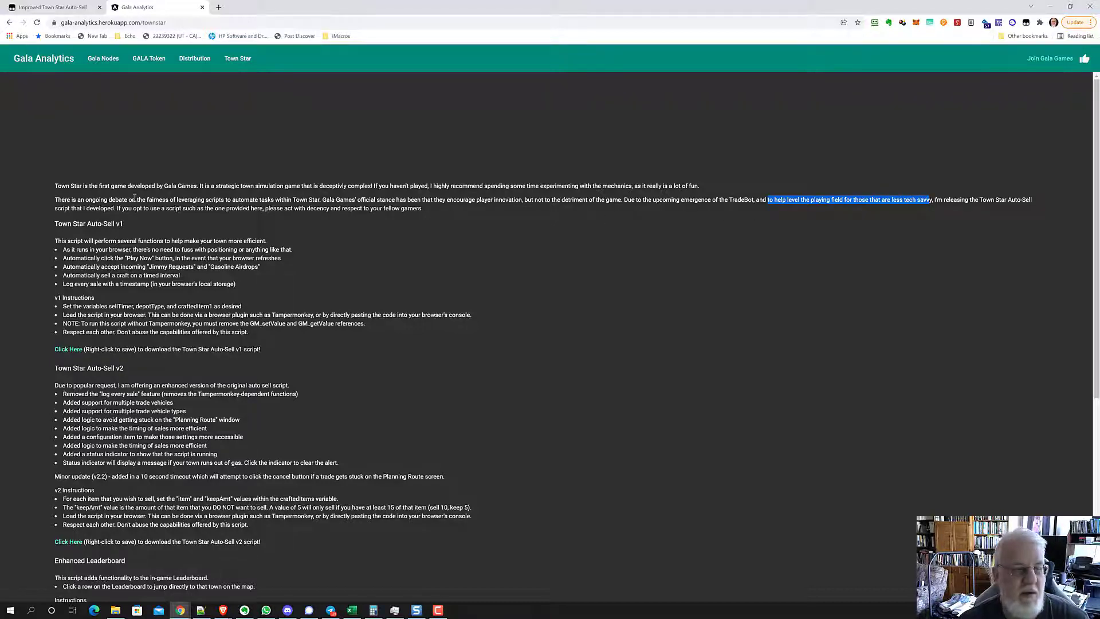
{"action": "left_click_drag", "start_coordinate": [117, 208], "coordinate": [409, 212]}
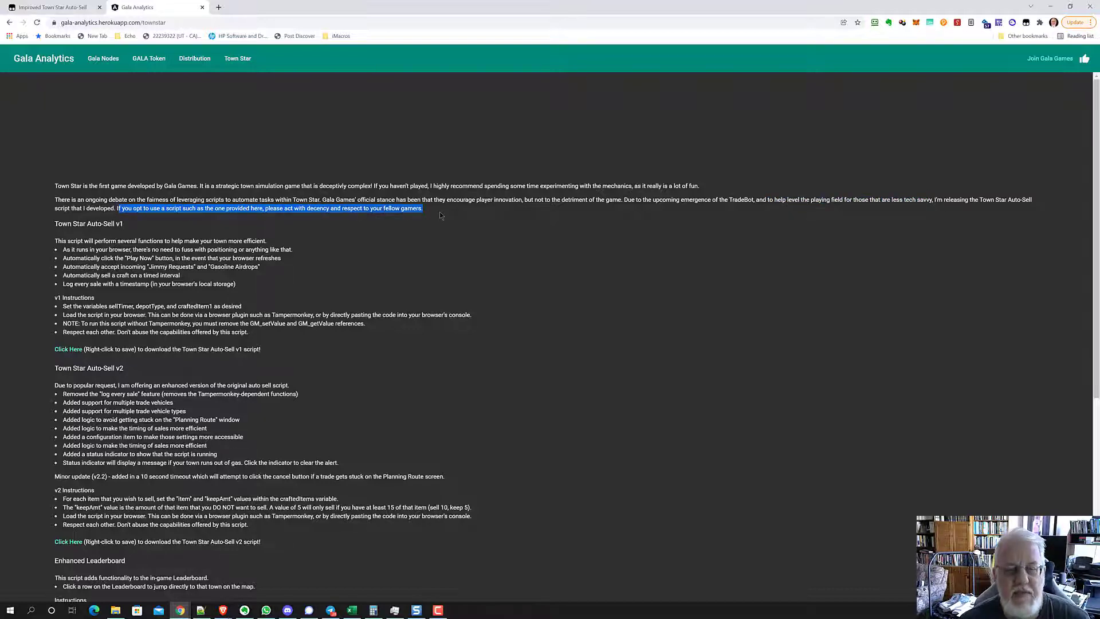
{"action": "scroll", "coordinate": [440, 215], "scroll_direction": "down", "scroll_amount": 4}
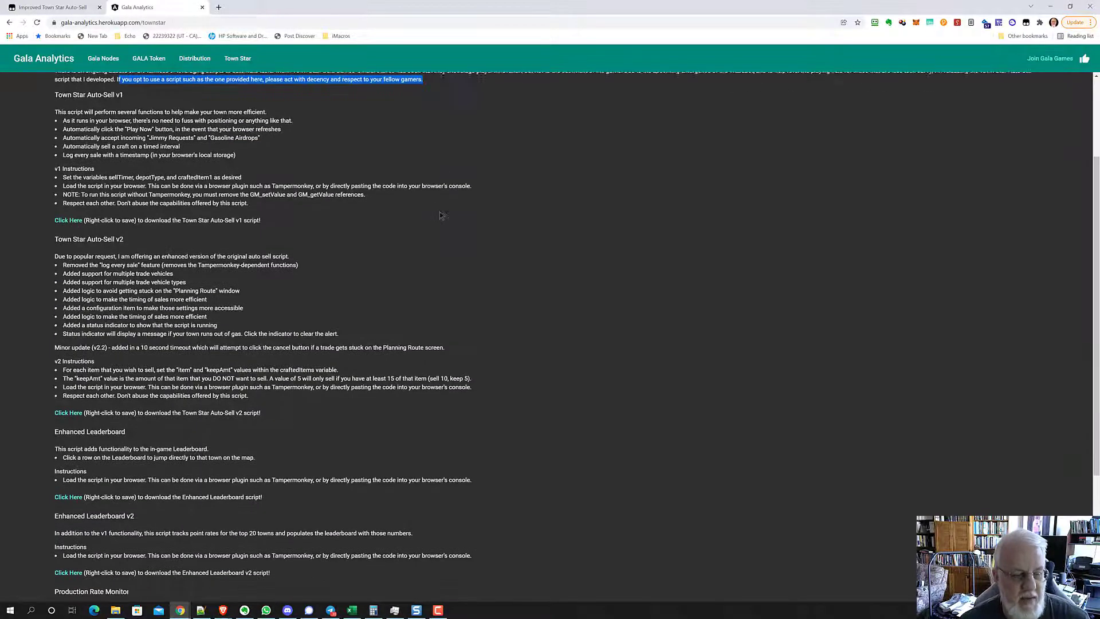
{"action": "scroll", "coordinate": [441, 216], "scroll_direction": "up", "scroll_amount": 4}
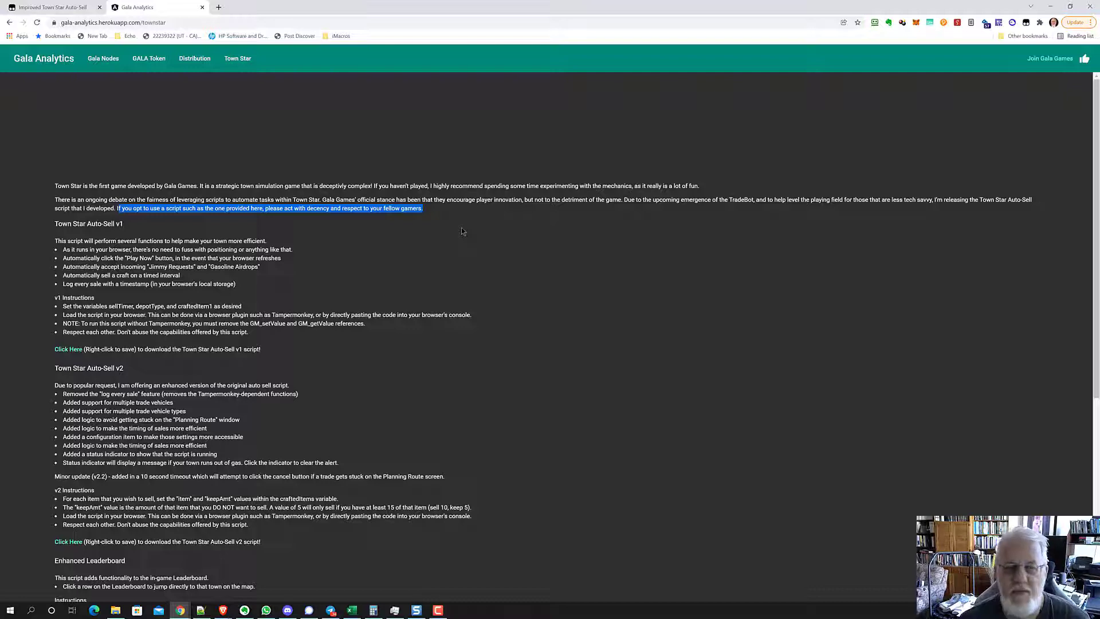
{"action": "left_click", "coordinate": [463, 230]}
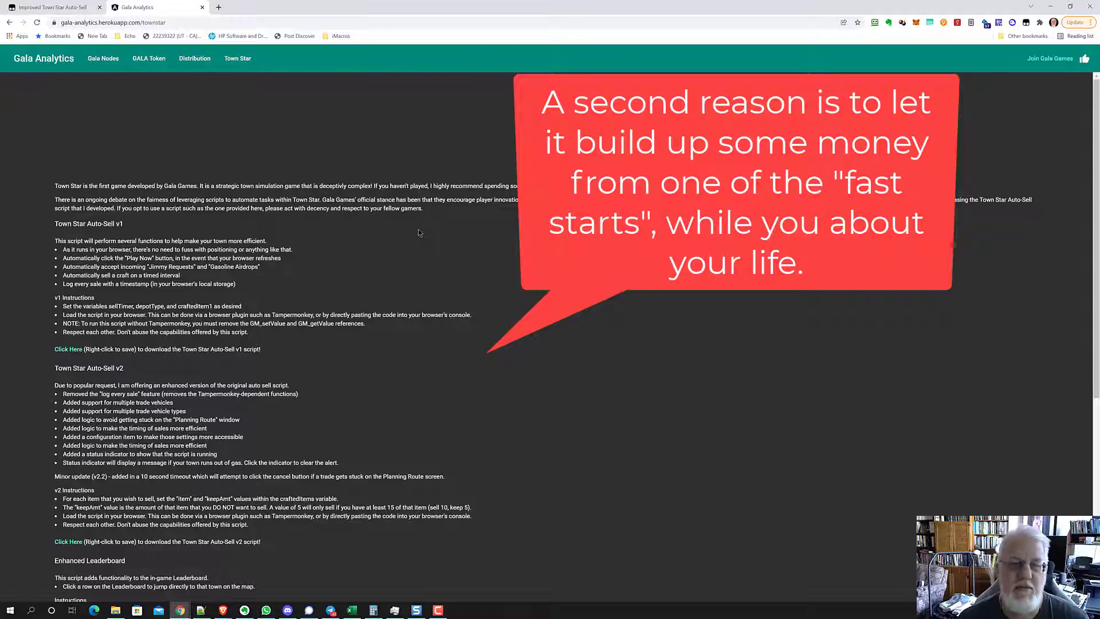
Step: Examine the page's script descriptions, including the Production Rate Monitor and the v2.2 minor update note for Town Star Auto-Sell v2
{"action": "scroll", "coordinate": [419, 232], "scroll_direction": "down", "scroll_amount": 5}
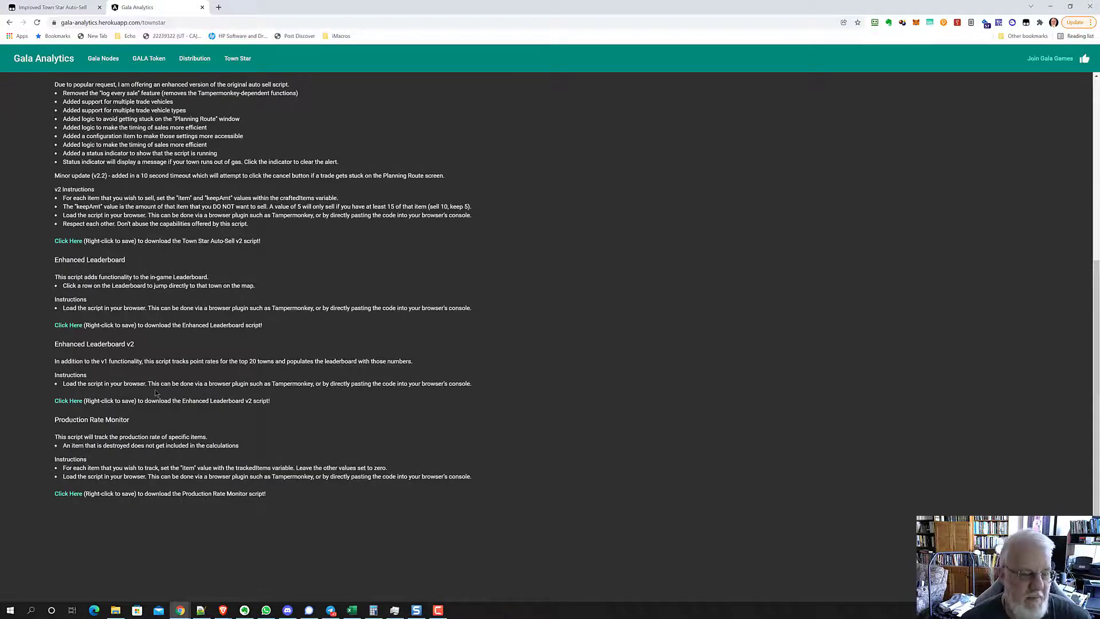
{"action": "left_click_drag", "start_coordinate": [55, 420], "coordinate": [131, 422]}
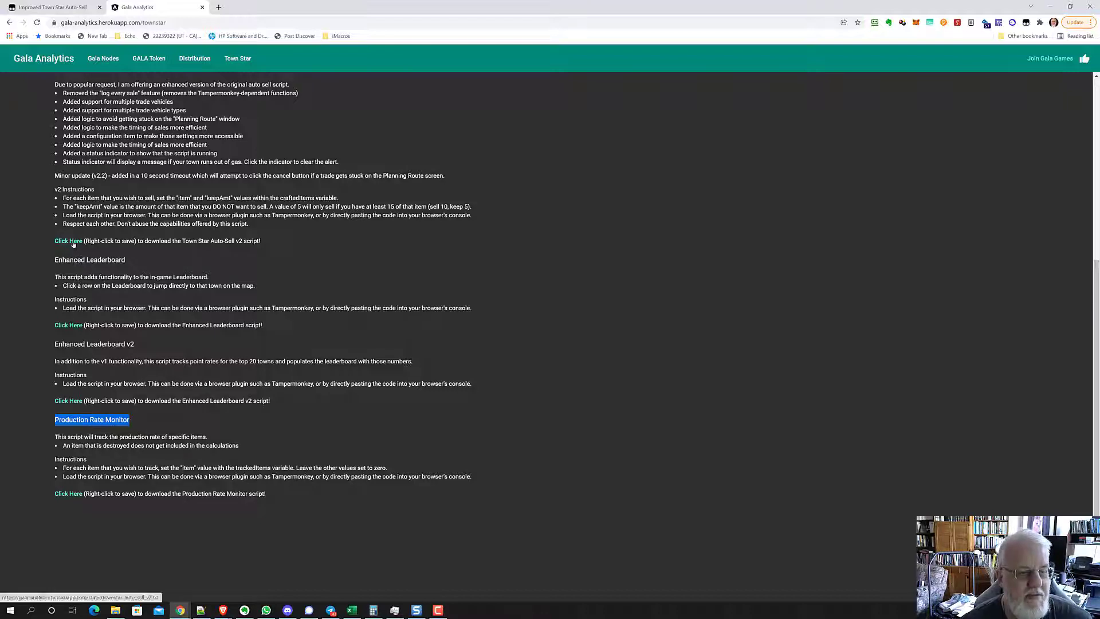
{"action": "scroll", "coordinate": [132, 209], "scroll_direction": "up", "scroll_amount": 2}
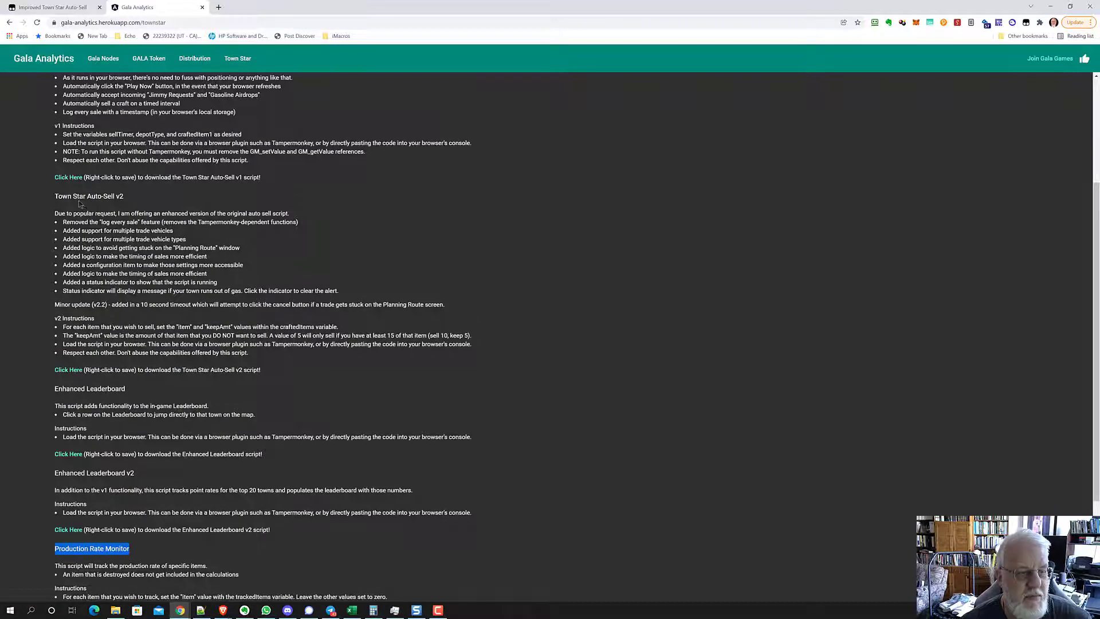
{"action": "scroll", "coordinate": [156, 237], "scroll_direction": "down", "scroll_amount": 2}
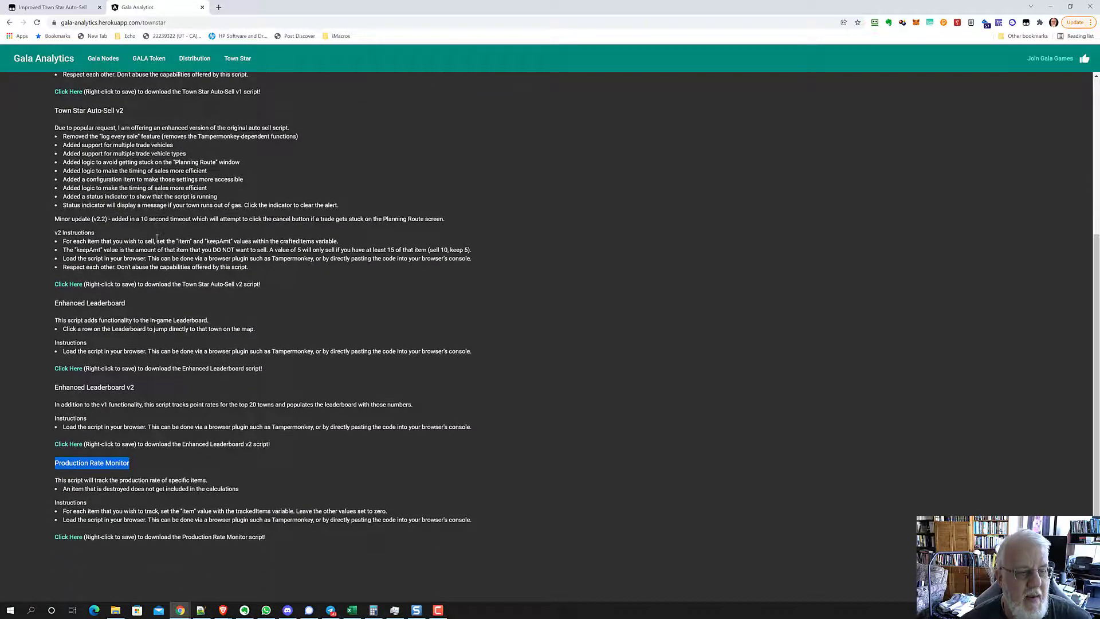
{"action": "left_click_drag", "start_coordinate": [92, 218], "coordinate": [109, 219]}
{"action": "left_click", "coordinate": [157, 220]}
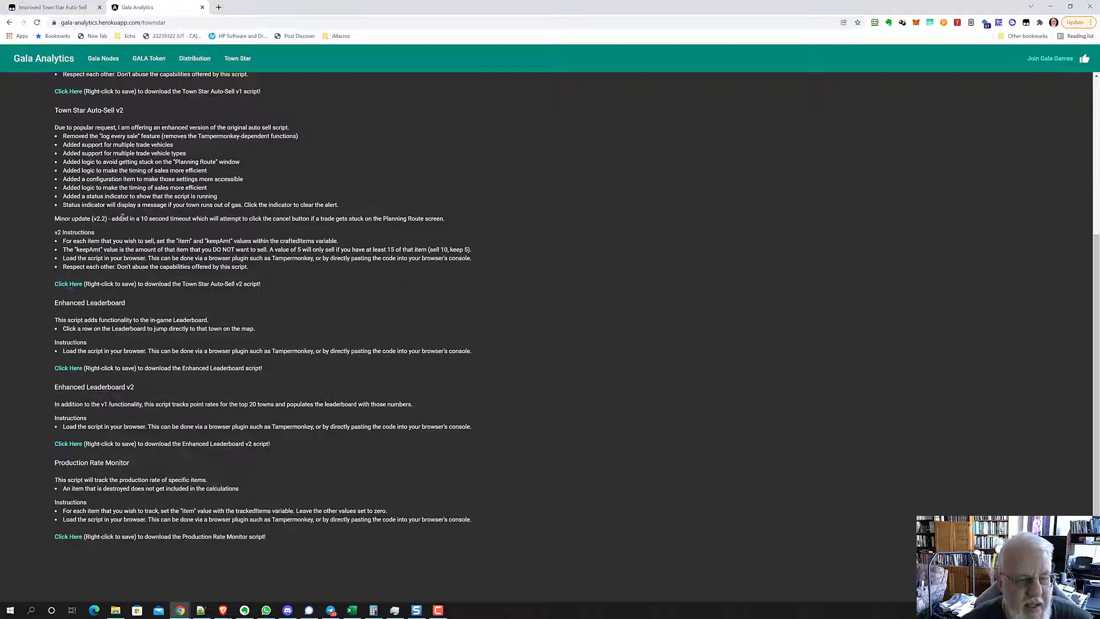
{"action": "left_click_drag", "start_coordinate": [157, 220], "coordinate": [444, 223]}
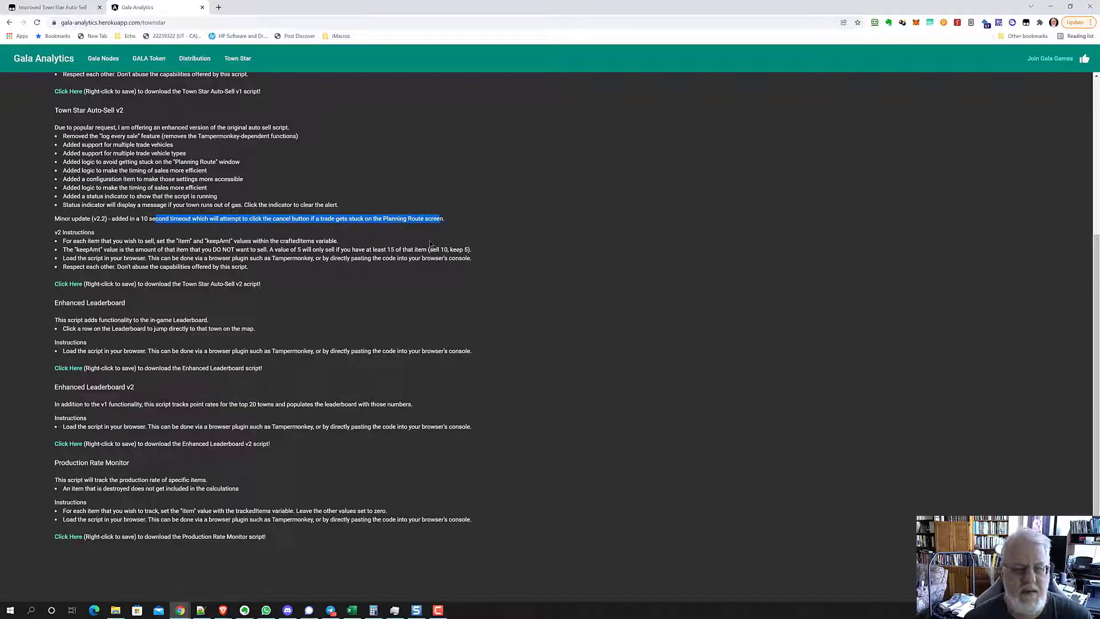
{"action": "left_click", "coordinate": [374, 218]}
{"action": "left_click_drag", "start_coordinate": [375, 218], "coordinate": [301, 219]}
{"action": "left_click", "coordinate": [361, 226]}
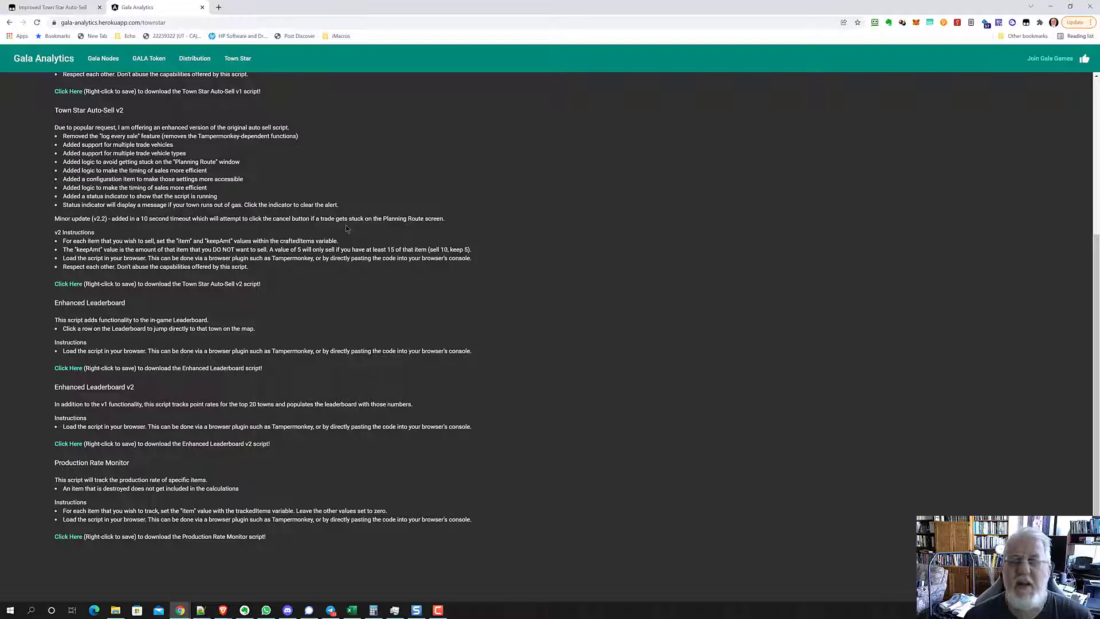
Step: Save the Town Star Auto-Sell v2 script to the Downloads folder as townstar_auto_sell_v2.txt
{"action": "scroll", "coordinate": [345, 225], "scroll_direction": "down", "scroll_amount": 1}
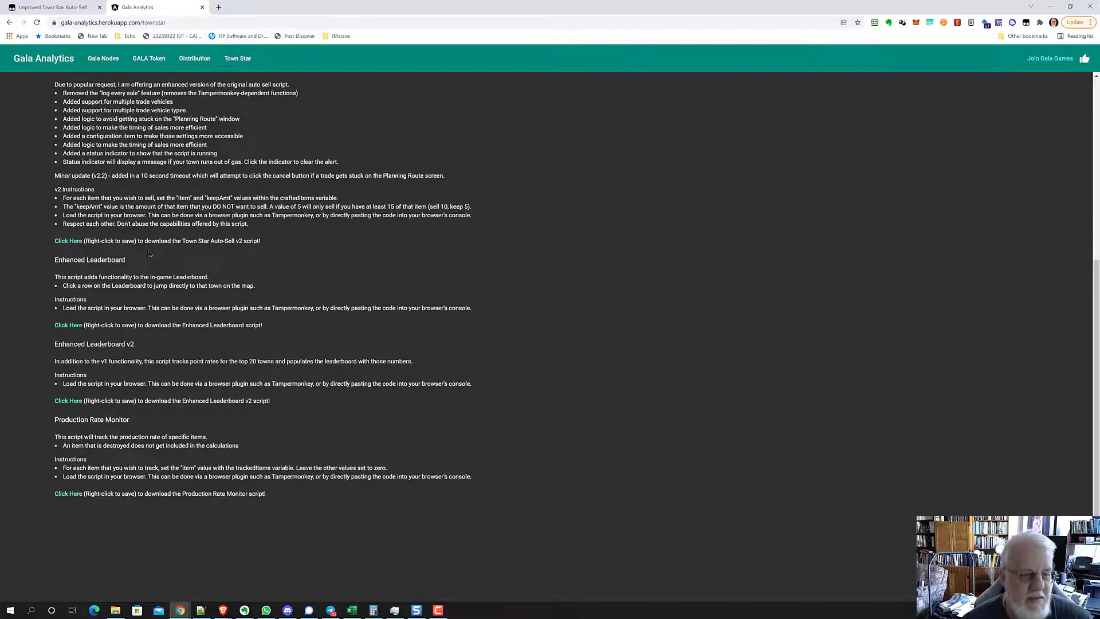
{"action": "right_click", "coordinate": [68, 242]}
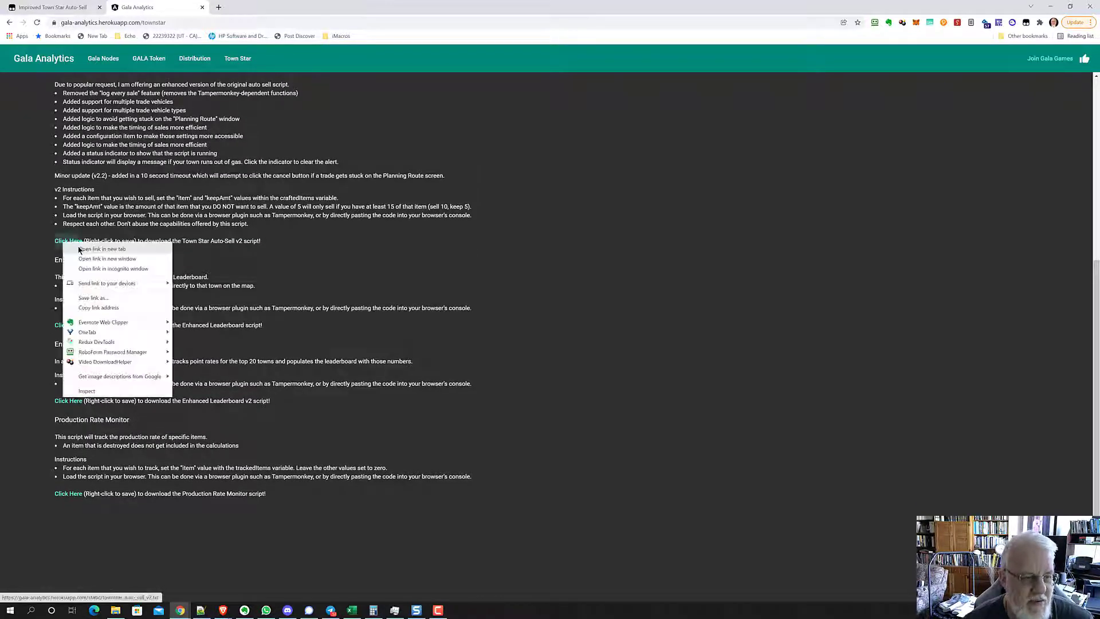
{"action": "mouse_move", "coordinate": [89, 283]}
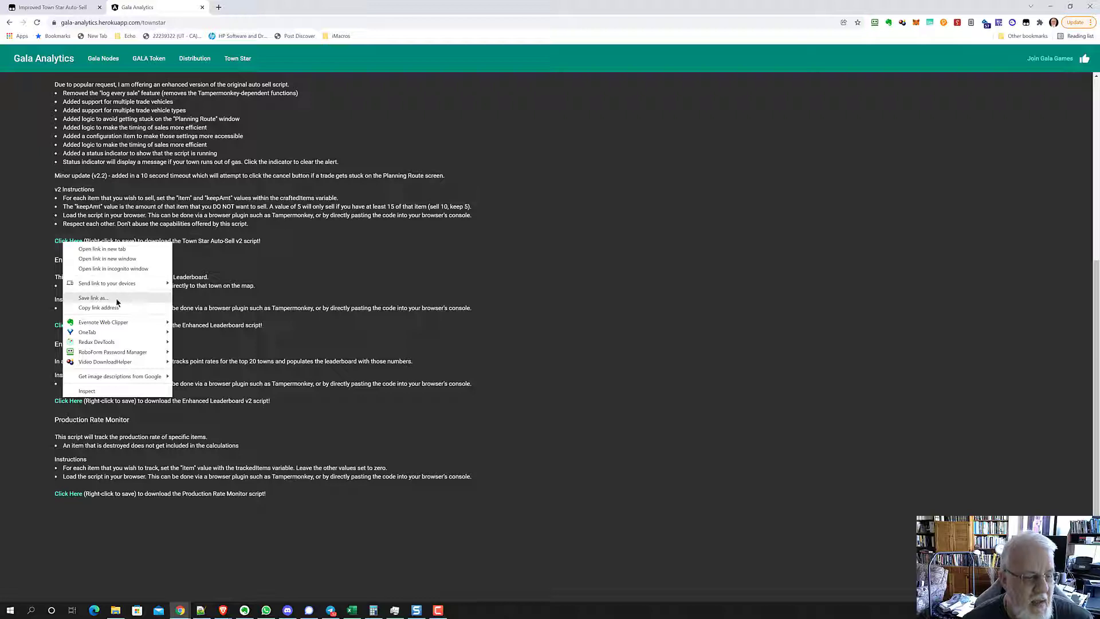
{"action": "left_click", "coordinate": [111, 298]}
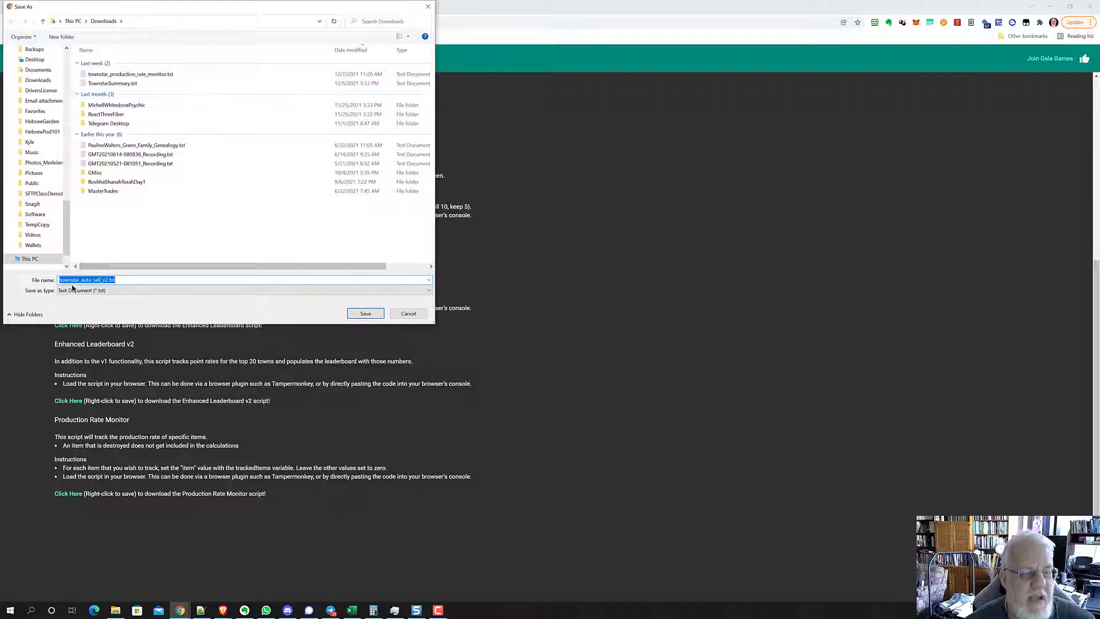
{"action": "left_click", "coordinate": [369, 315]}
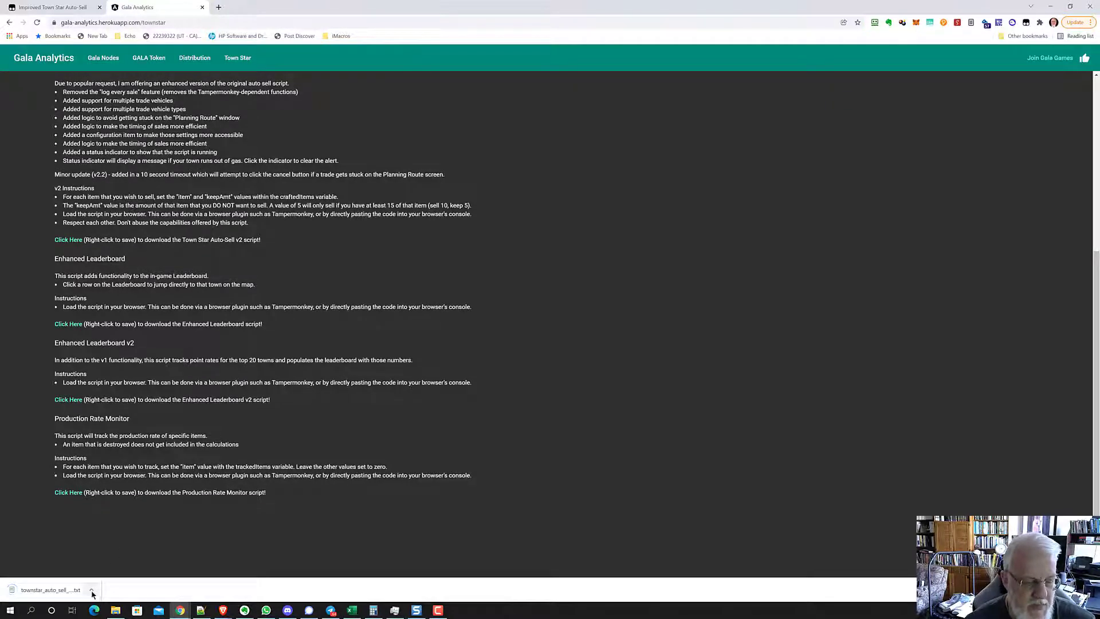
Step: Open the downloaded townstar_auto_sell_v2.txt in Notepad and move its window slightly lower over the page
{"action": "left_click", "coordinate": [92, 591]}
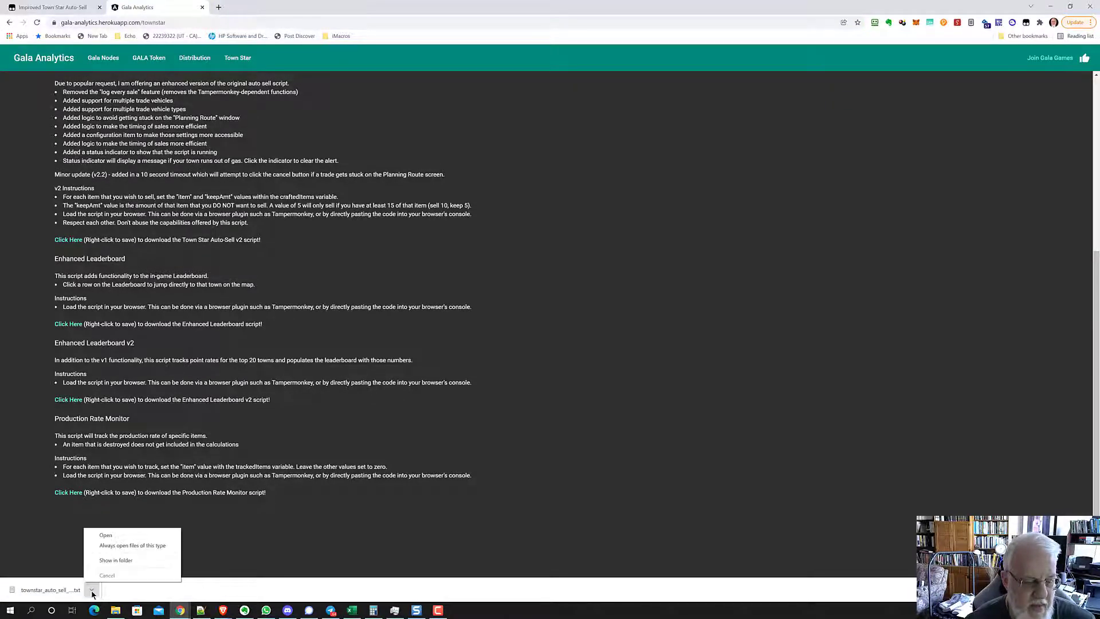
{"action": "left_click", "coordinate": [110, 536]}
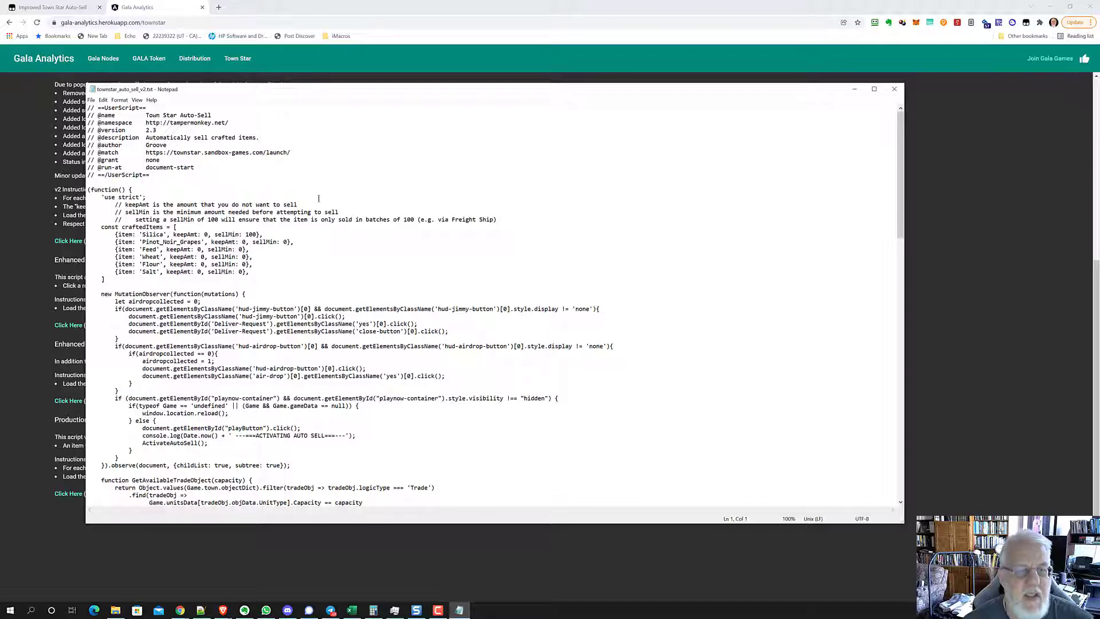
{"action": "left_click", "coordinate": [318, 199]}
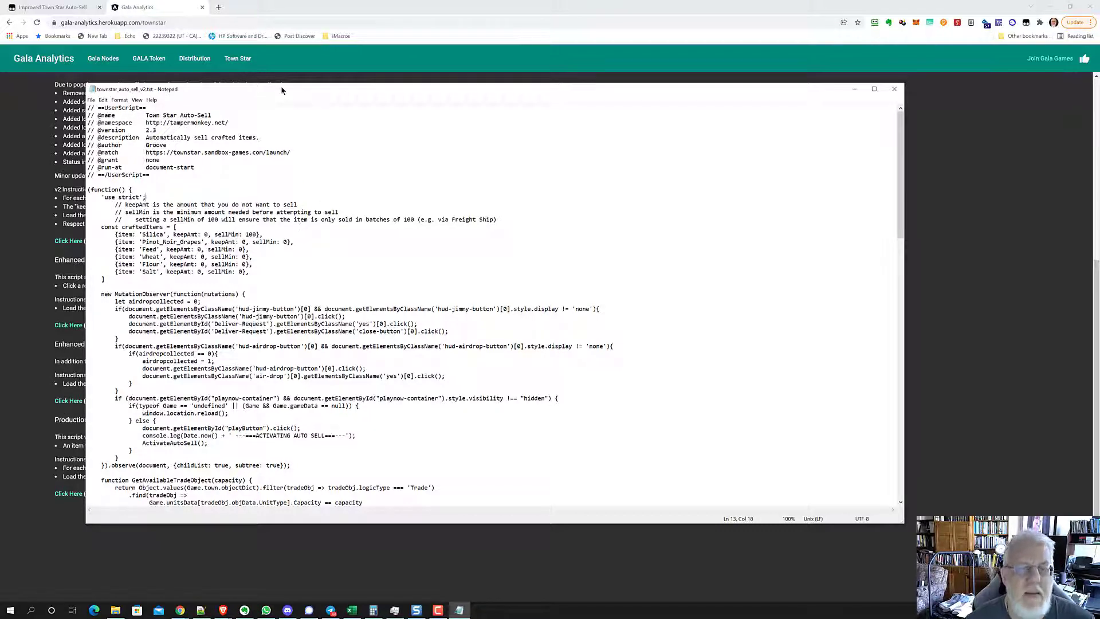
{"action": "left_click_drag", "start_coordinate": [281, 86], "coordinate": [267, 105]}
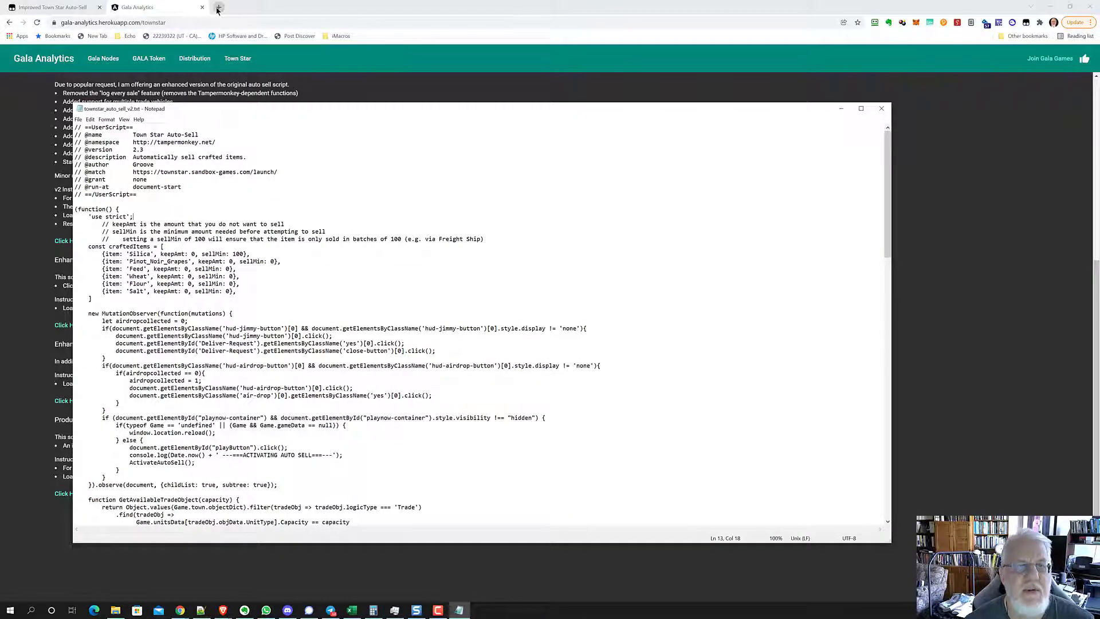
Step: Open chrome://extensions in a new browser tab and search the installed extensions for "tamper"
{"action": "left_click", "coordinate": [217, 10]}
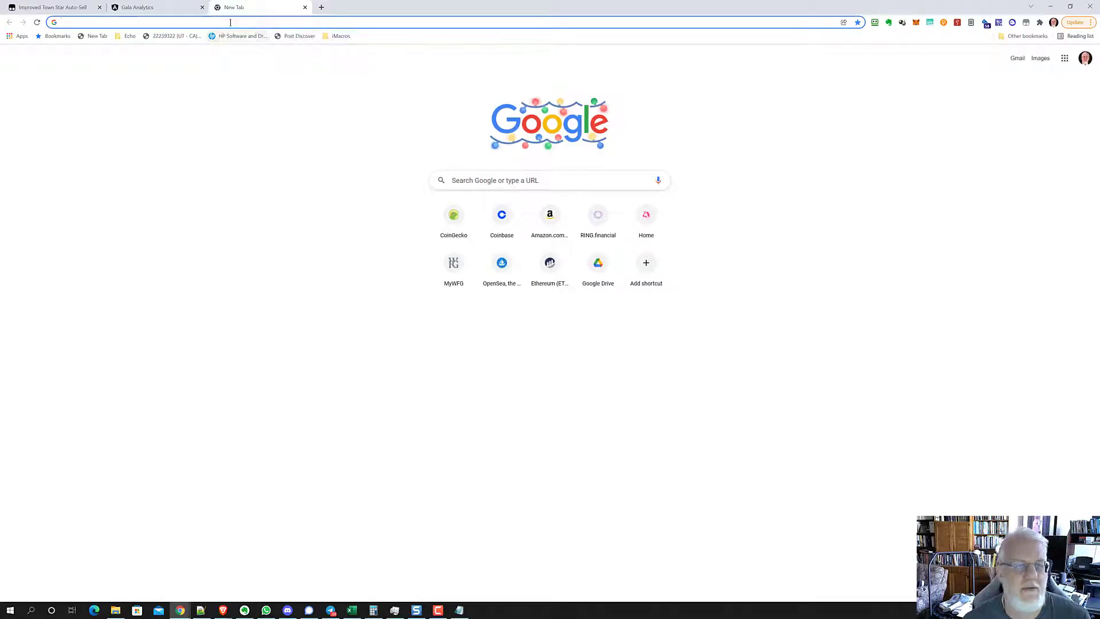
{"action": "left_click", "coordinate": [231, 22]}
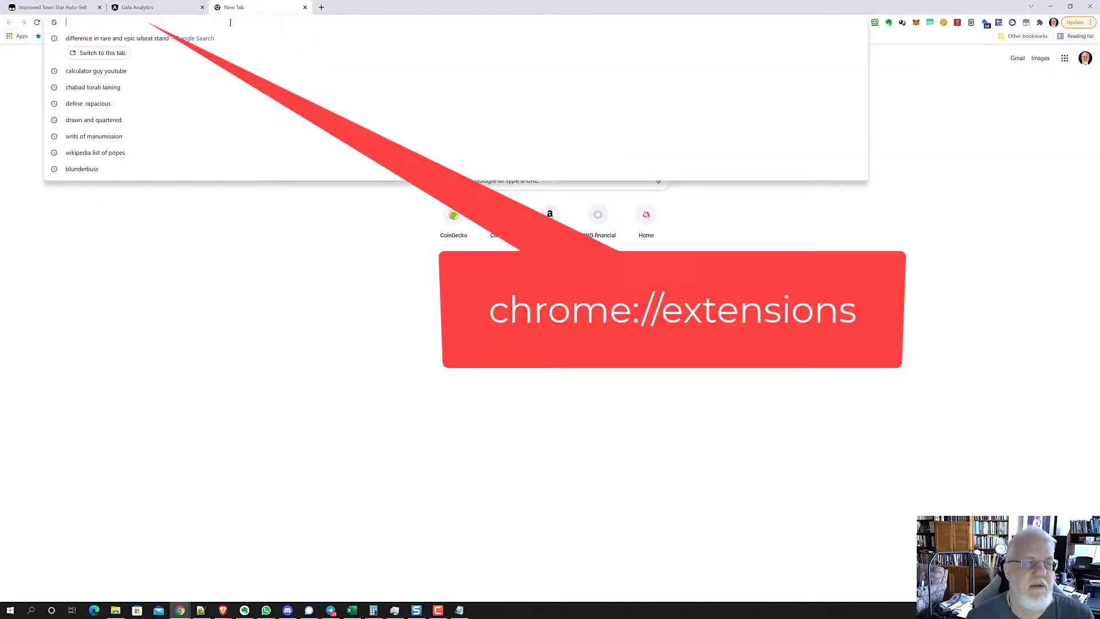
{"action": "type", "text": "chro"}
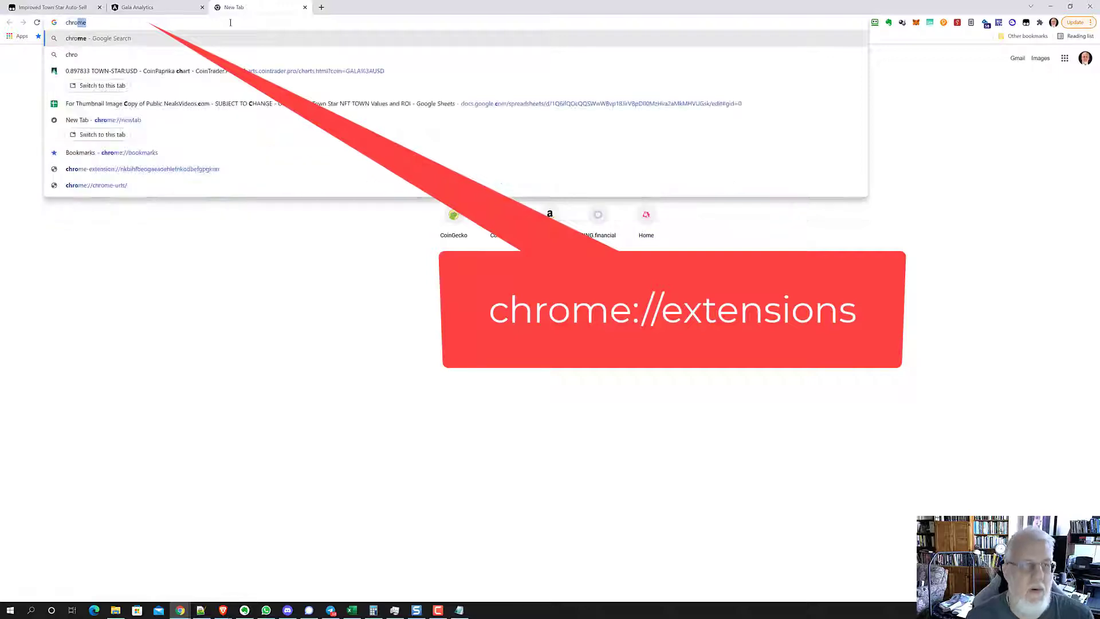
{"action": "type", "text": "me://extensions"}
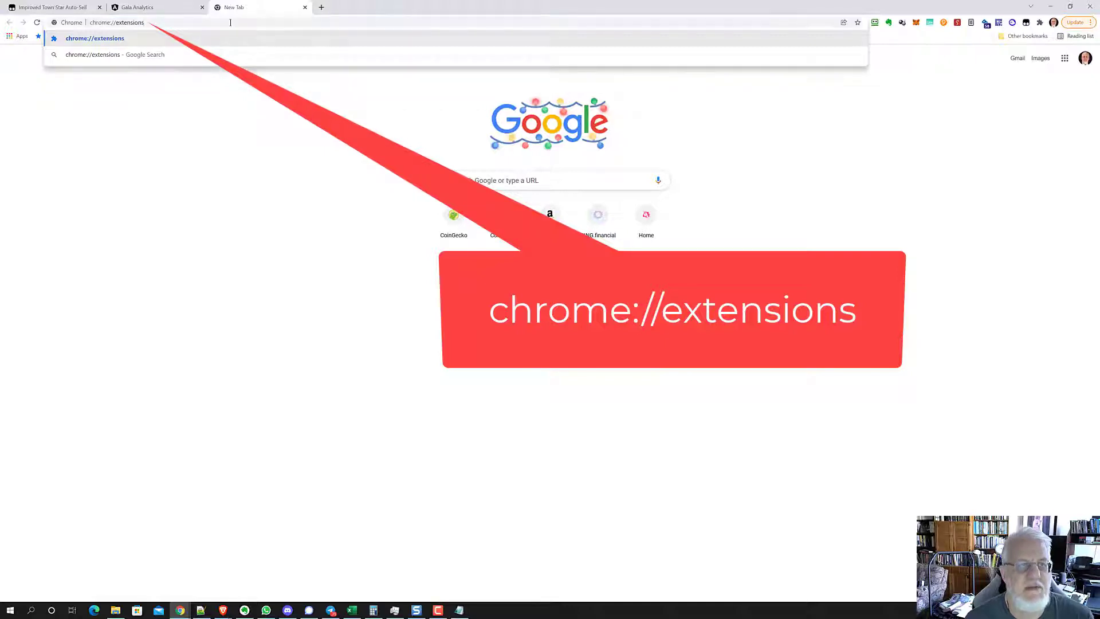
{"action": "key", "text": "Return"}
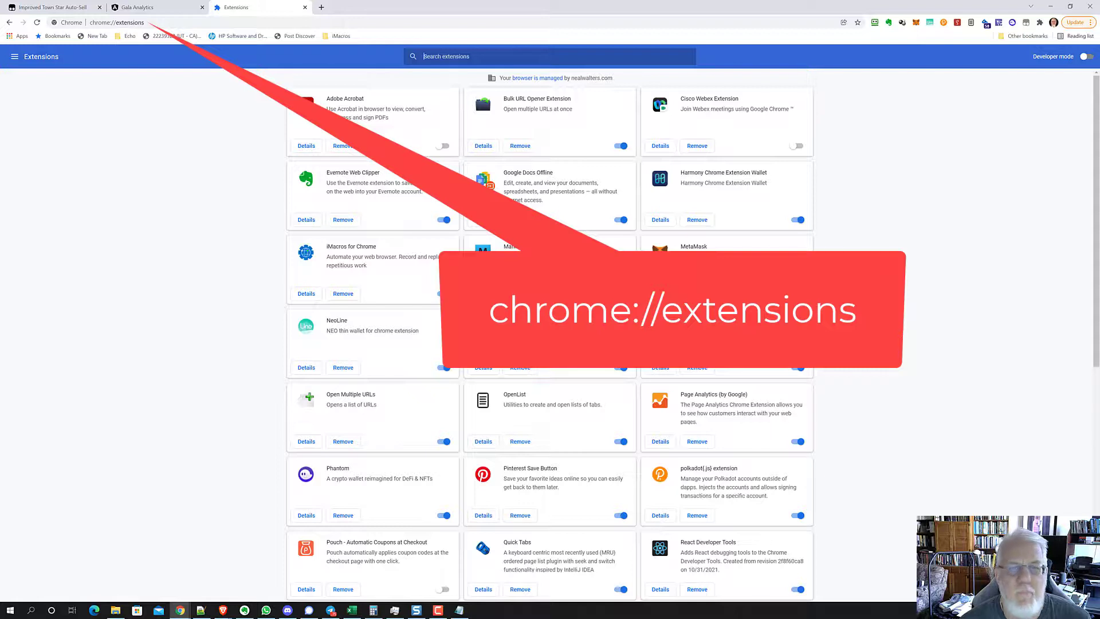
{"action": "left_click", "coordinate": [447, 56]}
{"action": "type", "text": "tamper"}
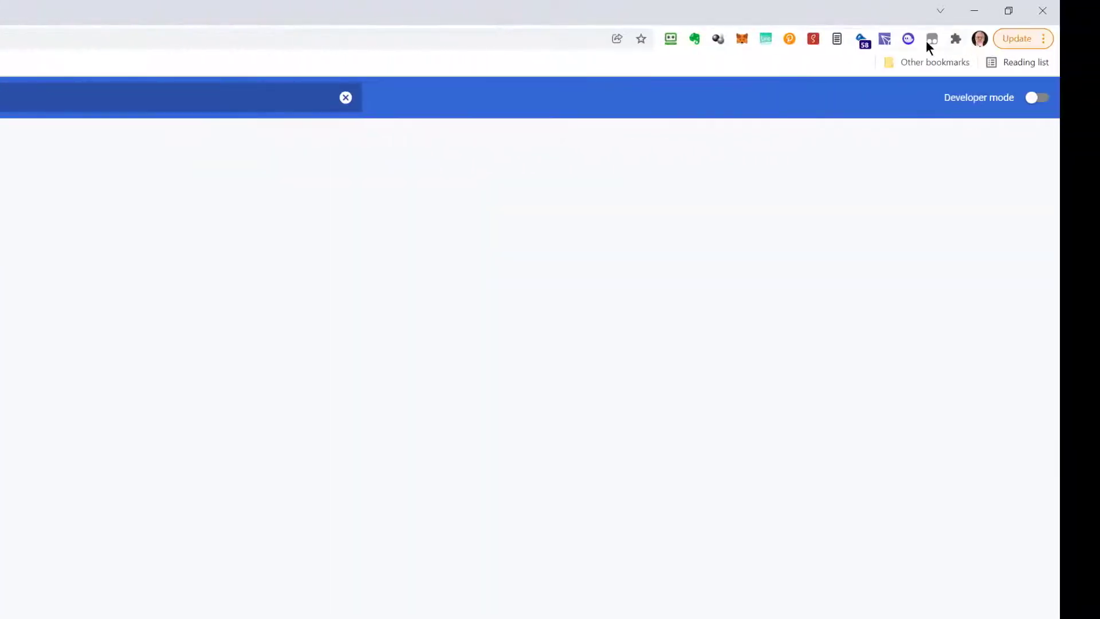
Step: Check in the browser's extension list that Tampermonkey is pinned, and close the Extensions page
{"action": "left_click", "coordinate": [955, 39]}
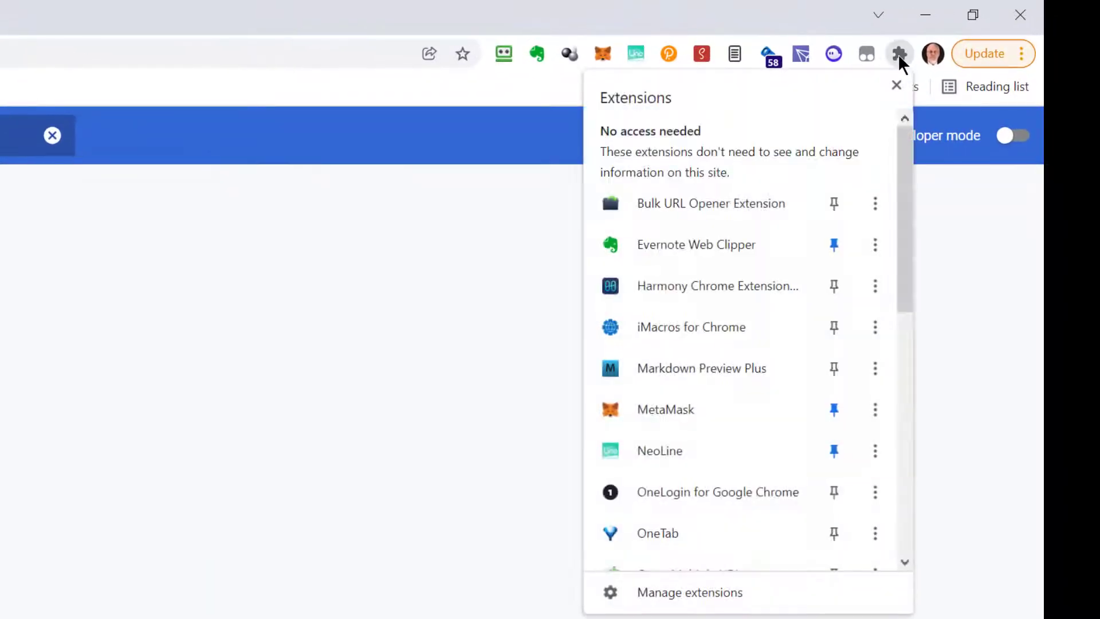
{"action": "left_click_drag", "start_coordinate": [910, 134], "coordinate": [921, 418]}
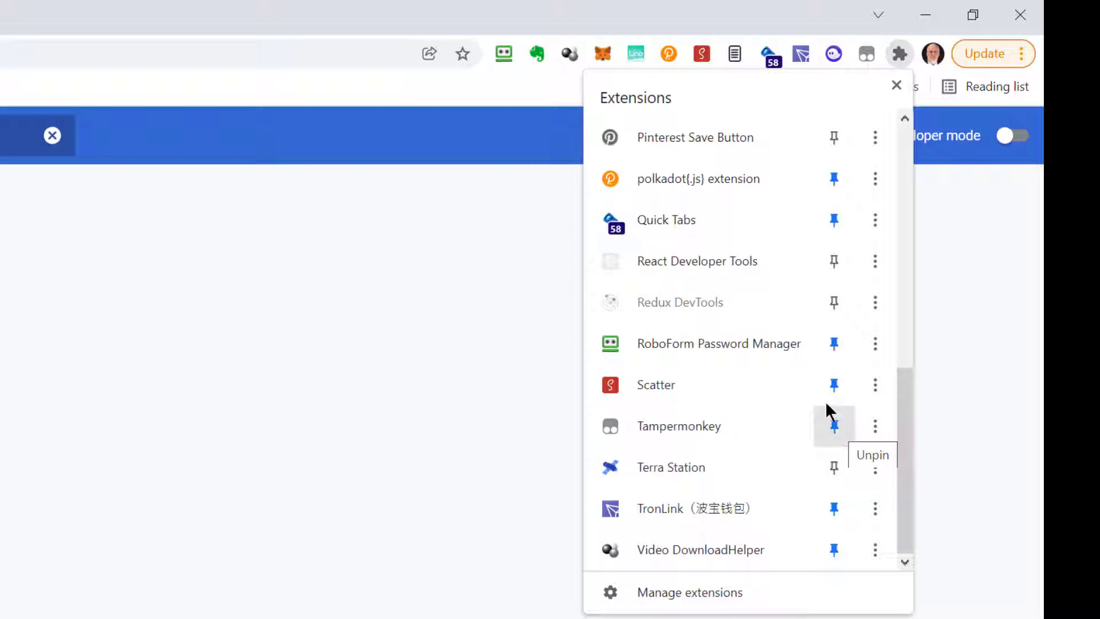
{"action": "scroll", "coordinate": [791, 172], "scroll_direction": "up", "scroll_amount": 1}
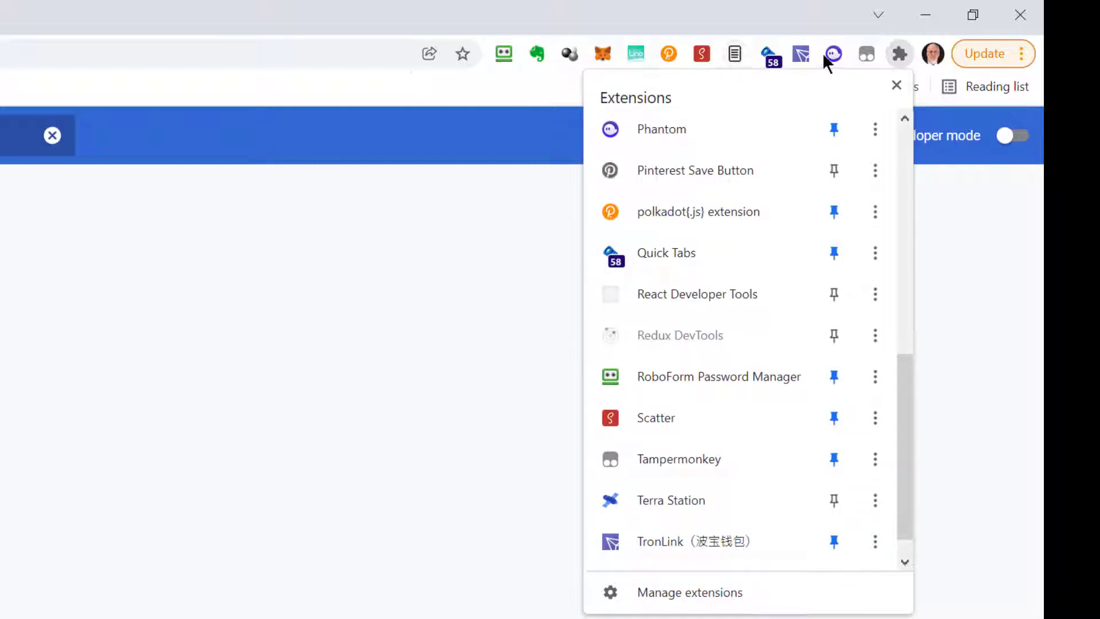
{"action": "left_click", "coordinate": [447, 221]}
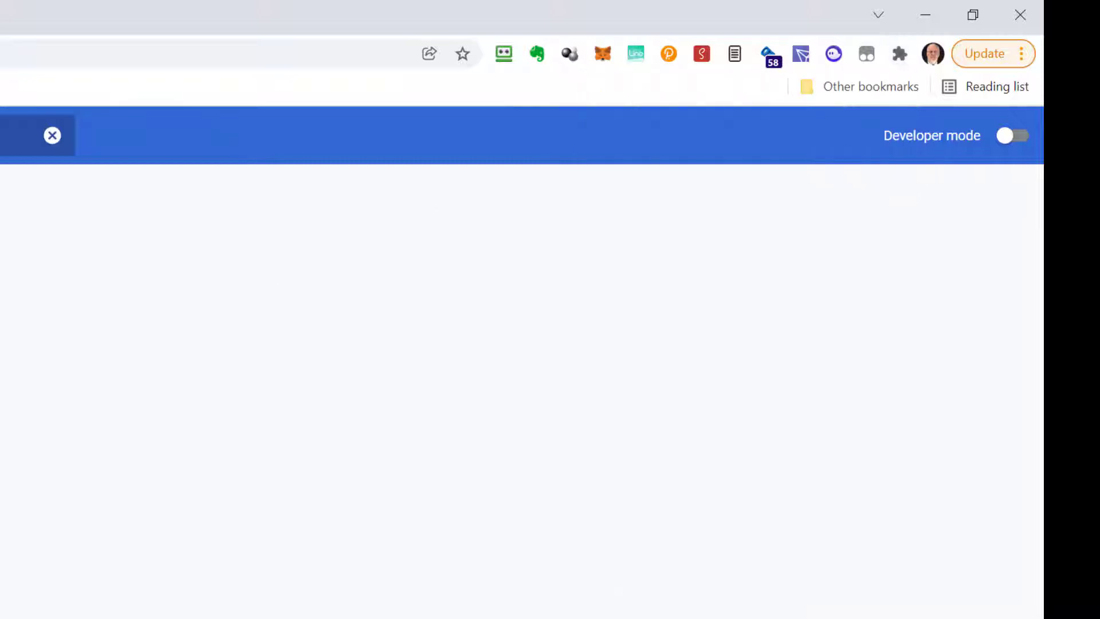
{"action": "key", "text": "ctrl+w"}
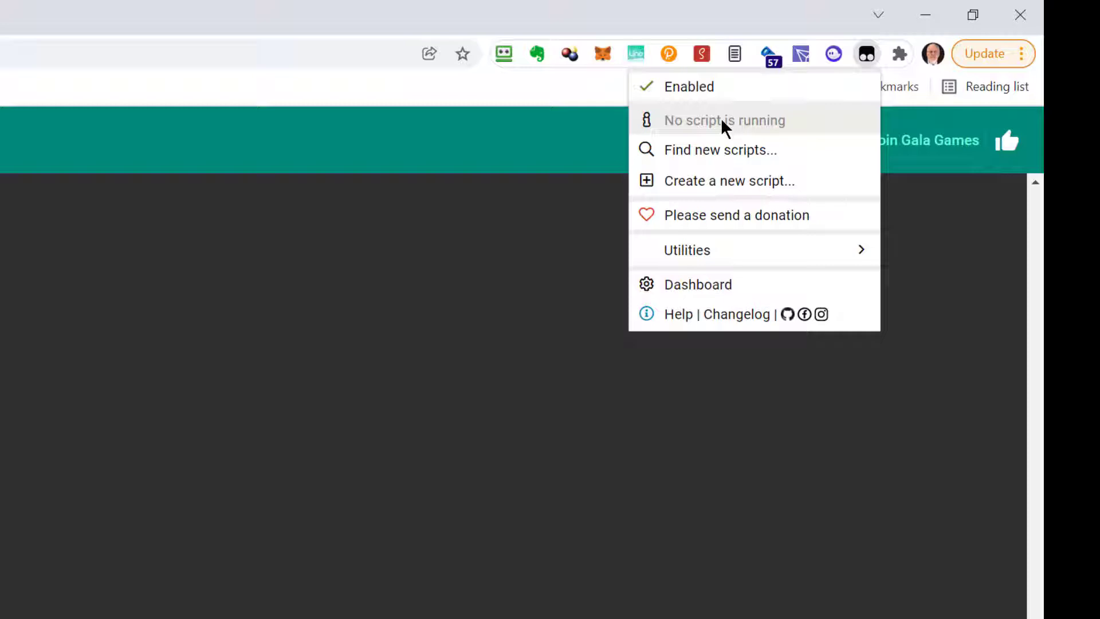
Step: Create a new userscript from the Tampermonkey dashboard and replace its template code with the full contents of townstar_auto_sell_v2.txt
{"action": "left_click", "coordinate": [702, 262]}
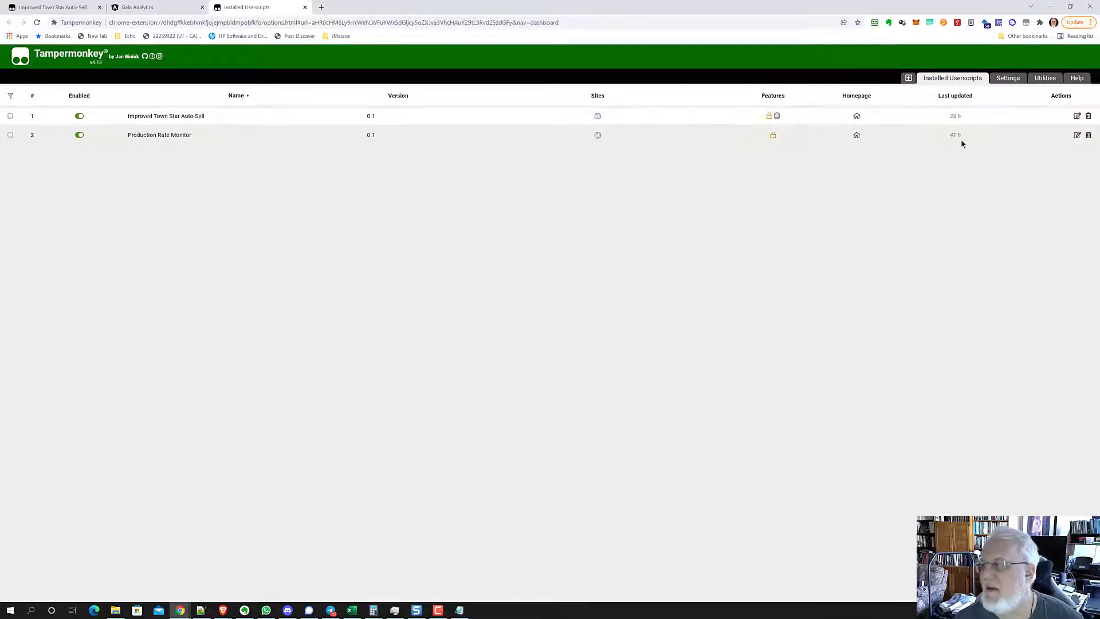
{"action": "left_click", "coordinate": [909, 78]}
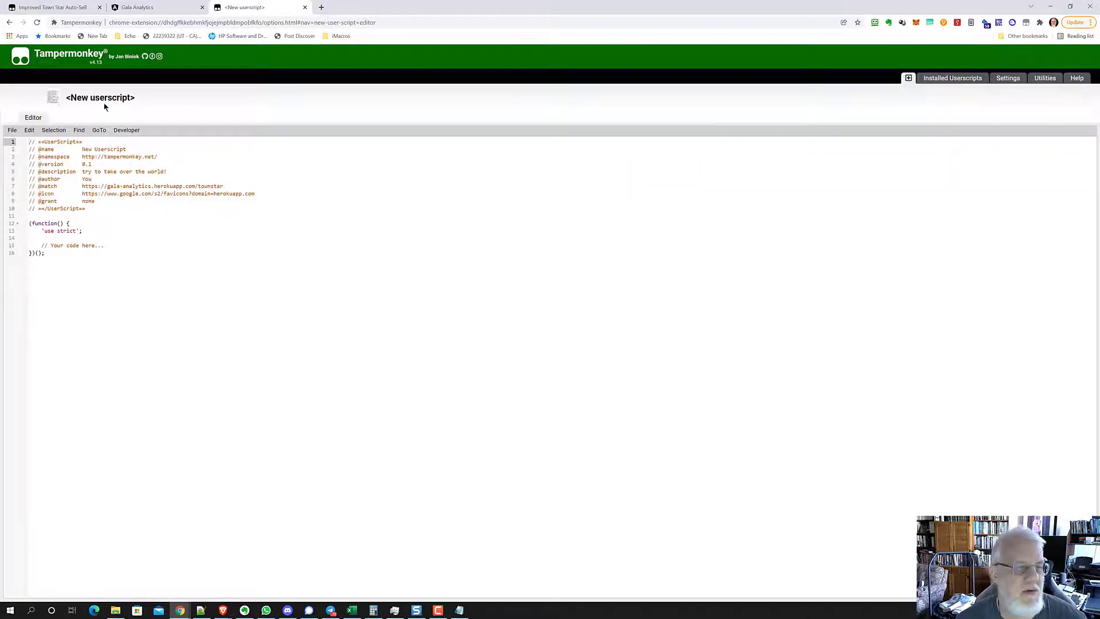
{"action": "left_click", "coordinate": [459, 610]}
{"action": "key", "text": "ctrl+a"}
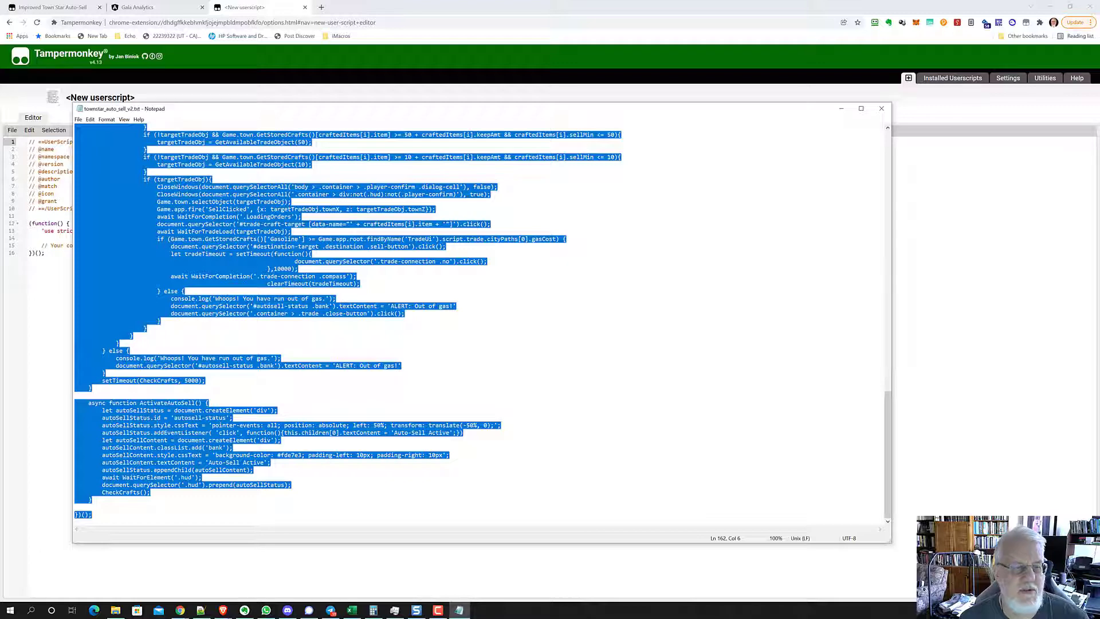
{"action": "left_click", "coordinate": [44, 285]}
{"action": "key", "text": "ctrl+a"}
{"action": "key", "text": "ctrl+v"}
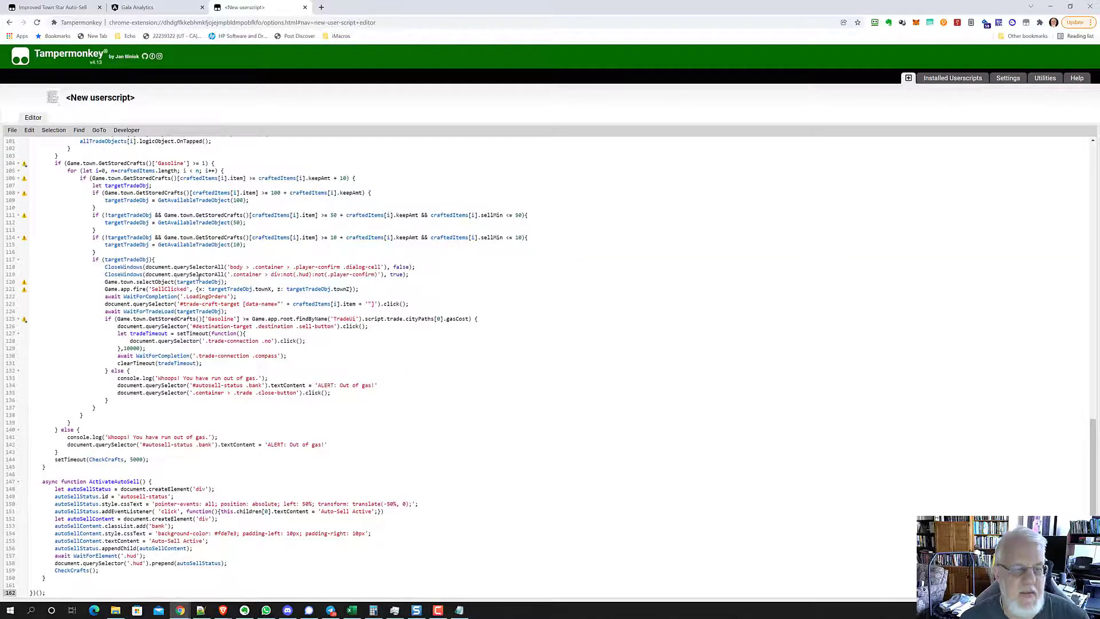
{"action": "scroll", "coordinate": [200, 277], "scroll_direction": "up", "scroll_amount": 13}
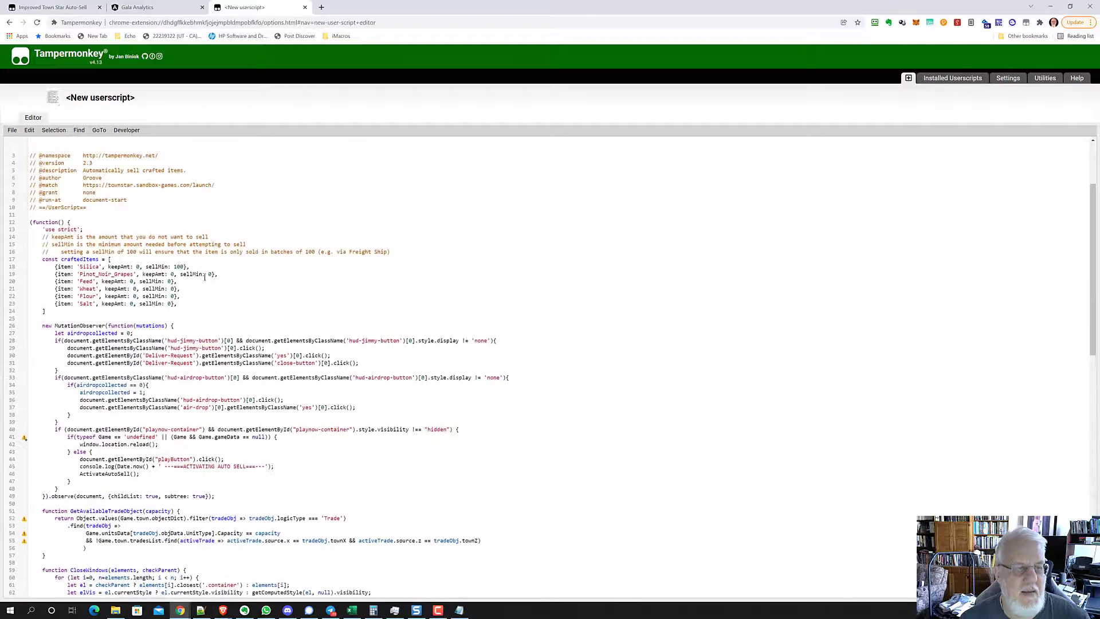
{"action": "scroll", "coordinate": [205, 277], "scroll_direction": "up", "scroll_amount": 2}
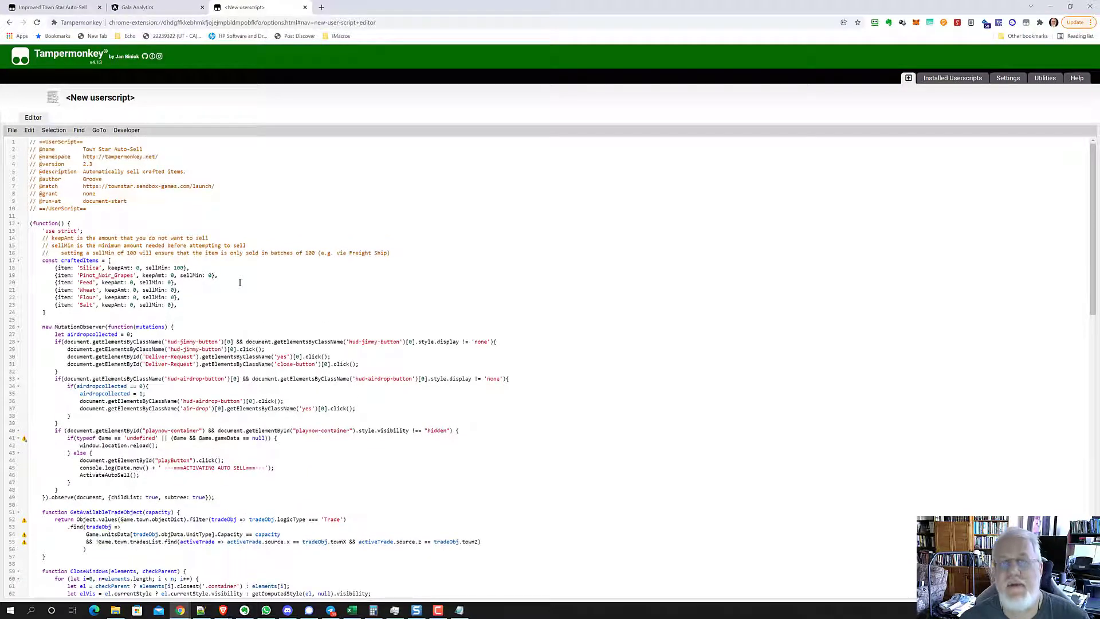
{"action": "scroll", "coordinate": [241, 282], "scroll_direction": "down", "scroll_amount": 2}
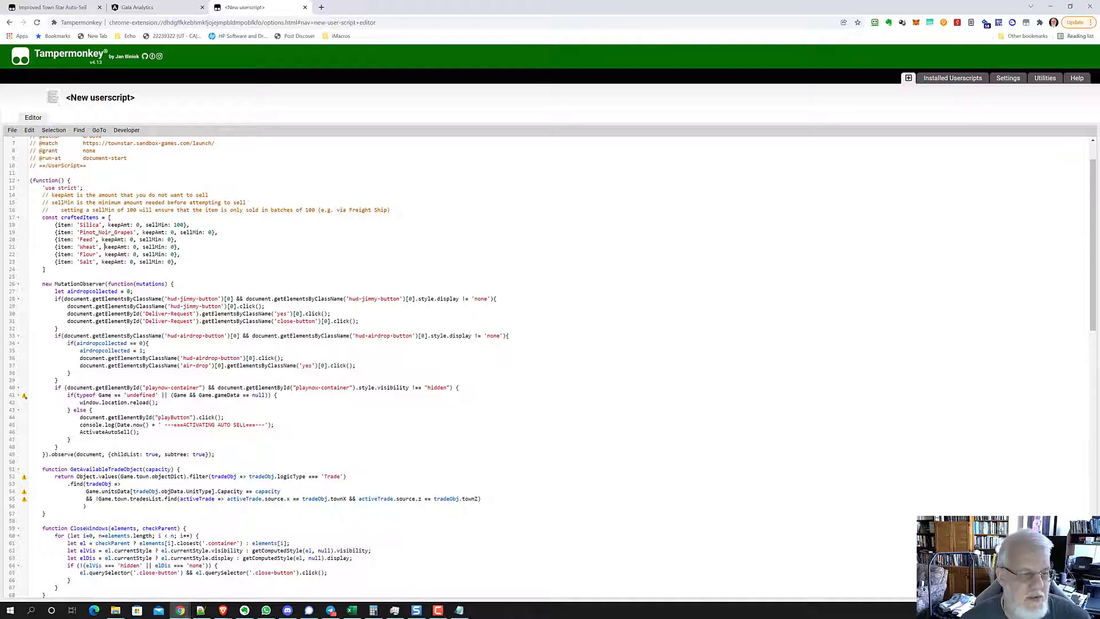
{"action": "scroll", "coordinate": [106, 254], "scroll_direction": "up", "scroll_amount": 2}
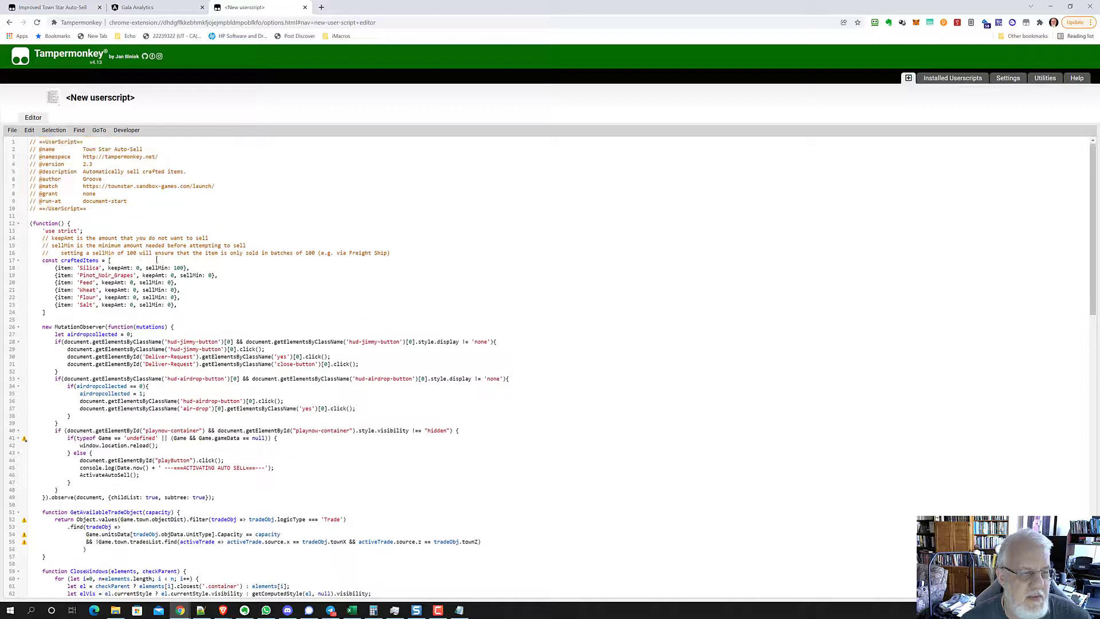
{"action": "left_click", "coordinate": [215, 220]}
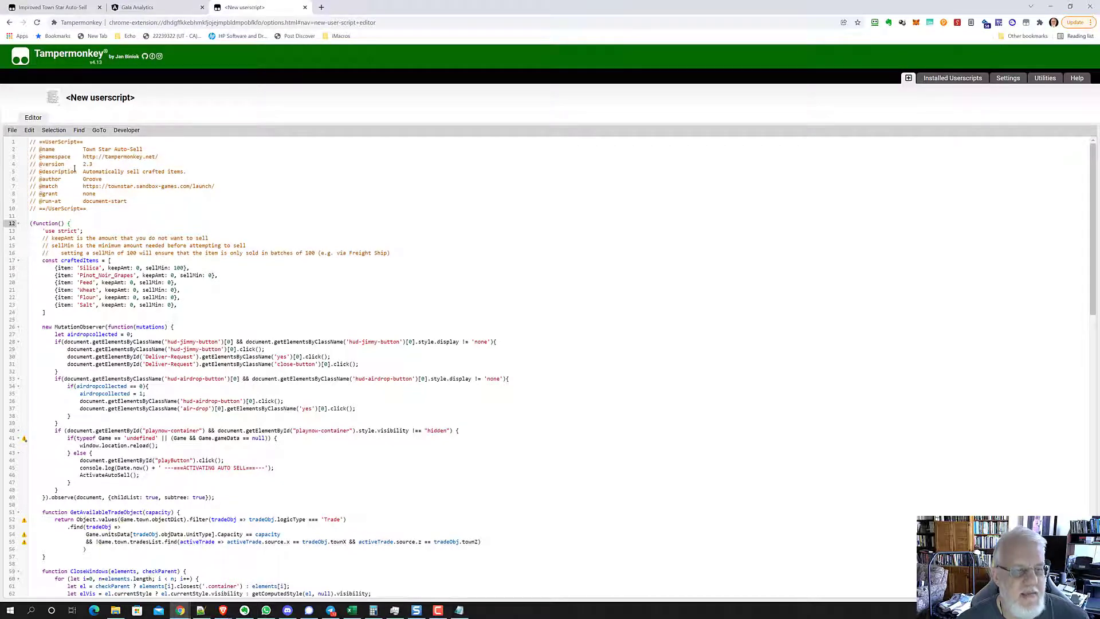
{"action": "left_click_drag", "start_coordinate": [39, 164], "coordinate": [106, 162]}
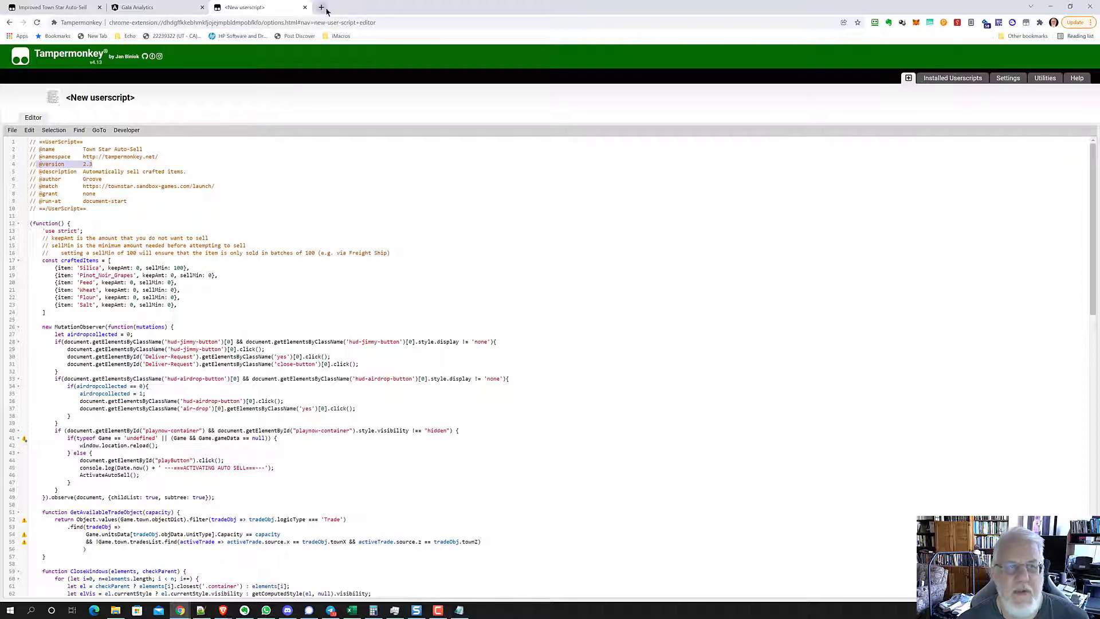
{"action": "key", "text": "ctrl+t"}
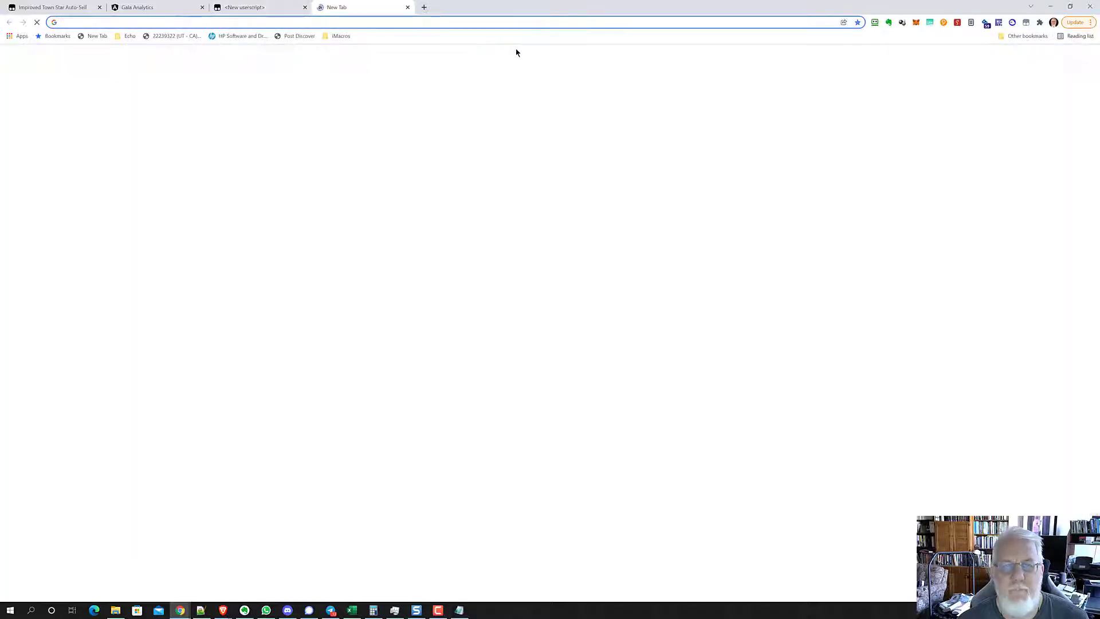
{"action": "left_click", "coordinate": [1027, 23]}
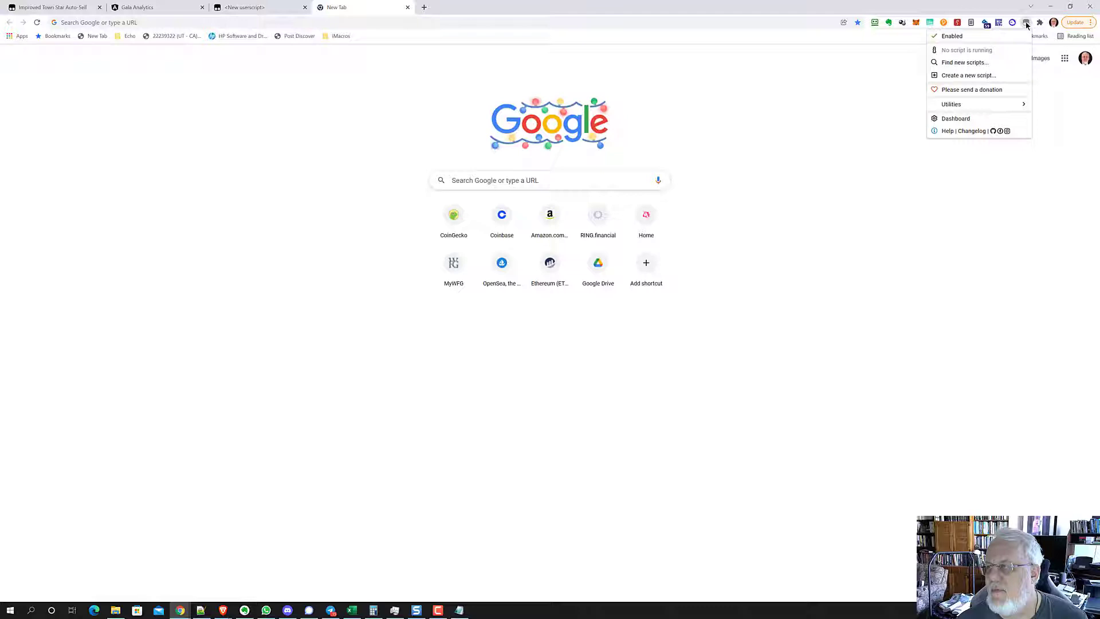
{"action": "left_click", "coordinate": [954, 119]}
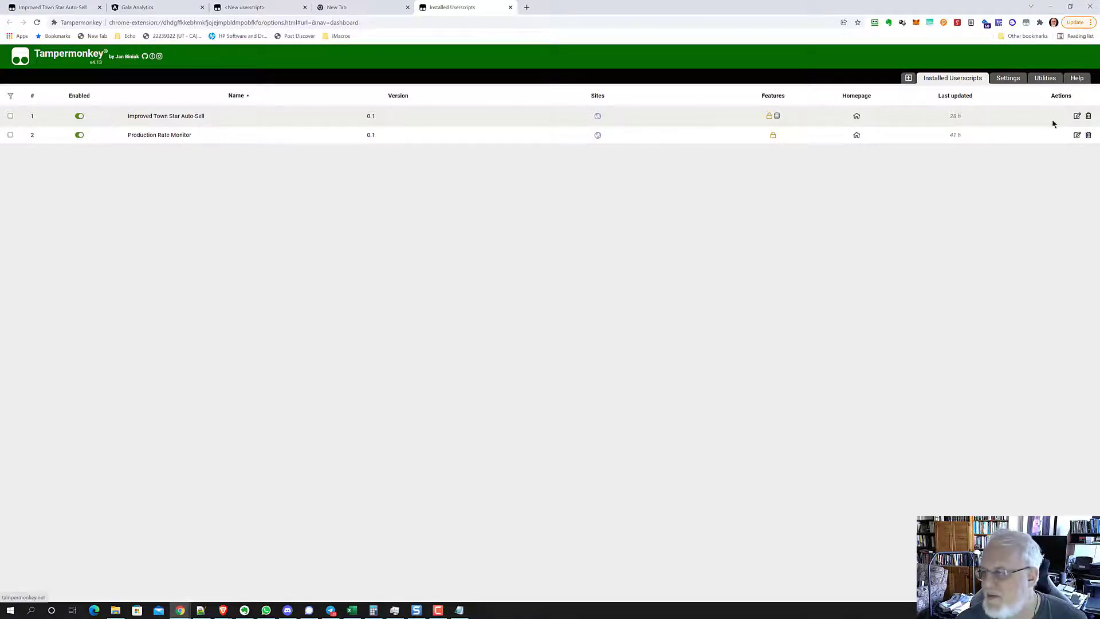
{"action": "left_click", "coordinate": [1078, 117]}
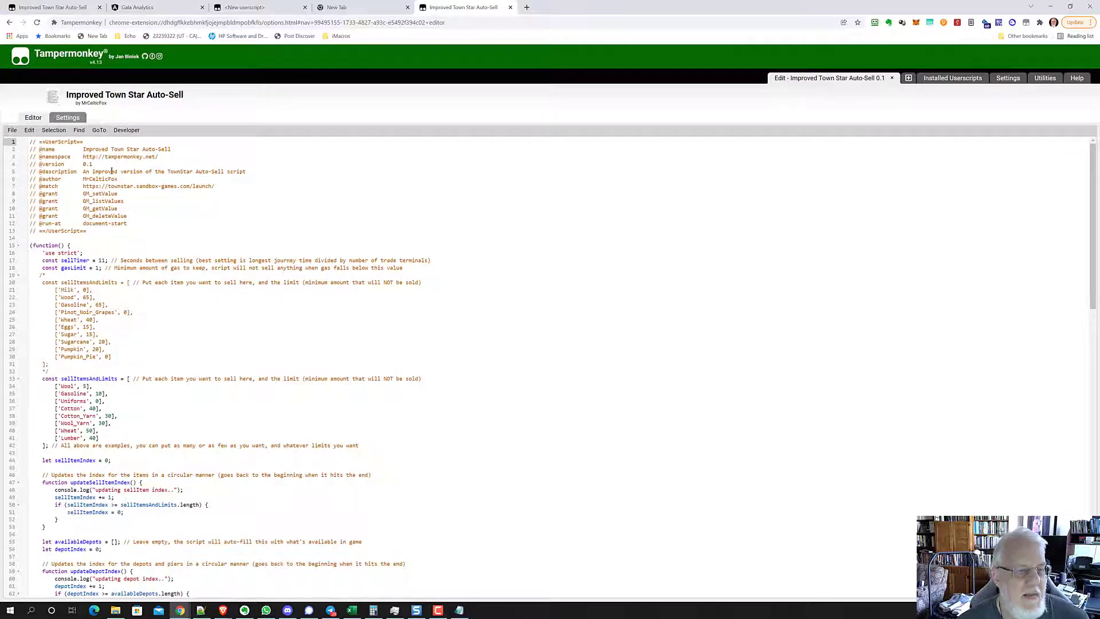
{"action": "left_click_drag", "start_coordinate": [16, 165], "coordinate": [16, 164]}
{"action": "left_click", "coordinate": [350, 9]}
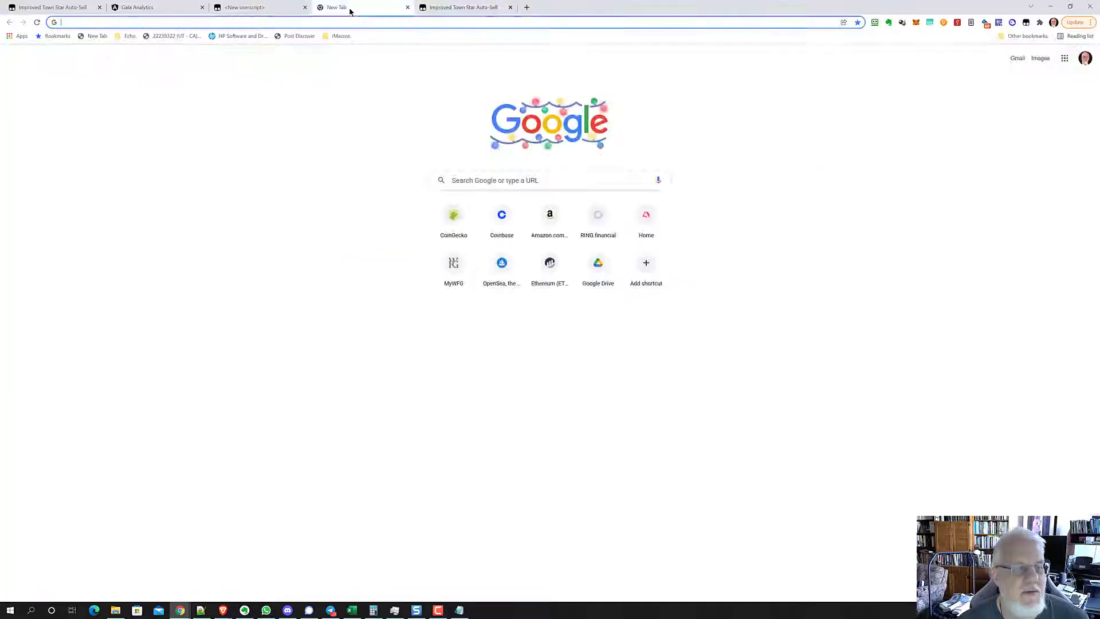
{"action": "left_click", "coordinate": [280, 10]}
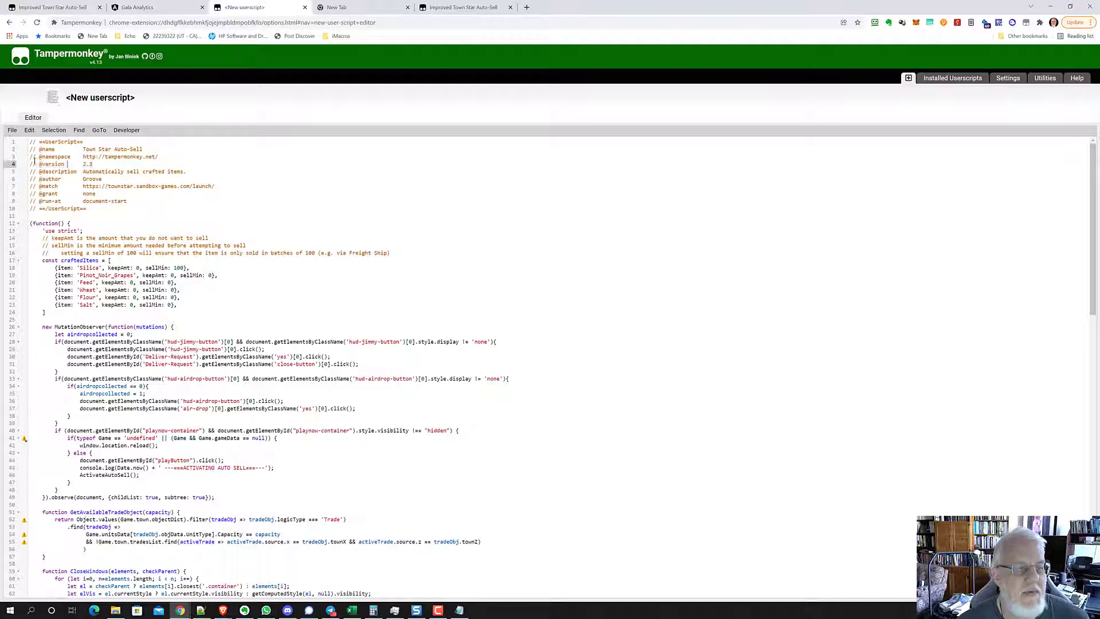
{"action": "left_click_drag", "start_coordinate": [38, 164], "coordinate": [102, 163]}
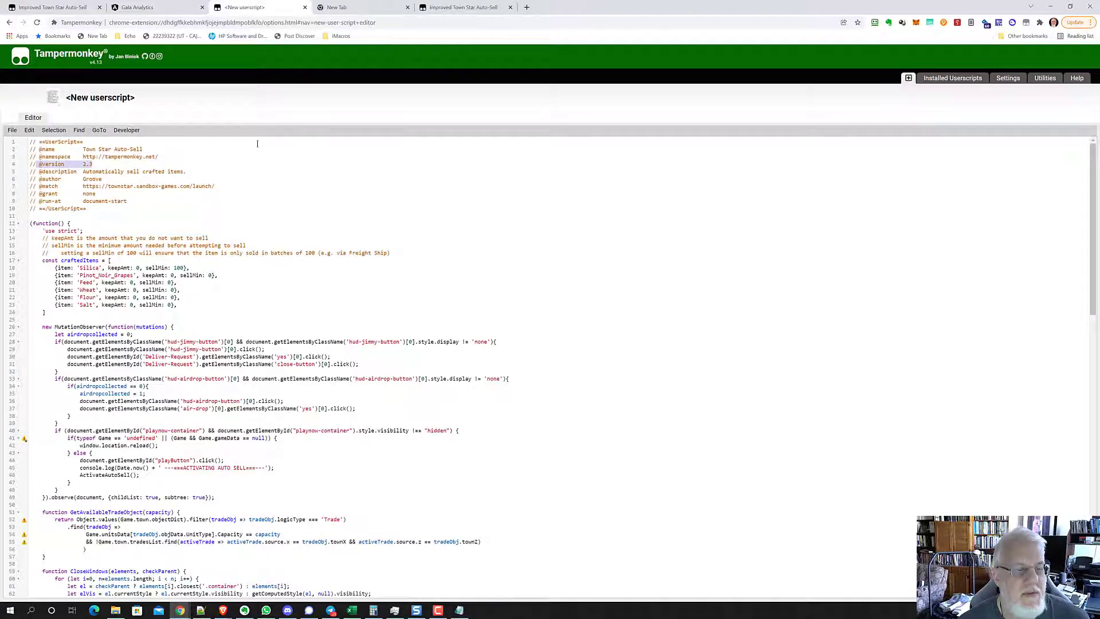
{"action": "left_click", "coordinate": [459, 8]}
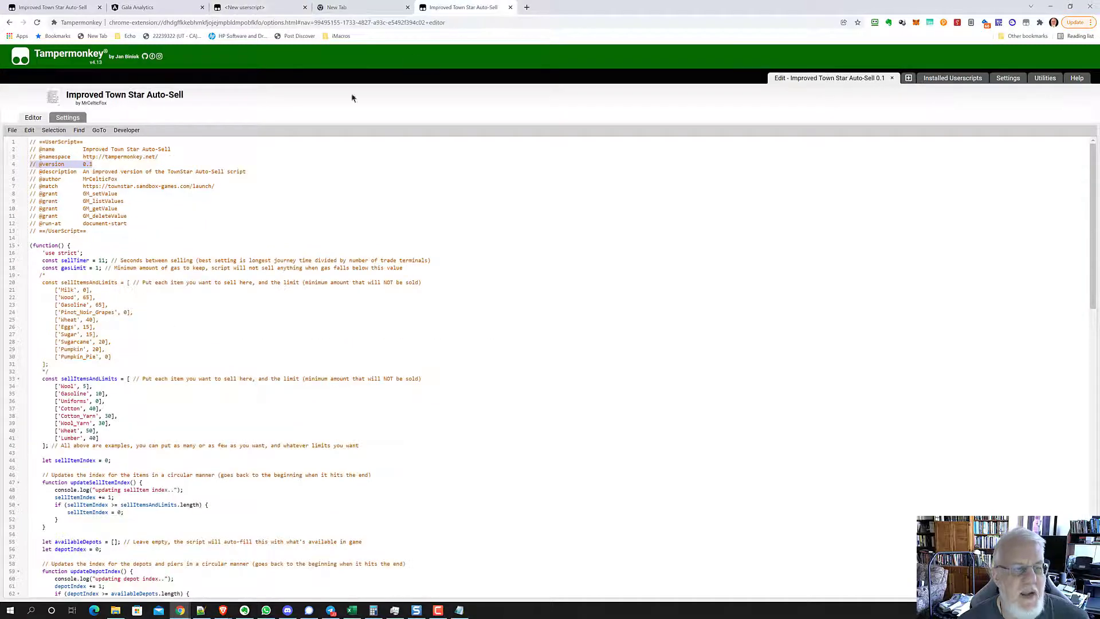
Step: Look through the header and sellItemsAndLimits lists of the Improved Town Star Auto-Sell script
{"action": "left_click", "coordinate": [194, 168]}
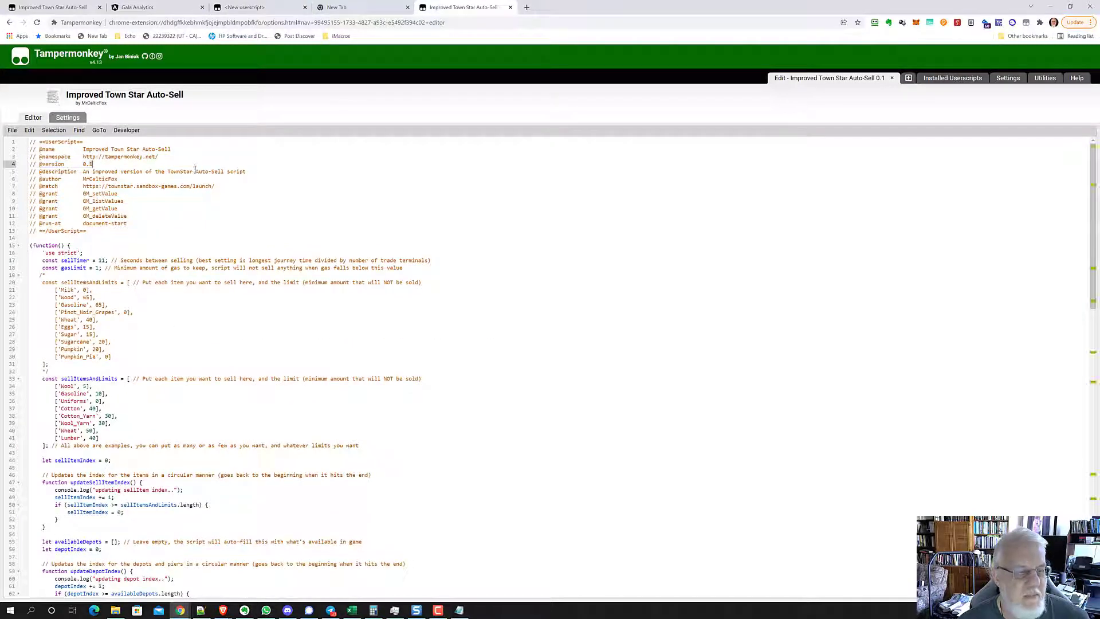
{"action": "double_click", "coordinate": [194, 171]}
{"action": "scroll", "coordinate": [194, 189], "scroll_direction": "down", "scroll_amount": 3}
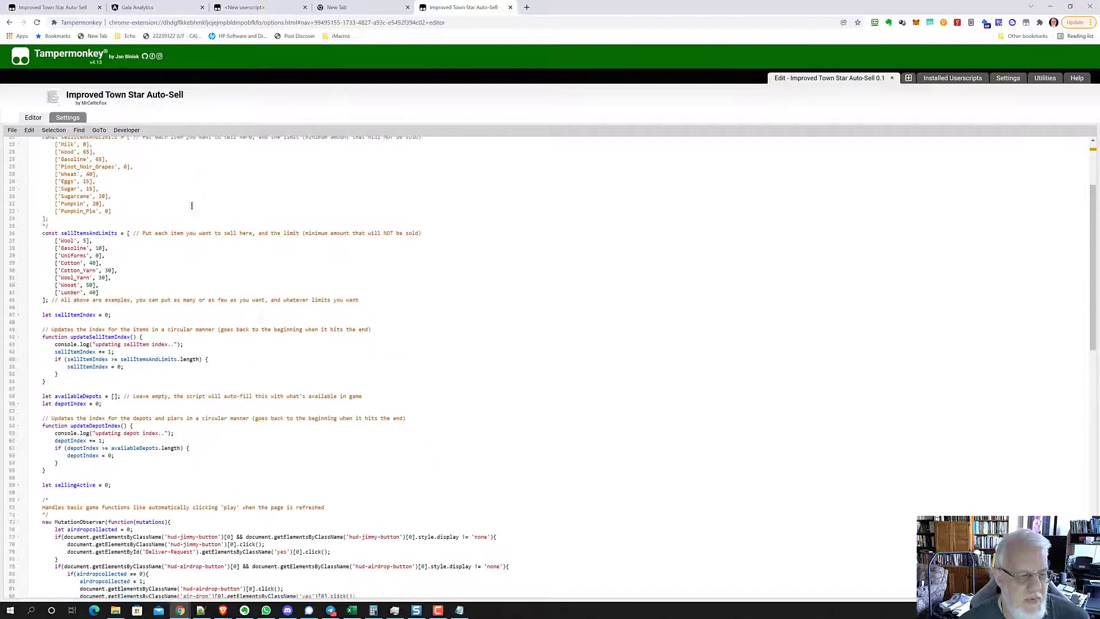
{"action": "scroll", "coordinate": [195, 205], "scroll_direction": "down", "scroll_amount": 1}
{"action": "scroll", "coordinate": [197, 204], "scroll_direction": "up", "scroll_amount": 5}
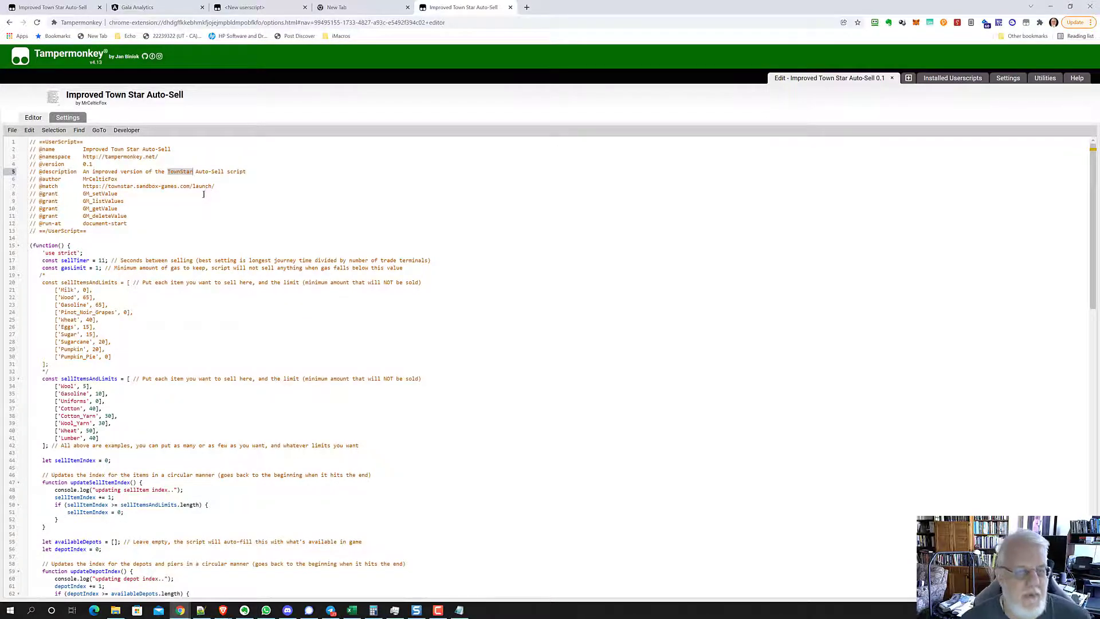
Step: Copy the craftedItems block from the new userscript into a Notepad++ document and bring Notepad++ to the front
{"action": "left_click", "coordinate": [250, 8]}
{"action": "left_click", "coordinate": [281, 201]}
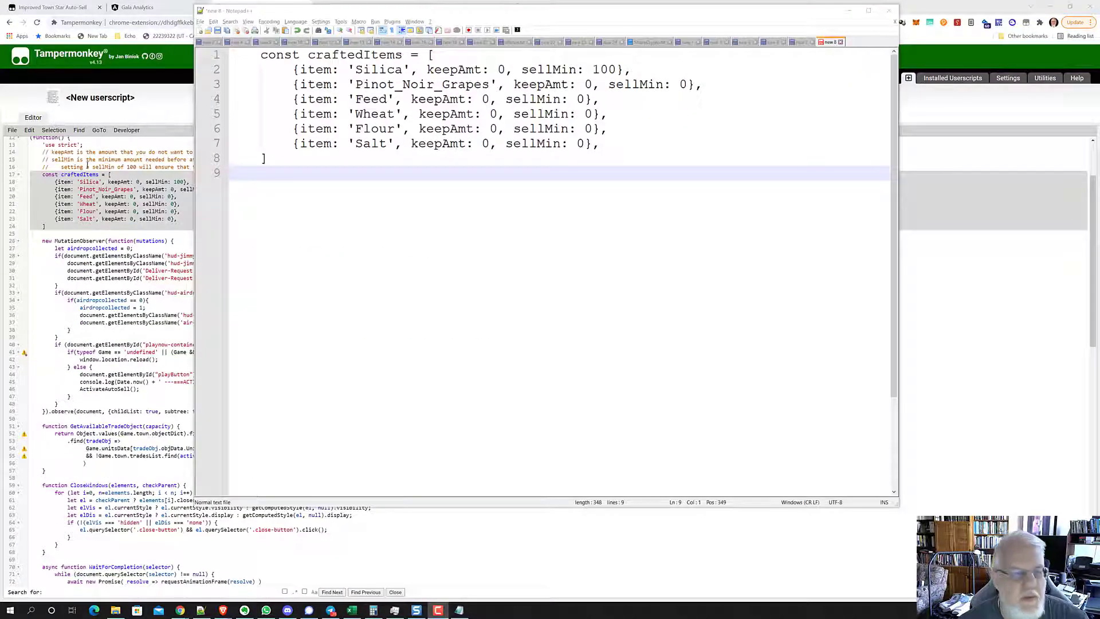
{"action": "left_click", "coordinate": [262, 189]}
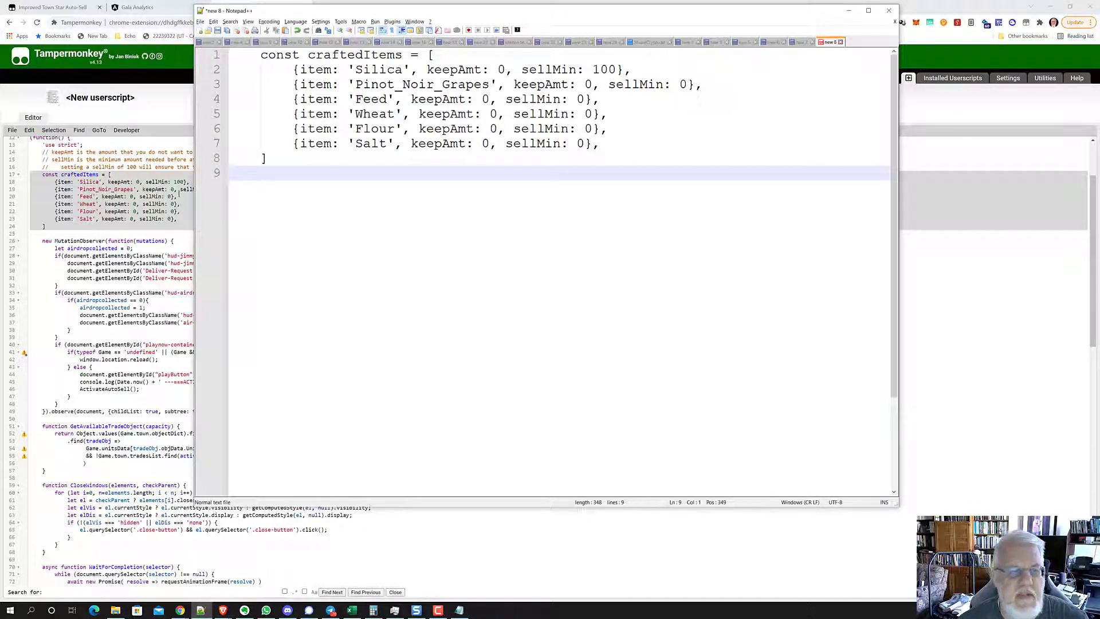
{"action": "left_click", "coordinate": [152, 189]}
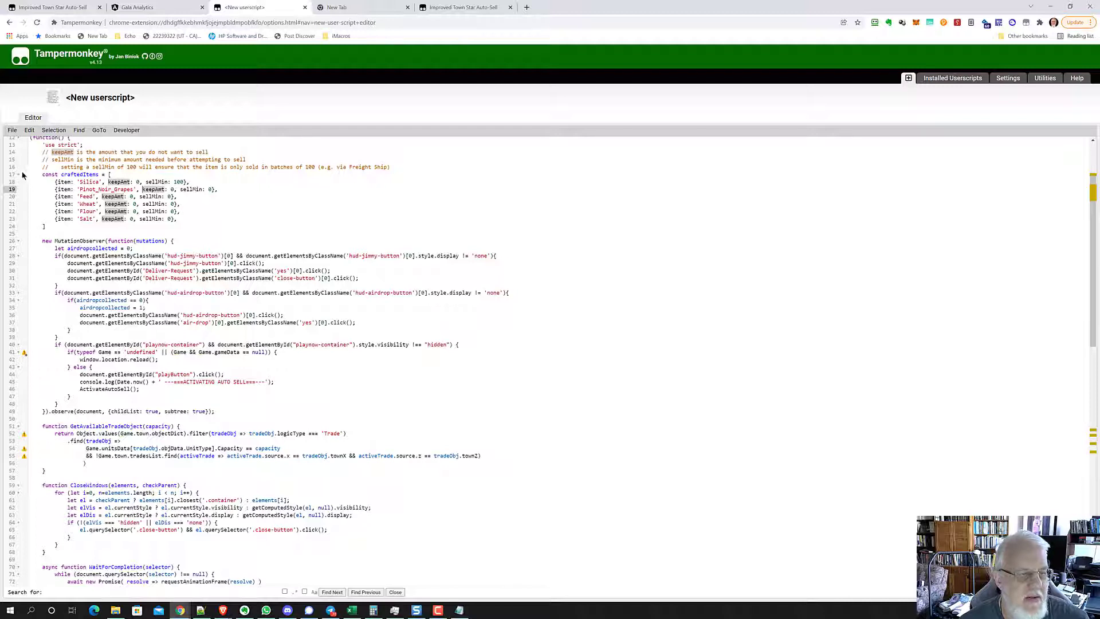
{"action": "left_click_drag", "start_coordinate": [35, 233], "coordinate": [17, 174]}
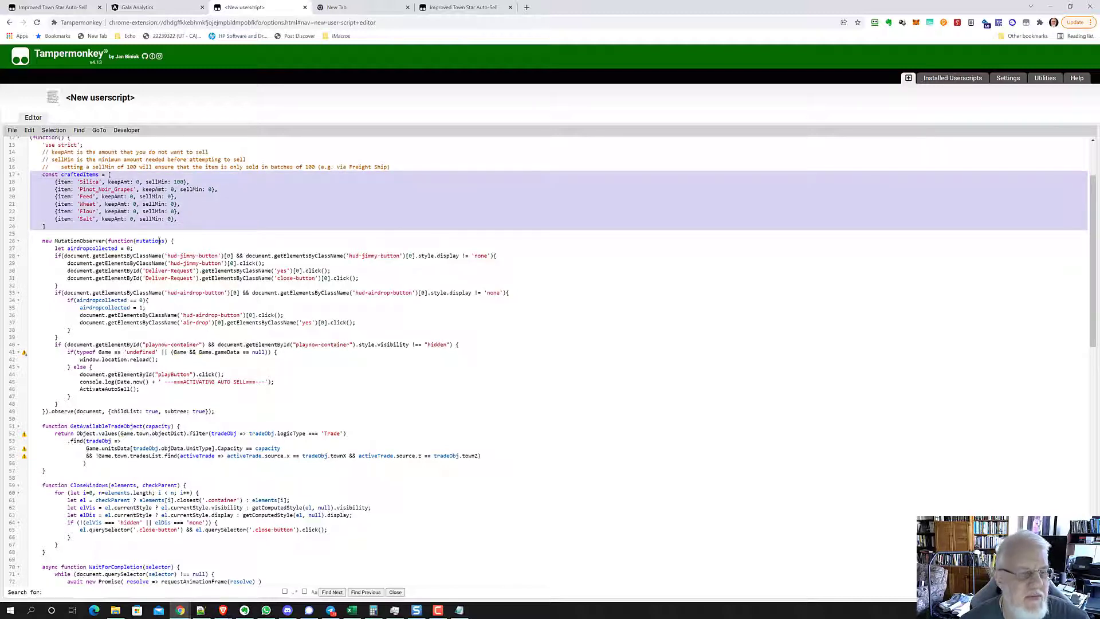
{"action": "key", "text": "alt+Tab"}
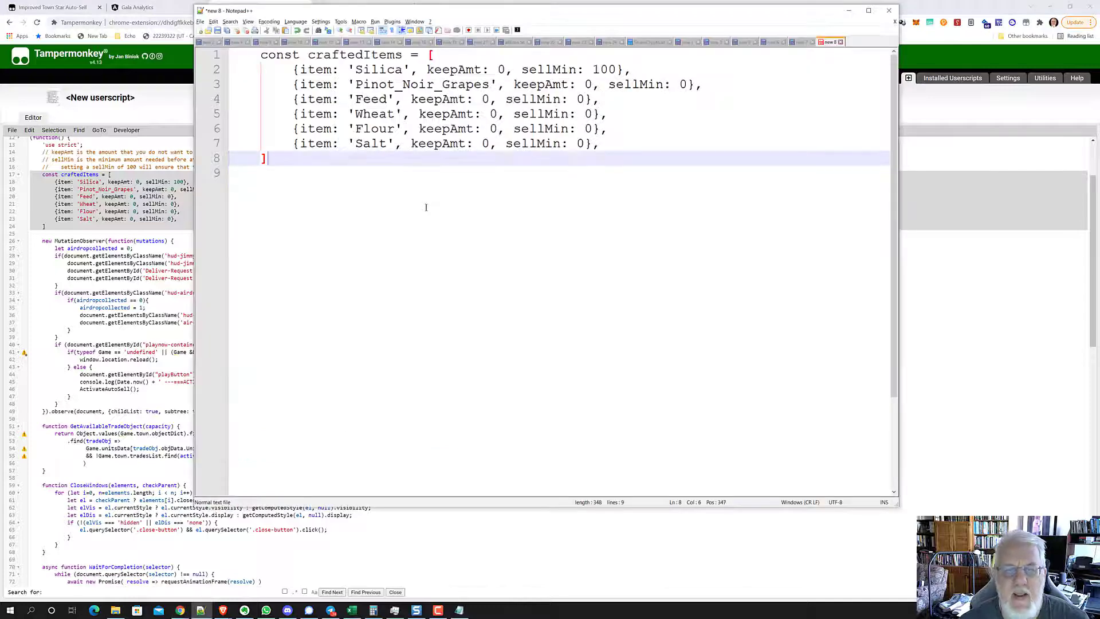
Step: Enlarge the text in Notepad++, widen its window, and place the cursor on the empty line below the craftedItems block
{"action": "scroll", "coordinate": [426, 207], "scroll_direction": "up", "scroll_amount": 4, "text": "ctrl"}
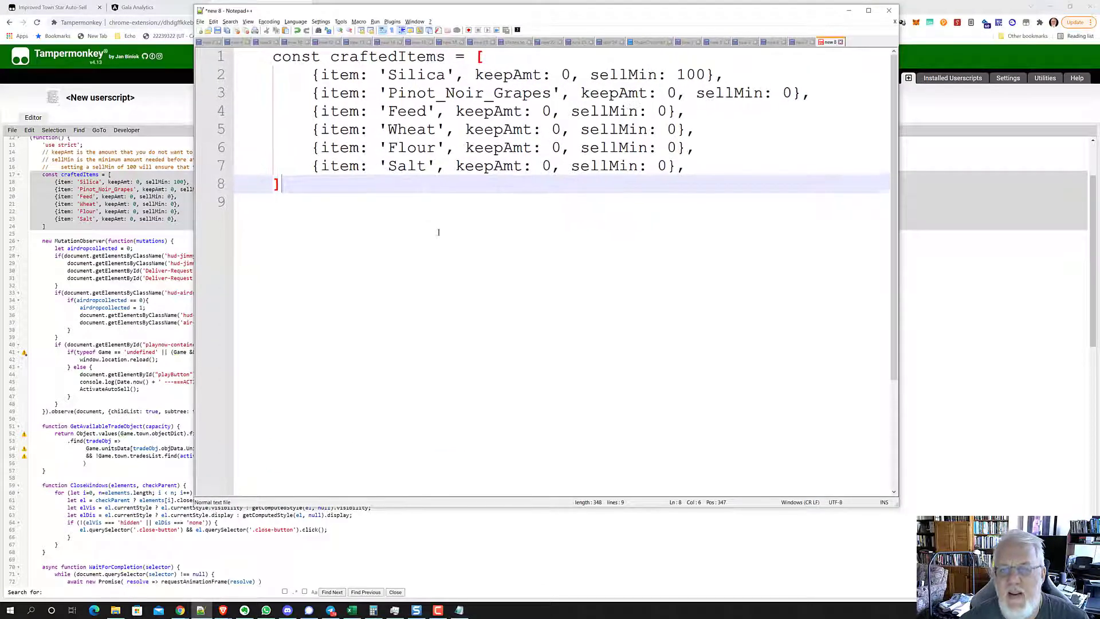
{"action": "scroll", "coordinate": [442, 254], "scroll_direction": "up", "scroll_amount": 1, "text": "ctrl"}
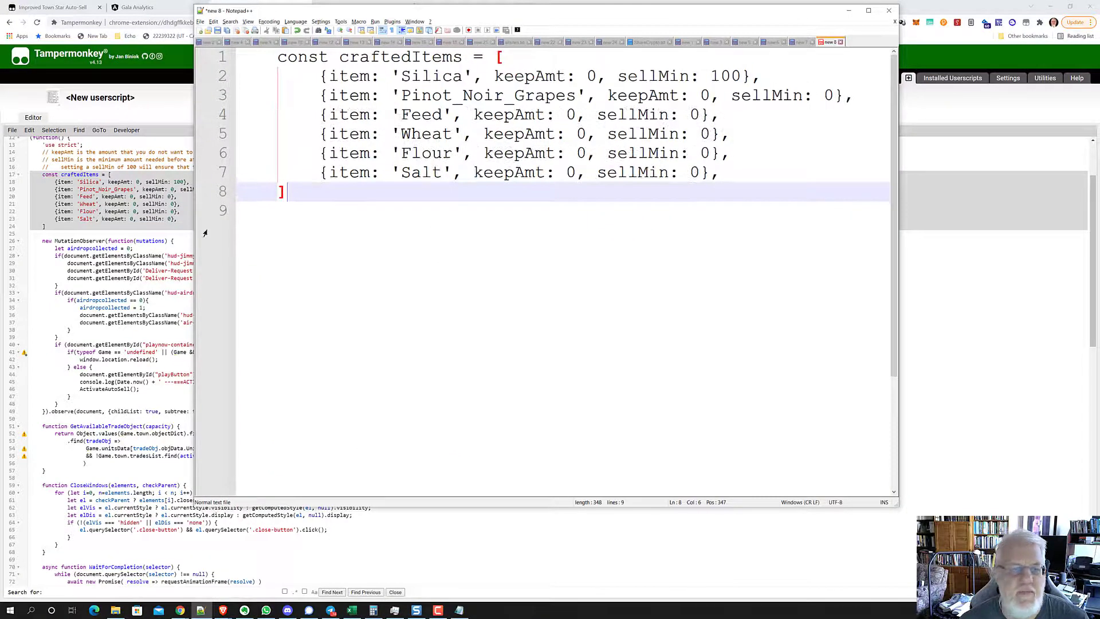
{"action": "left_click_drag", "start_coordinate": [152, 225], "coordinate": [81, 225]}
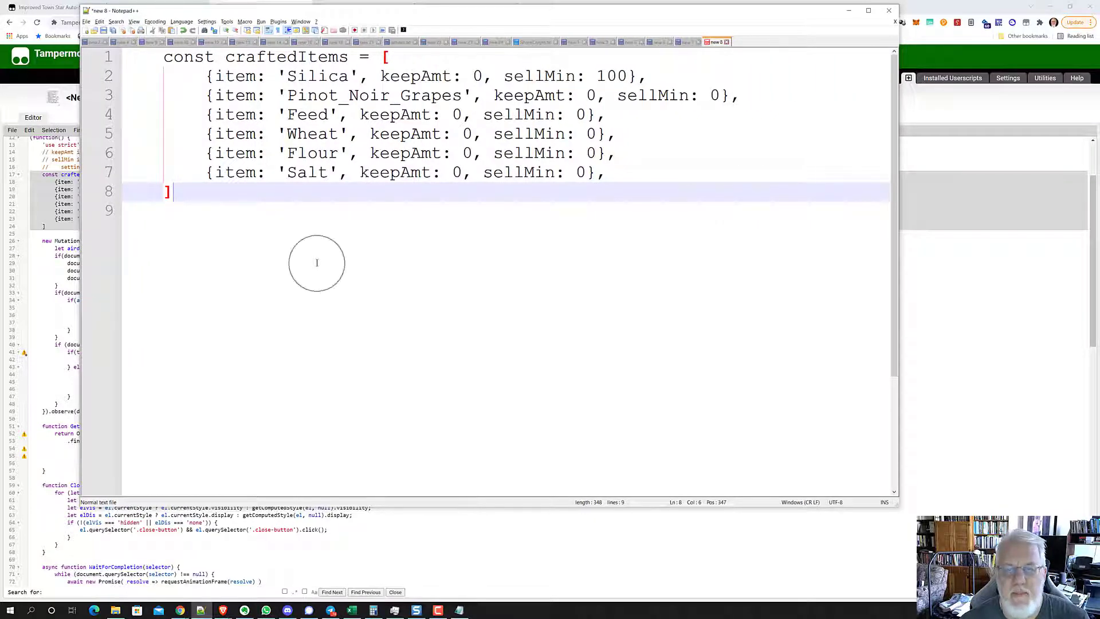
{"action": "left_click", "coordinate": [318, 259]}
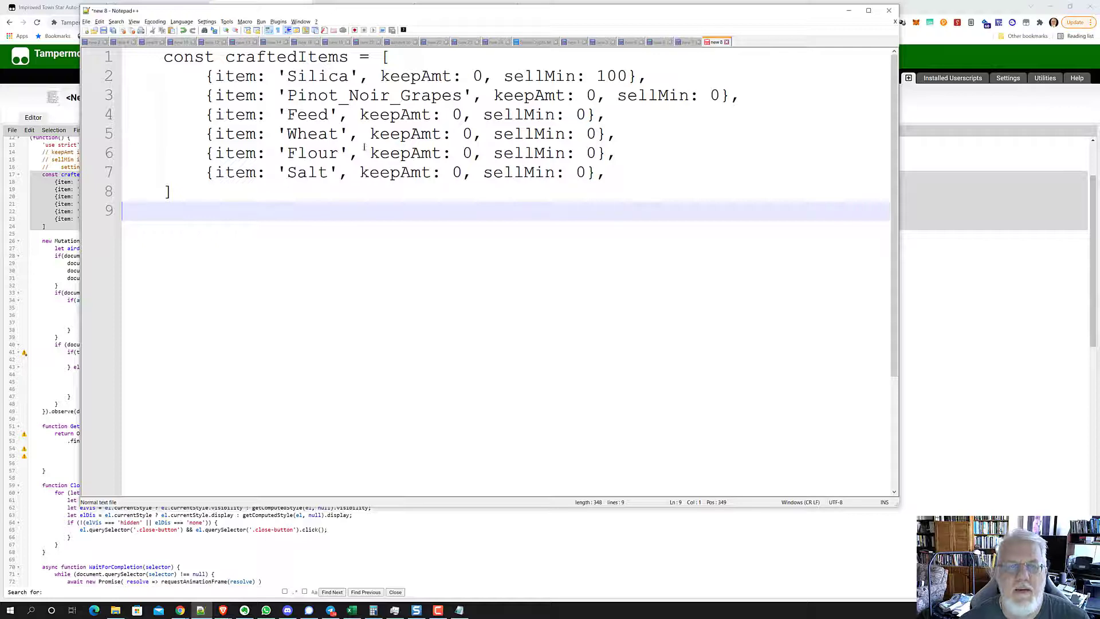
Step: Highlight the Silica and Pinot_Noir_Grapes item names, the keepAmt field and the sellMin field to examine the list's structure
{"action": "double_click", "coordinate": [329, 77]}
{"action": "double_click", "coordinate": [347, 97]}
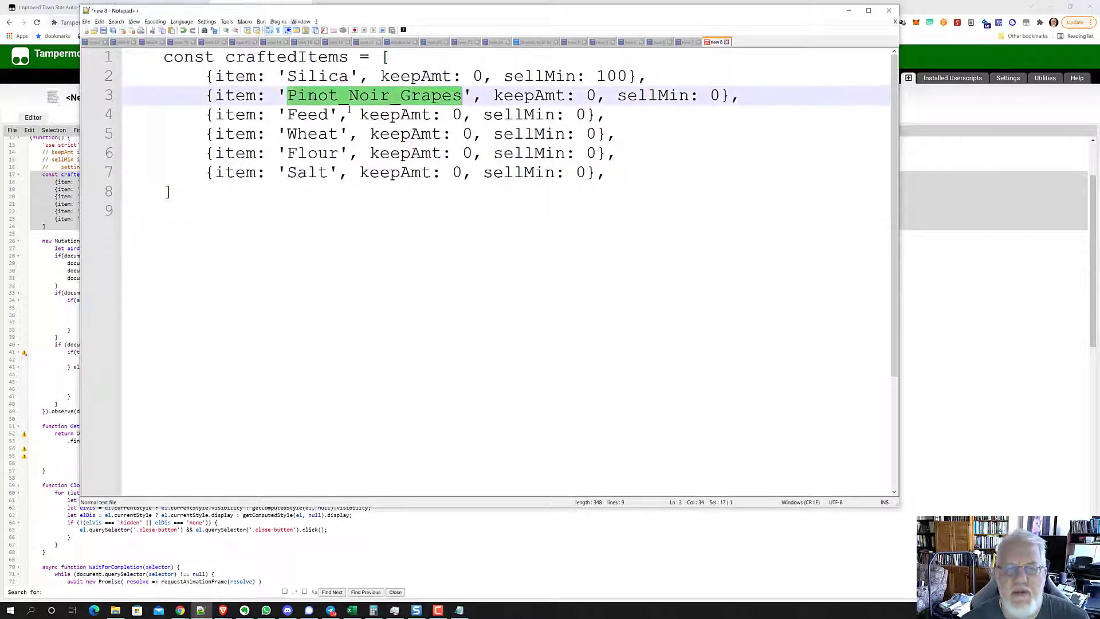
{"action": "double_click", "coordinate": [396, 115]}
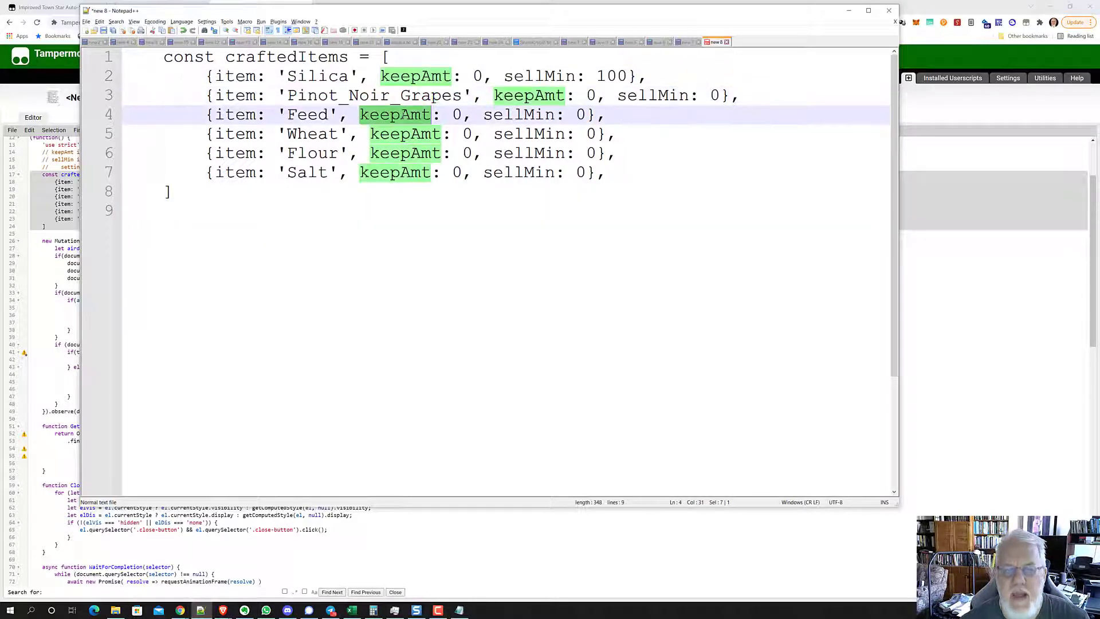
{"action": "double_click", "coordinate": [518, 115]}
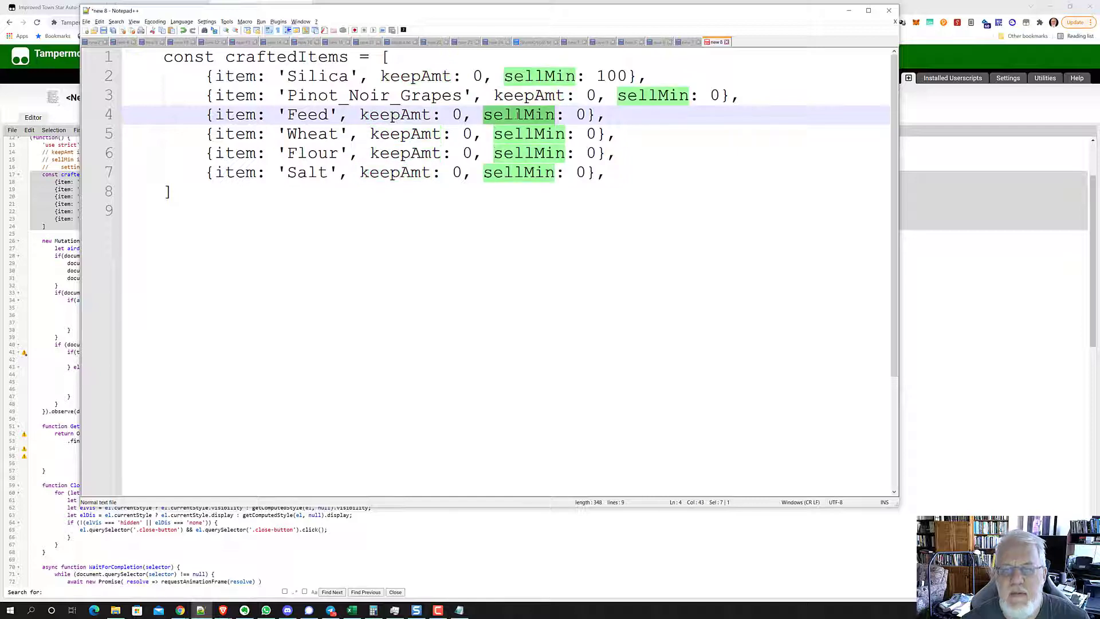
Step: Copy the three comment lines explaining keepAmt and sellMin above craftedItems in the new userscript
{"action": "left_click", "coordinate": [65, 201]}
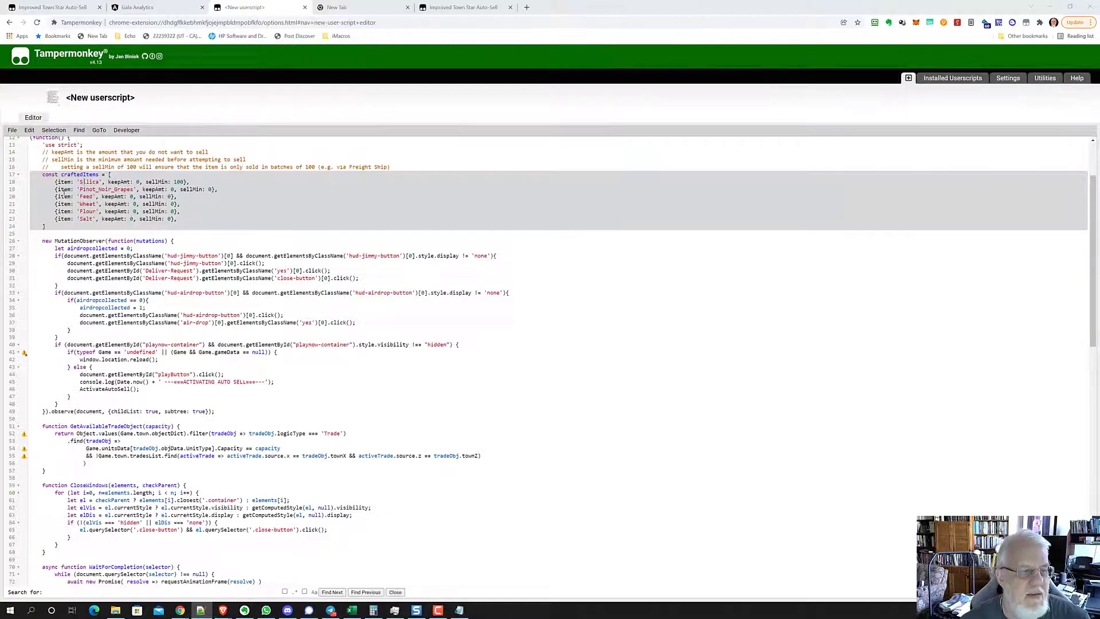
{"action": "left_click", "coordinate": [162, 152]}
{"action": "key", "text": "shift+Down"}
{"action": "key", "text": "shift+Down"}
{"action": "key", "text": "shift+Down"}
{"action": "key", "text": "ctrl+c"}
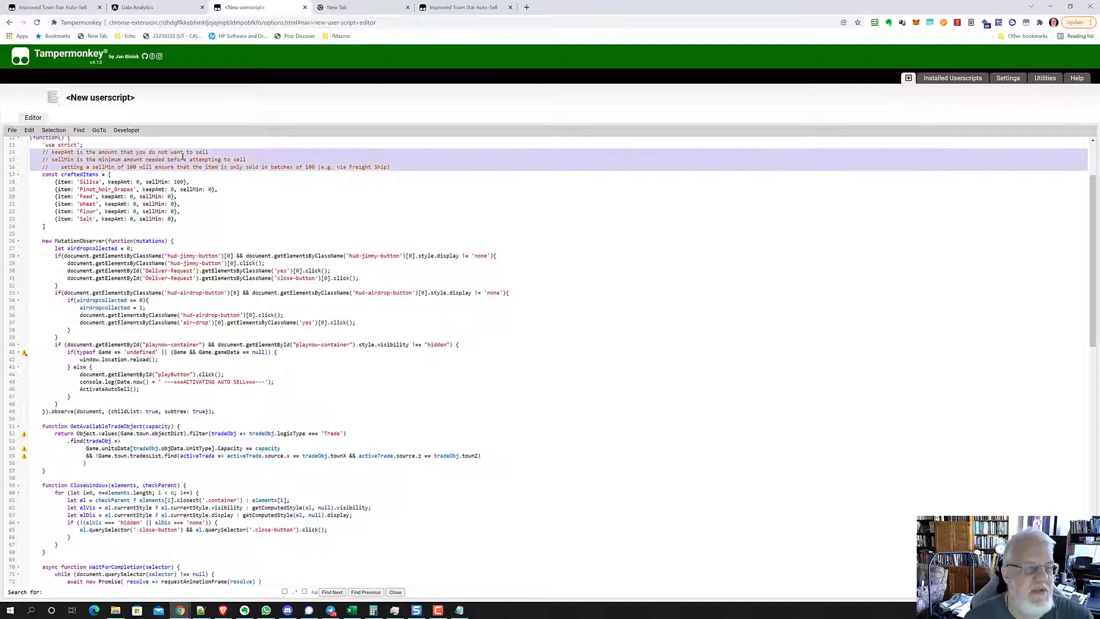
Step: In Notepad++, paste the copied keepAmt and sellMin comment lines on a new line above the craftedItems block
{"action": "key", "text": "alt+Tab"}
{"action": "left_click", "coordinate": [365, 153]}
{"action": "key", "text": "ctrl+Home"}
{"action": "key", "text": "Return"}
{"action": "key", "text": "Up"}
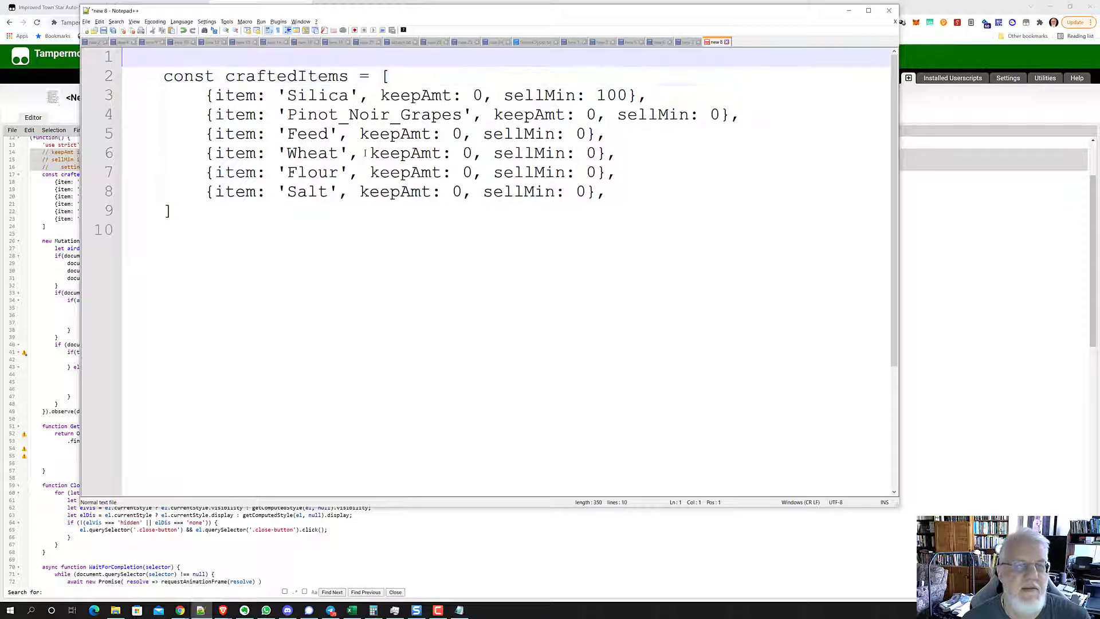
{"action": "key", "text": "ctrl+v"}
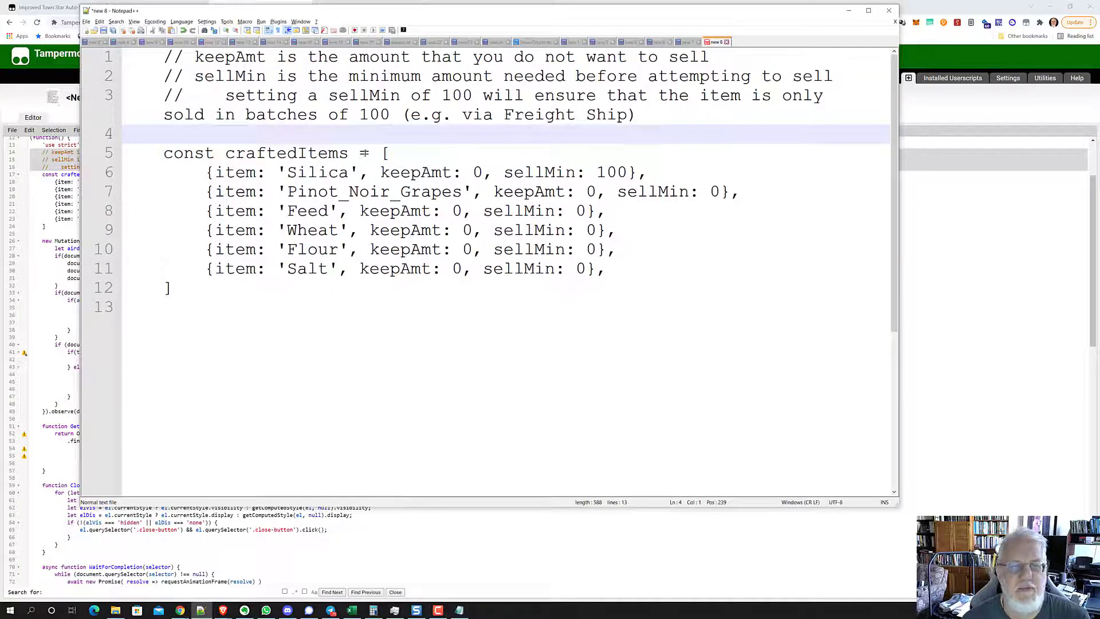
Step: Highlight keepAmt, sellMin, the batch-size comment and the Silica entry's sellMin value to examine how the comments relate to the list
{"action": "left_click", "coordinate": [235, 57]}
{"action": "double_click", "coordinate": [403, 172]}
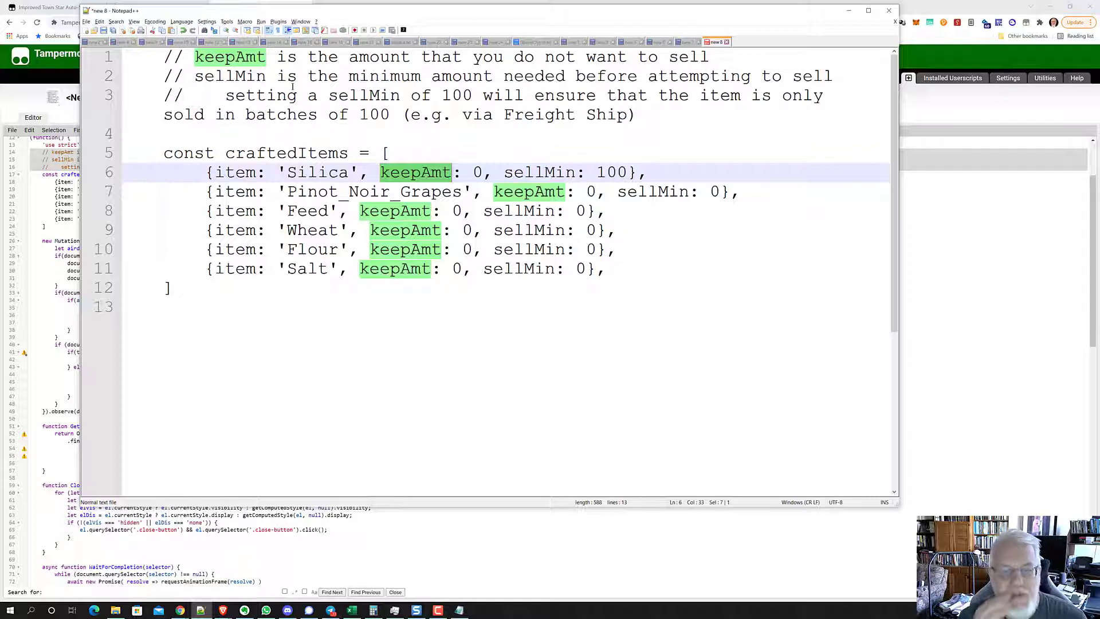
{"action": "left_click", "coordinate": [473, 179]}
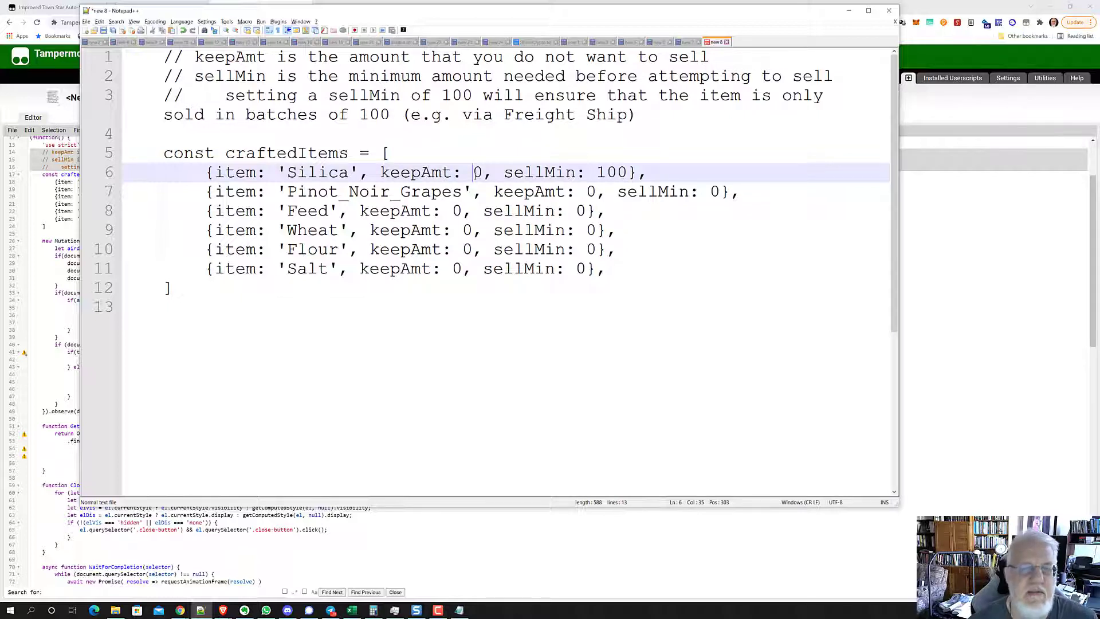
{"action": "double_click", "coordinate": [230, 76]}
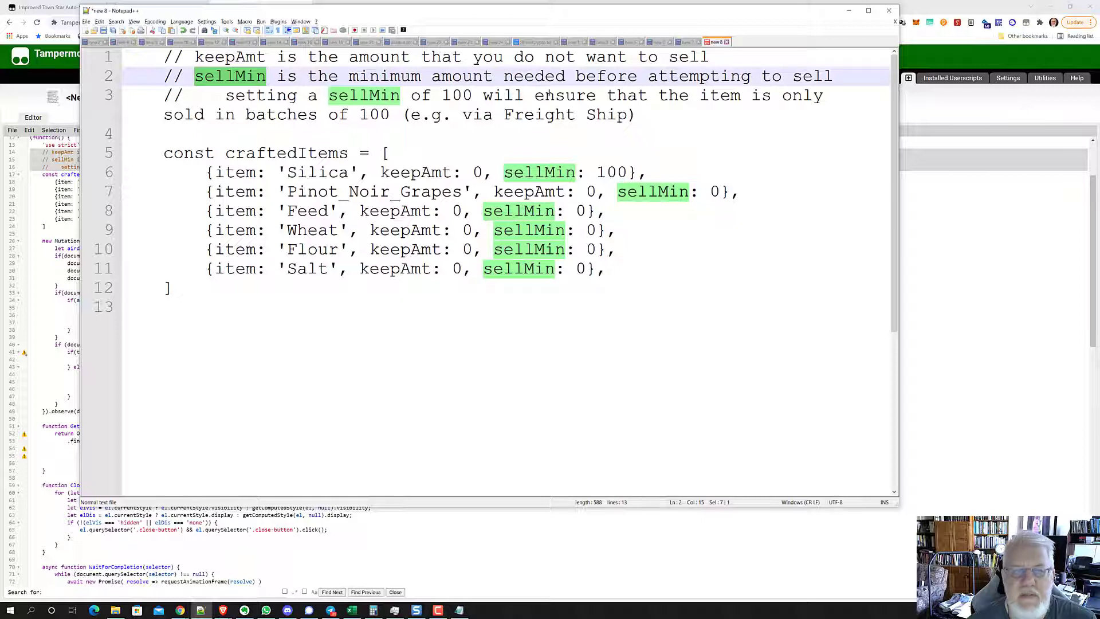
{"action": "left_click", "coordinate": [410, 95]}
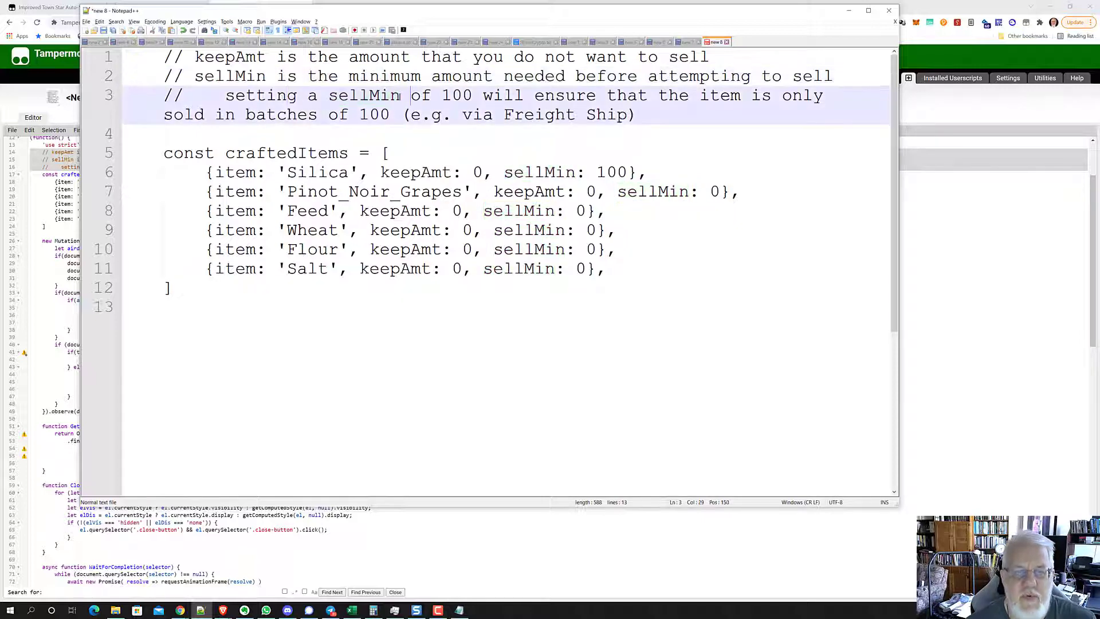
{"action": "left_click_drag", "start_coordinate": [225, 95], "coordinate": [643, 114]}
{"action": "left_click", "coordinate": [588, 119]}
{"action": "left_click_drag", "start_coordinate": [445, 96], "coordinate": [473, 96]}
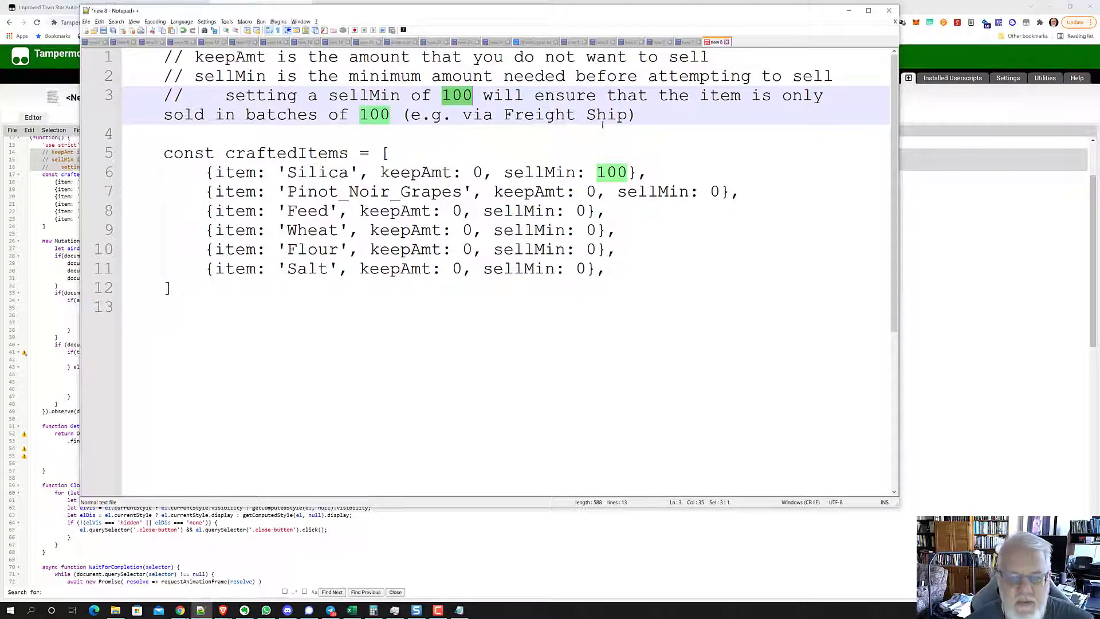
{"action": "left_click", "coordinate": [596, 172]}
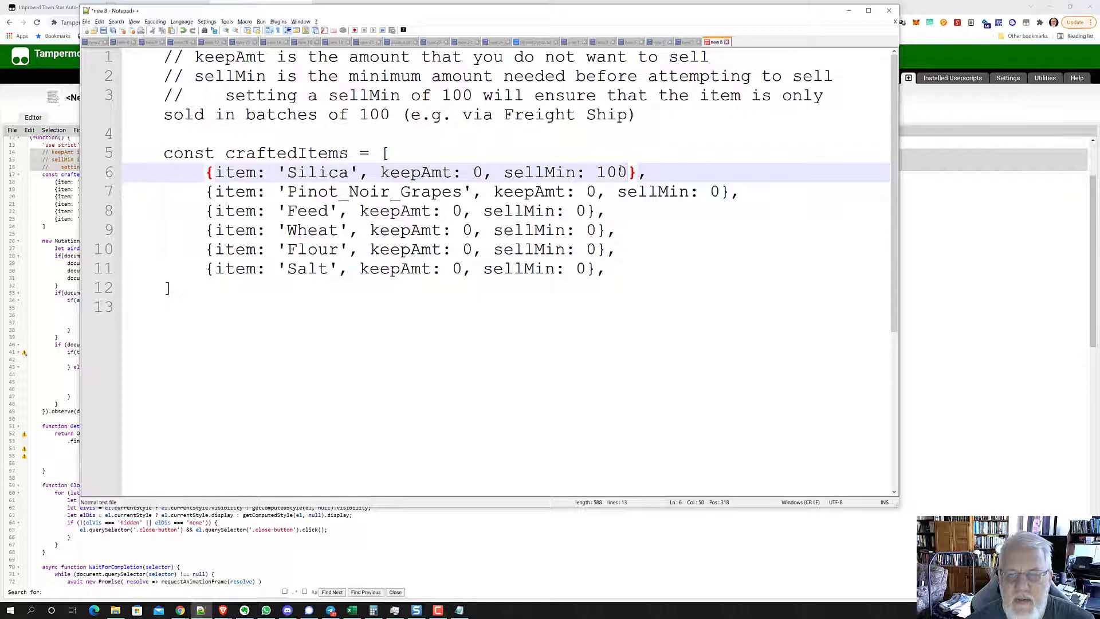
{"action": "double_click", "coordinate": [625, 172]}
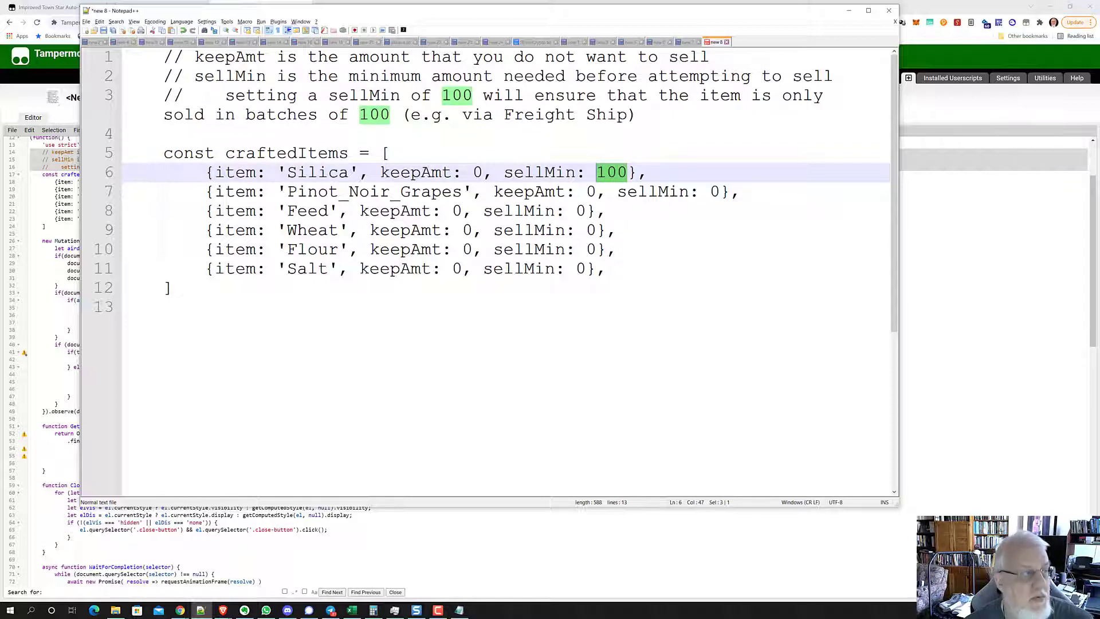
Step: Set the Wheat entry's keepAmt to 10
{"action": "left_click", "coordinate": [464, 230]}
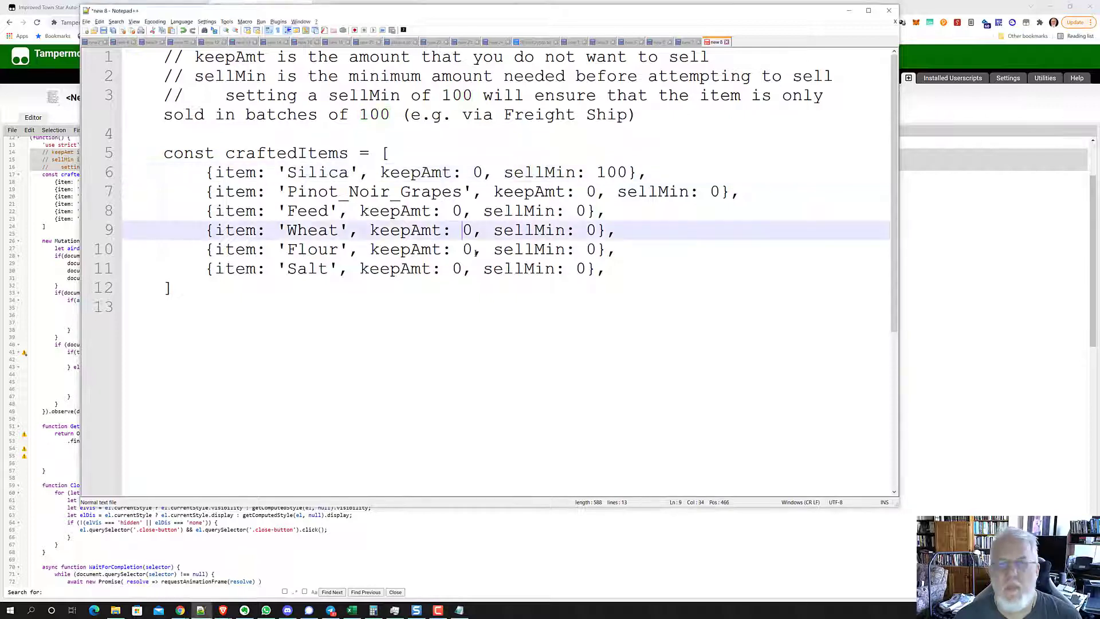
{"action": "double_click", "coordinate": [313, 230]}
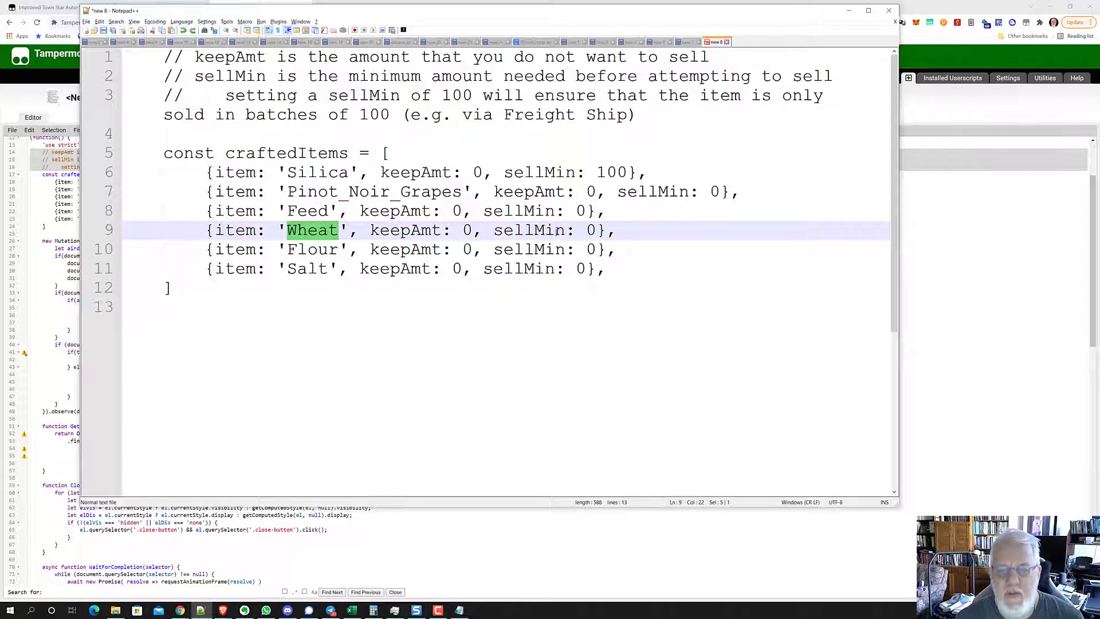
{"action": "left_click", "coordinate": [464, 230]}
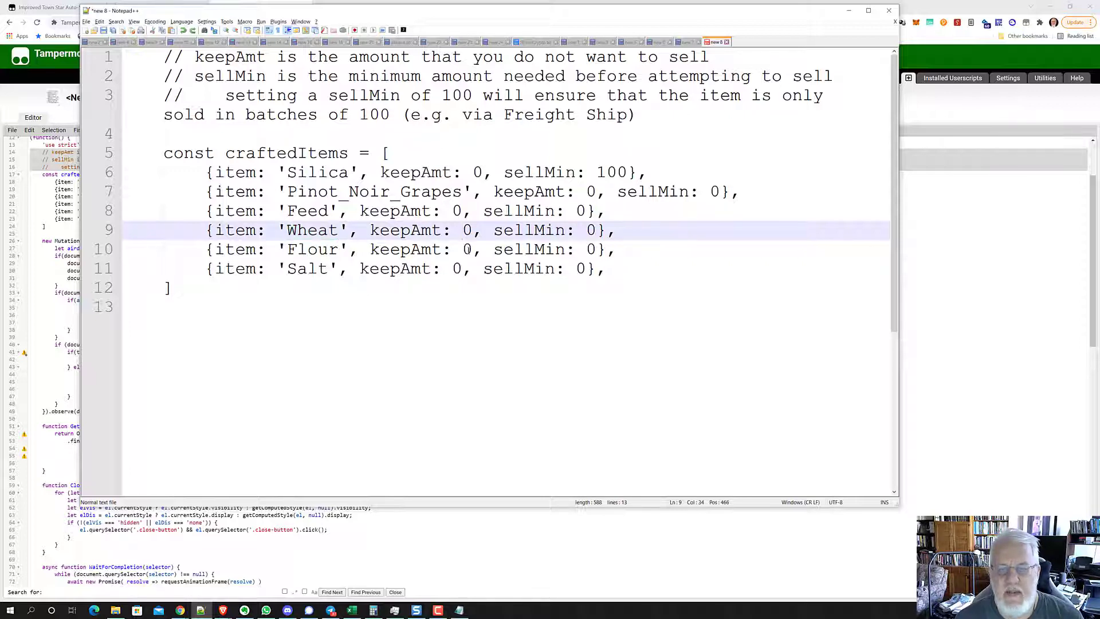
{"action": "type", "text": "1"}
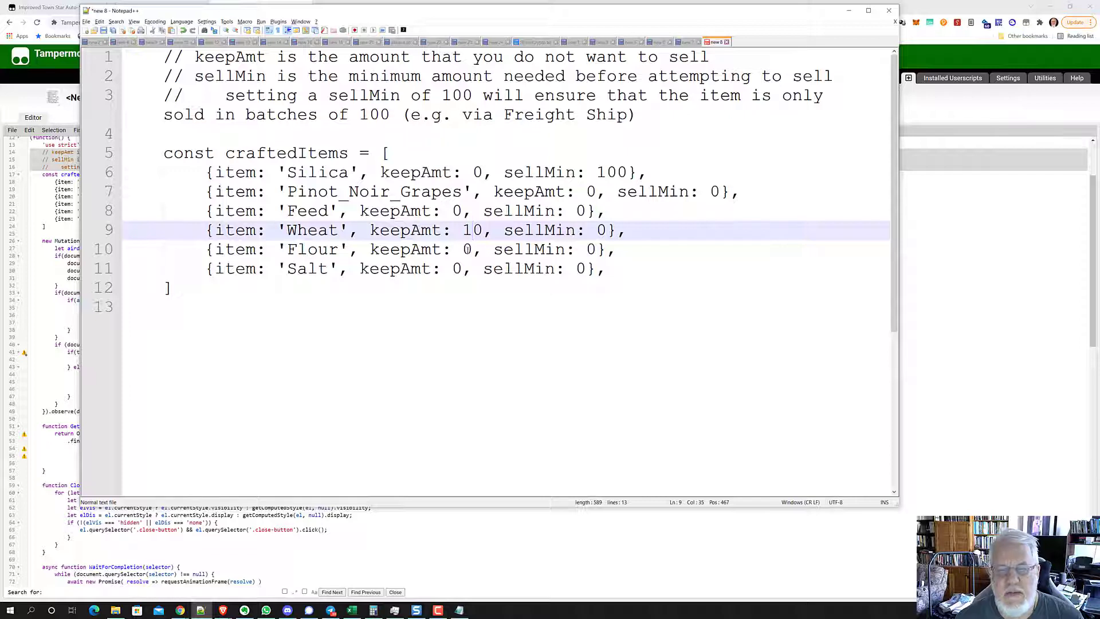
Step: Highlight the Wheat entry's keepAmt and sellMin fields, and try inserting a 3 in its sellMin value
{"action": "left_click_drag", "start_coordinate": [484, 231], "coordinate": [371, 227]}
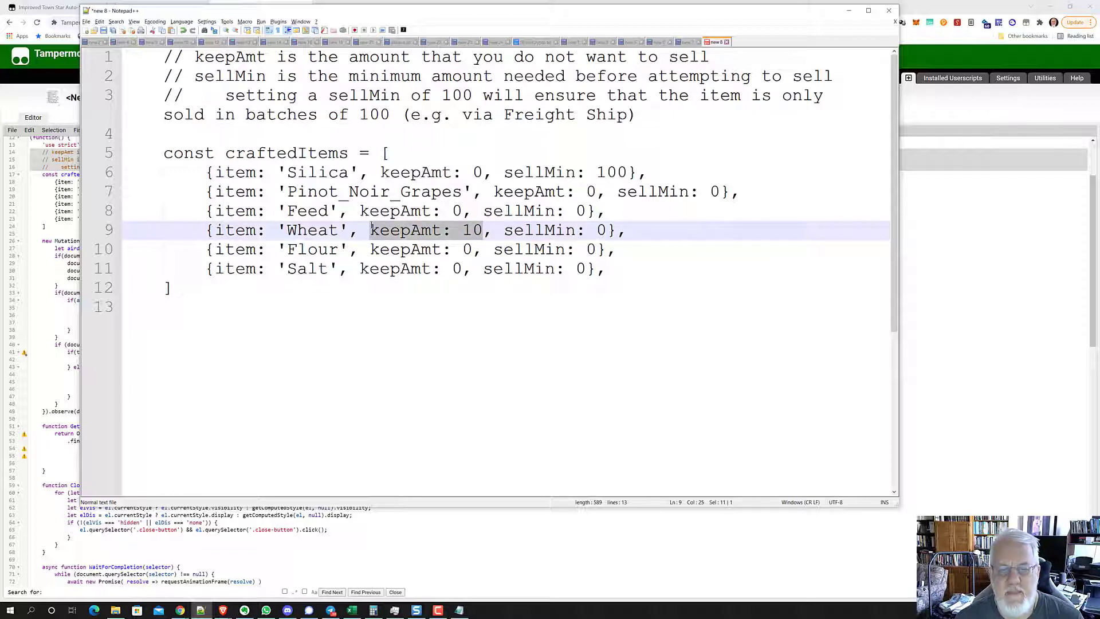
{"action": "double_click", "coordinate": [573, 233]}
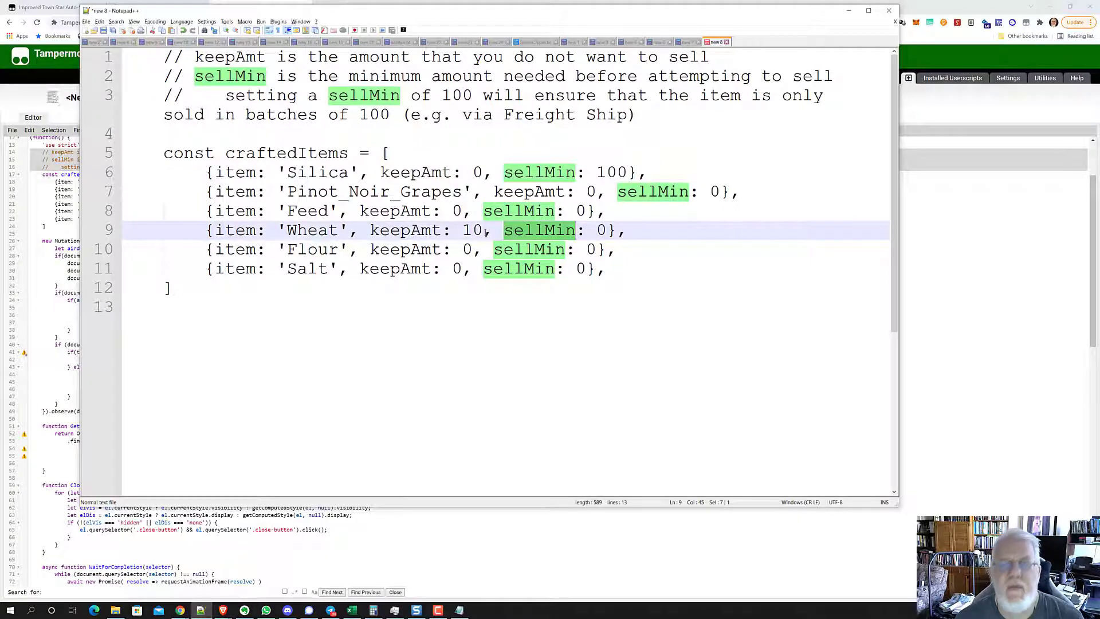
{"action": "double_click", "coordinate": [402, 232]}
{"action": "left_click", "coordinate": [597, 231]}
{"action": "type", "text": "3"}
{"action": "key", "text": "BackSpace"}
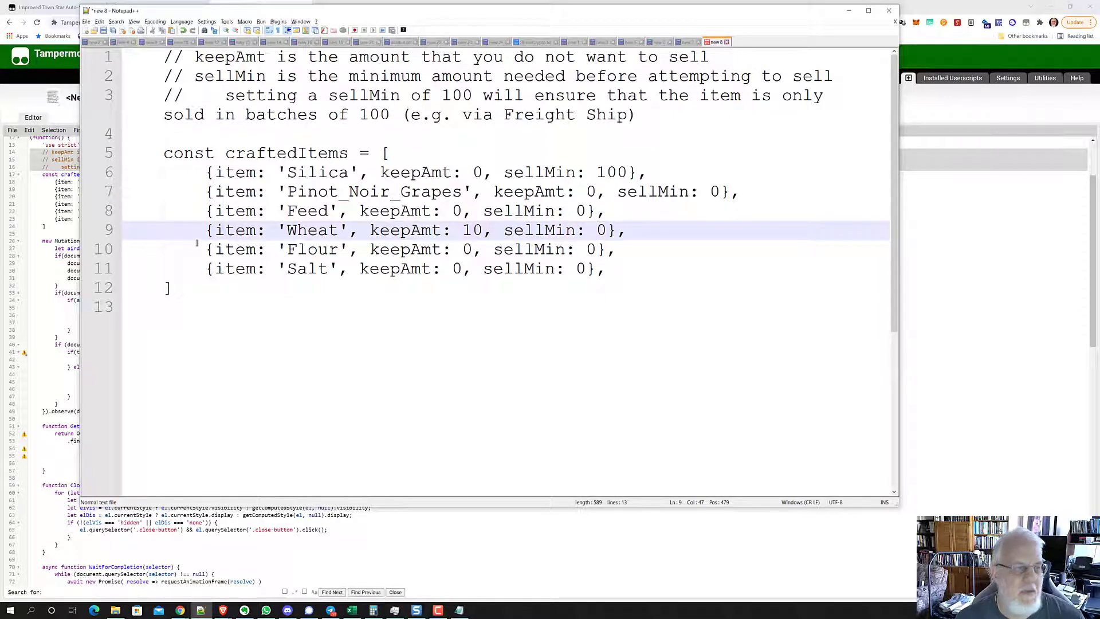
Step: Switch to the Town Star game and open the Express Depot's sell screen to check the load requirements for Cotton, Wool Yarn and Crude Oil
{"action": "key", "text": "alt+Tab"}
{"action": "left_click_drag", "start_coordinate": [153, 29], "coordinate": [217, 34]}
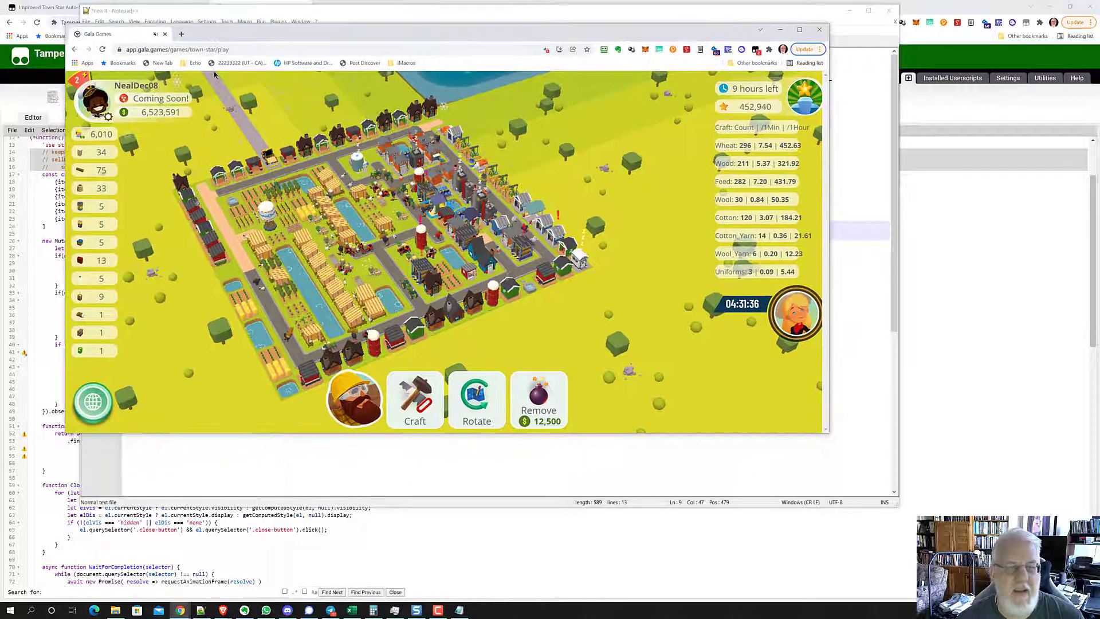
{"action": "left_click", "coordinate": [272, 165]}
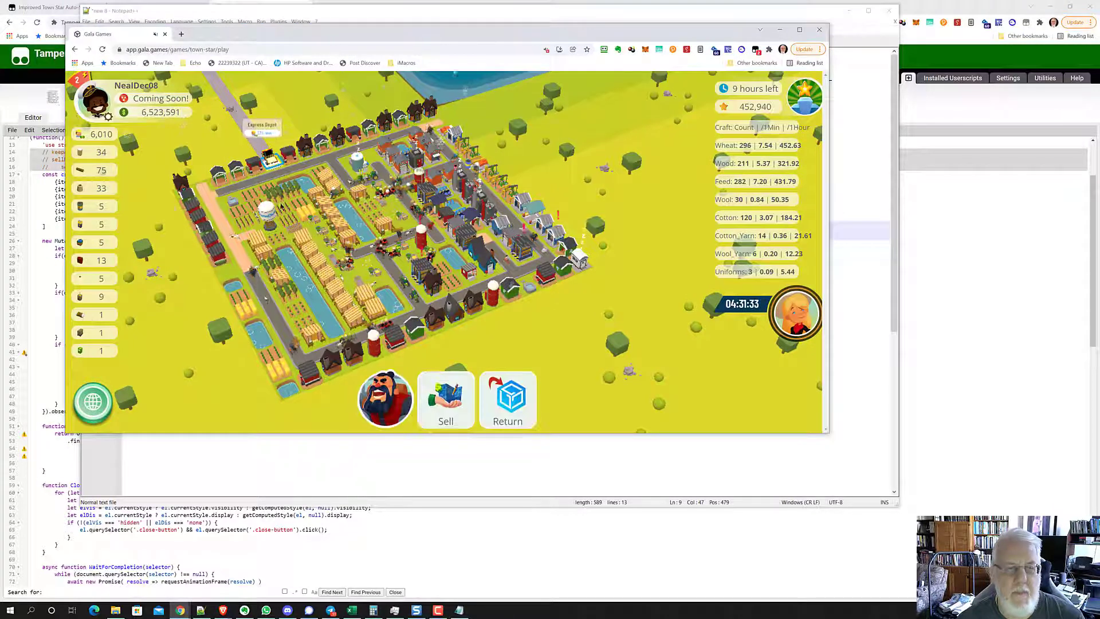
{"action": "left_click", "coordinate": [440, 406]}
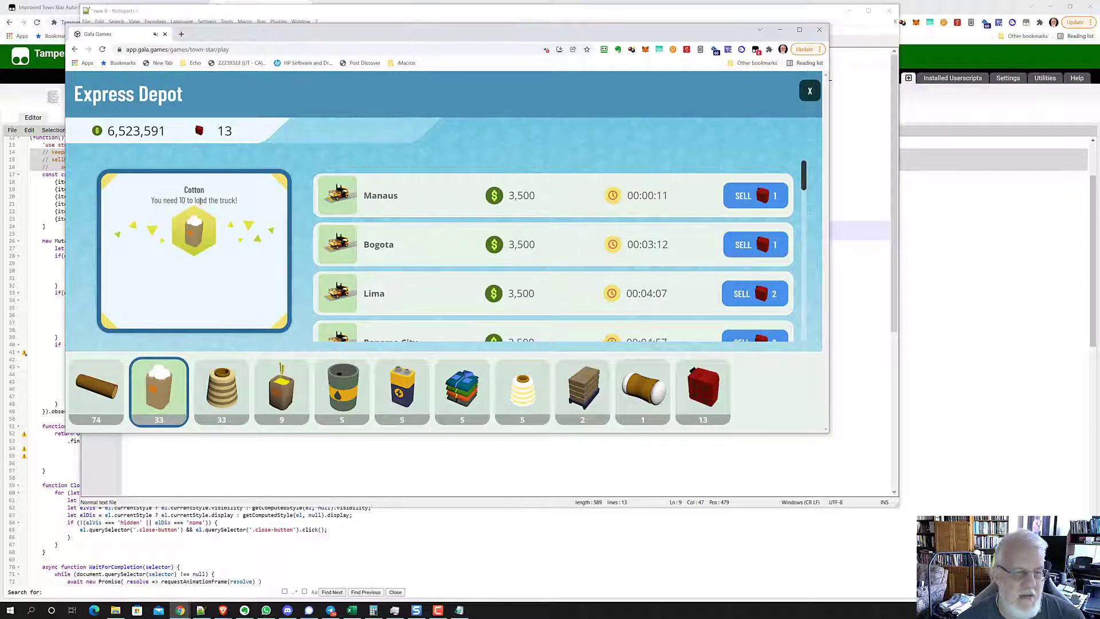
{"action": "left_click", "coordinate": [225, 391]}
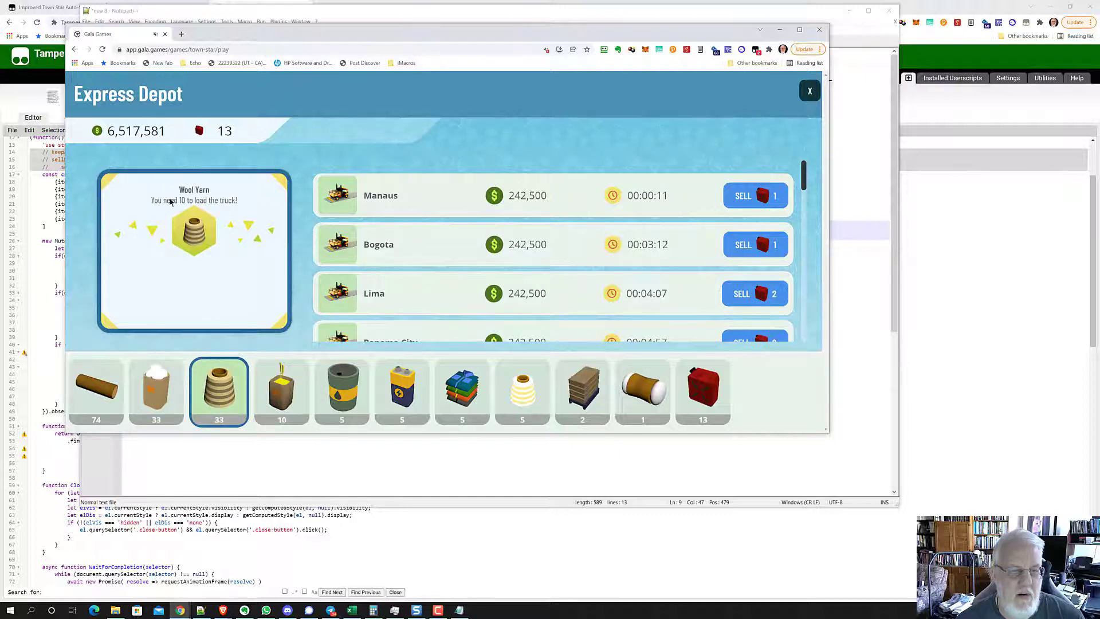
{"action": "left_click", "coordinate": [344, 392]}
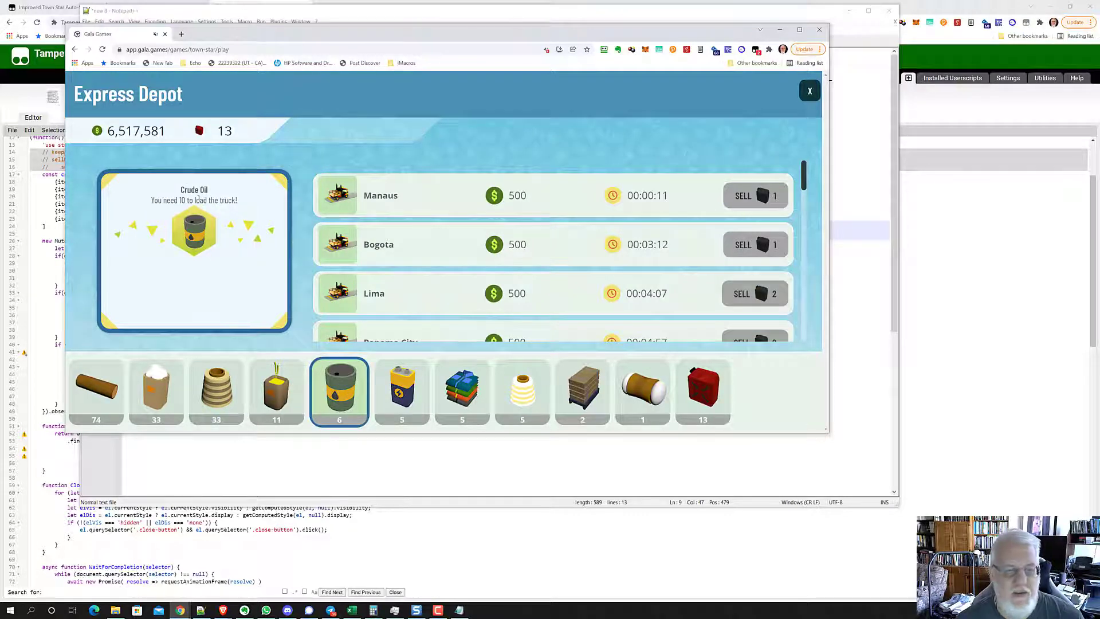
Step: Back in Notepad++, duplicate the Salt entry line at the end of the craftedItems list
{"action": "key", "text": "alt+Tab"}
{"action": "key", "text": "Down"}
{"action": "key", "text": "Down"}
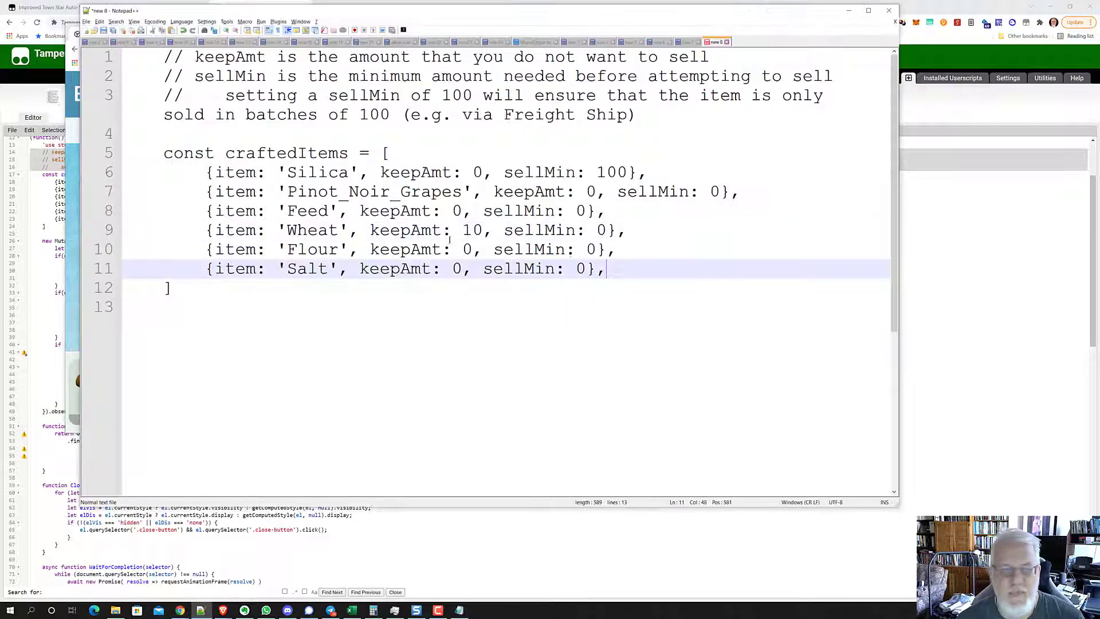
{"action": "left_click", "coordinate": [376, 268]}
{"action": "key", "text": "Home"}
{"action": "key", "text": "Home"}
{"action": "key", "text": "shift+Down"}
{"action": "key", "text": "ctrl+c"}
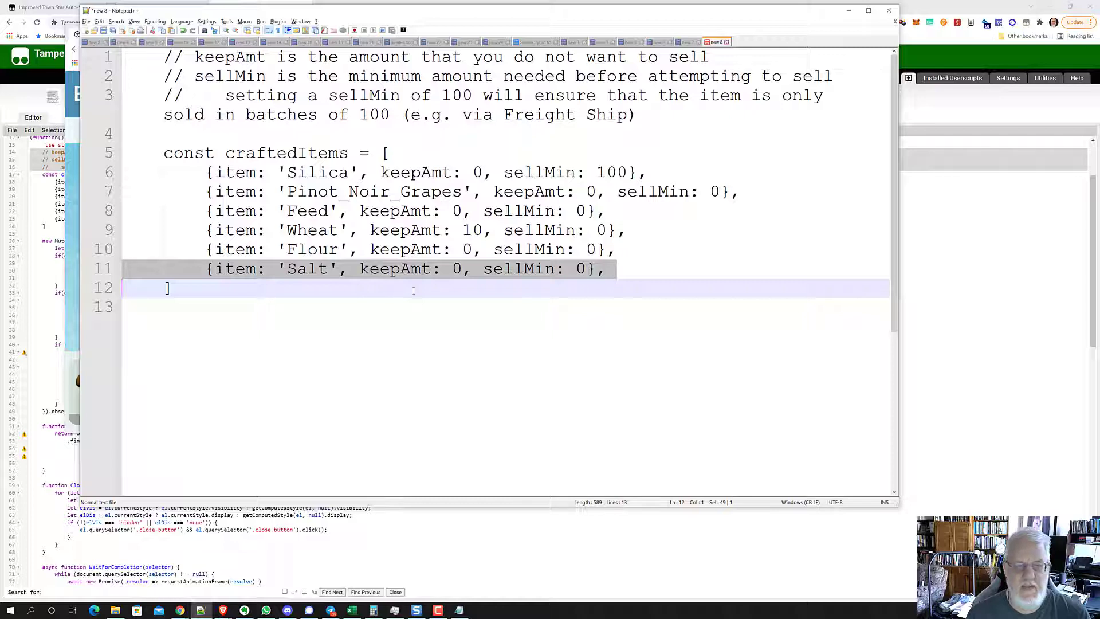
{"action": "key", "text": "Right"}
{"action": "key", "text": "ctrl+v"}
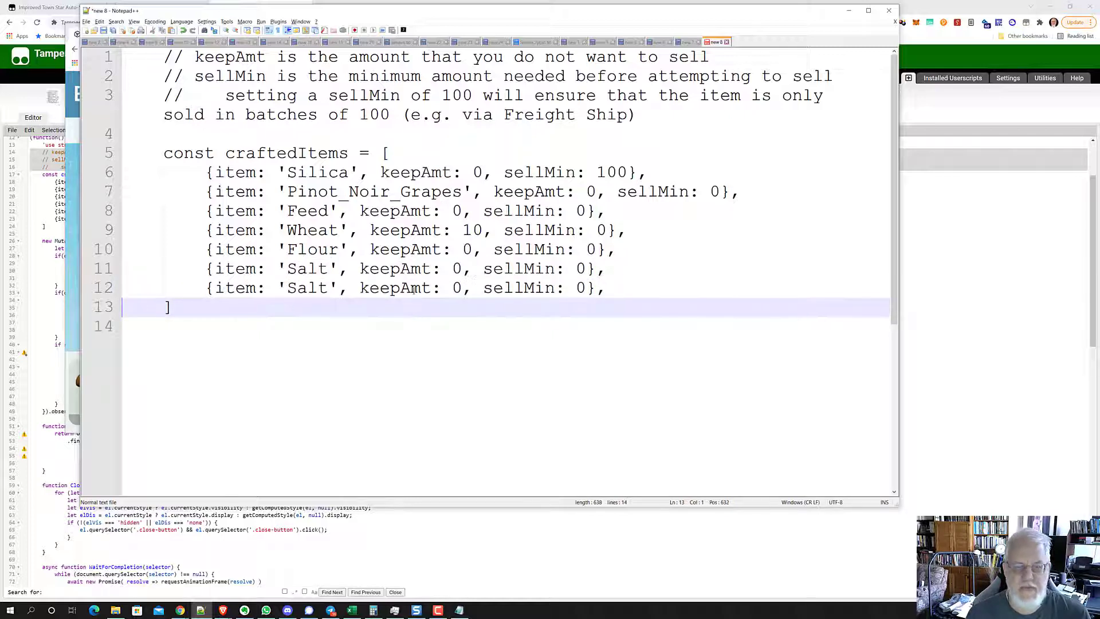
Step: Change the item name in the duplicated Salt entry to Cotton_Yarn
{"action": "left_click", "coordinate": [348, 291]}
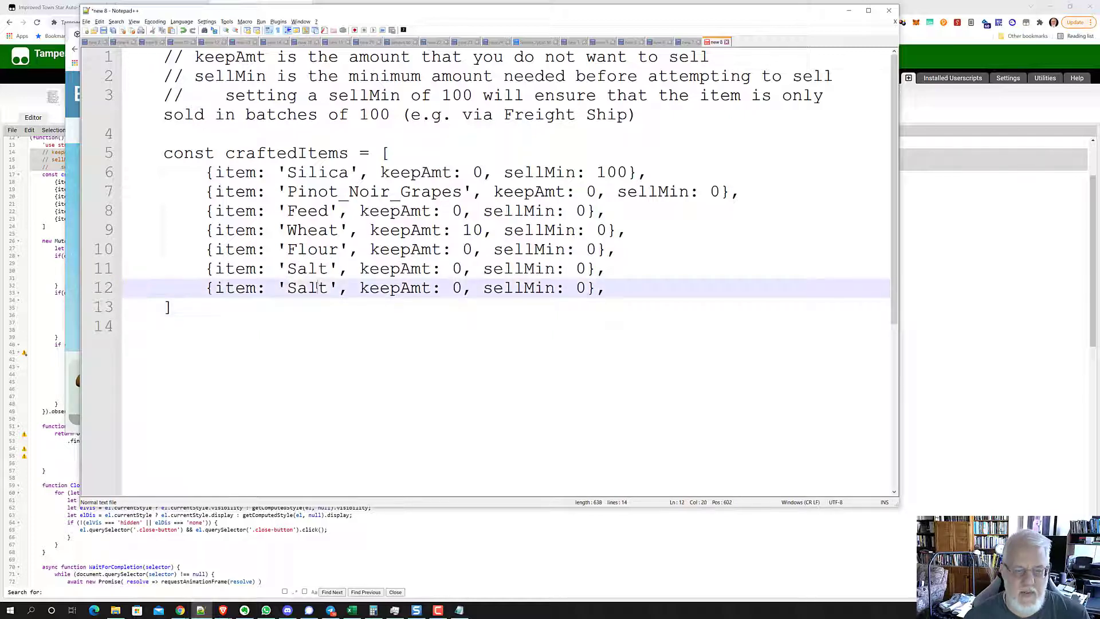
{"action": "double_click", "coordinate": [307, 288]}
{"action": "type", "text": "Cotton_Yarn"}
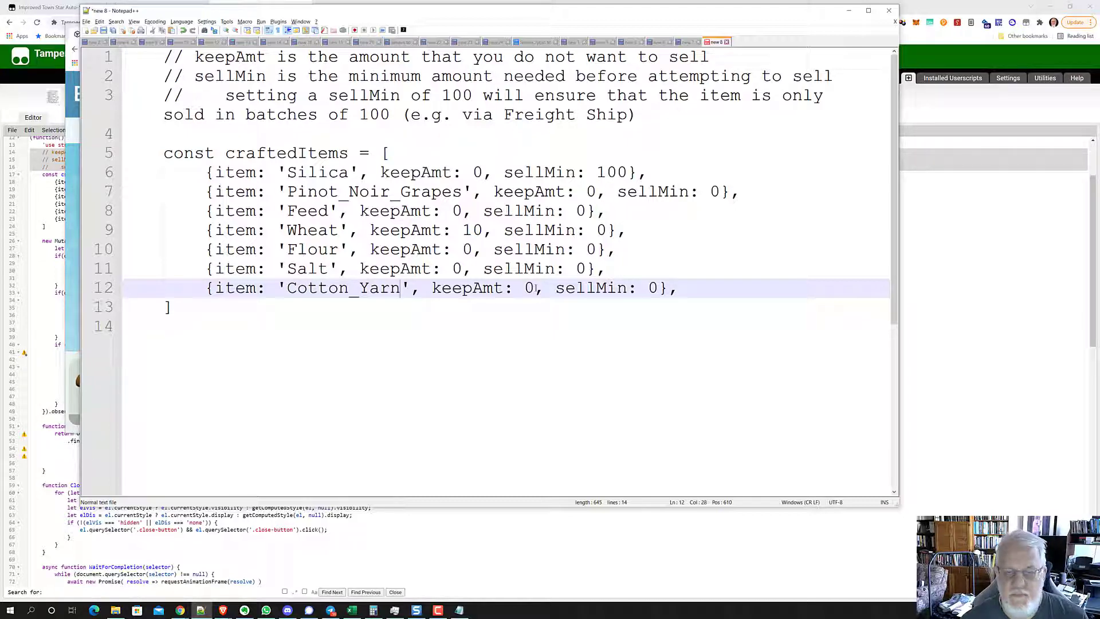
Step: Highlight the complete Feed entry to examine its closing brace and trailing comma
{"action": "left_click", "coordinate": [607, 211]}
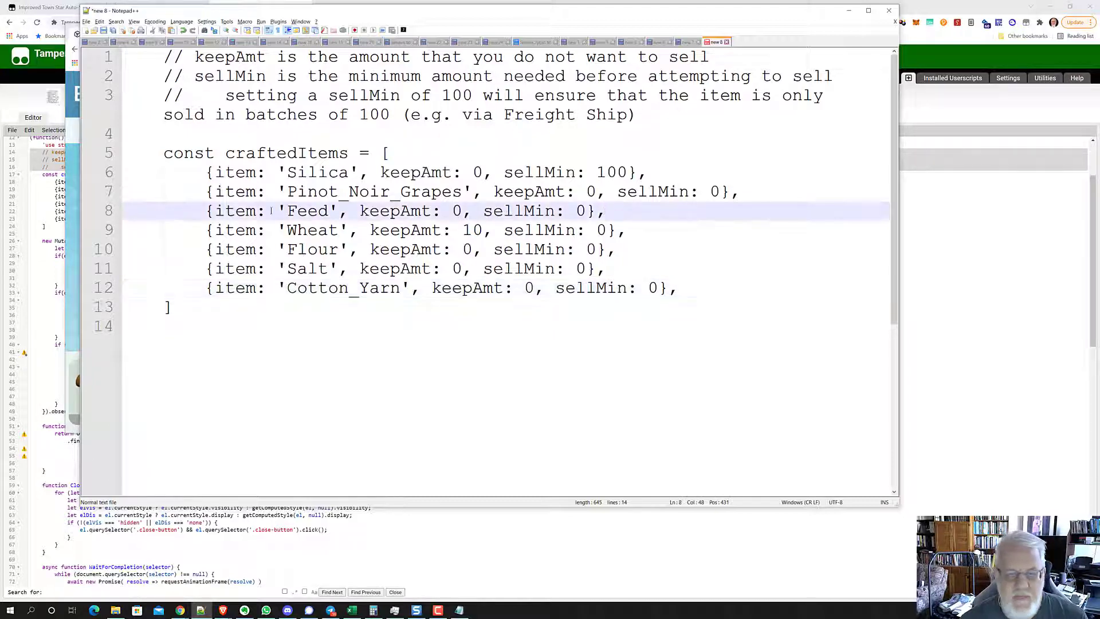
{"action": "left_click_drag", "start_coordinate": [208, 210], "coordinate": [610, 210]}
{"action": "left_click", "coordinate": [585, 211]}
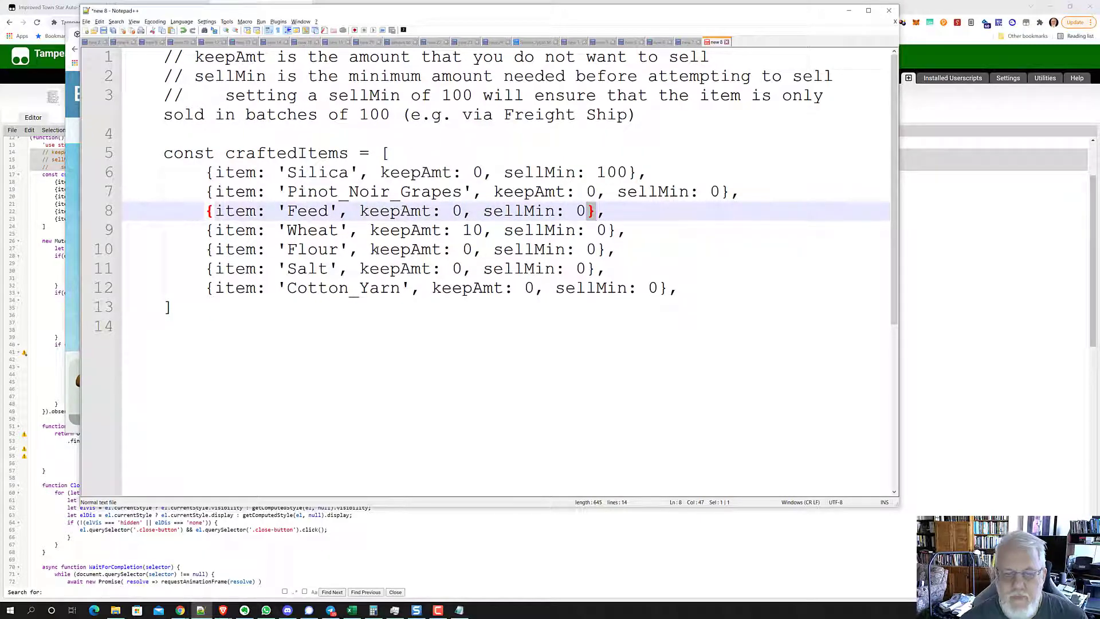
Step: Highlight the Flour entry's item name, keepAmt, sellMin and full line, plus the list's opening bracket, to examine the required punctuation
{"action": "left_click", "coordinate": [349, 251]}
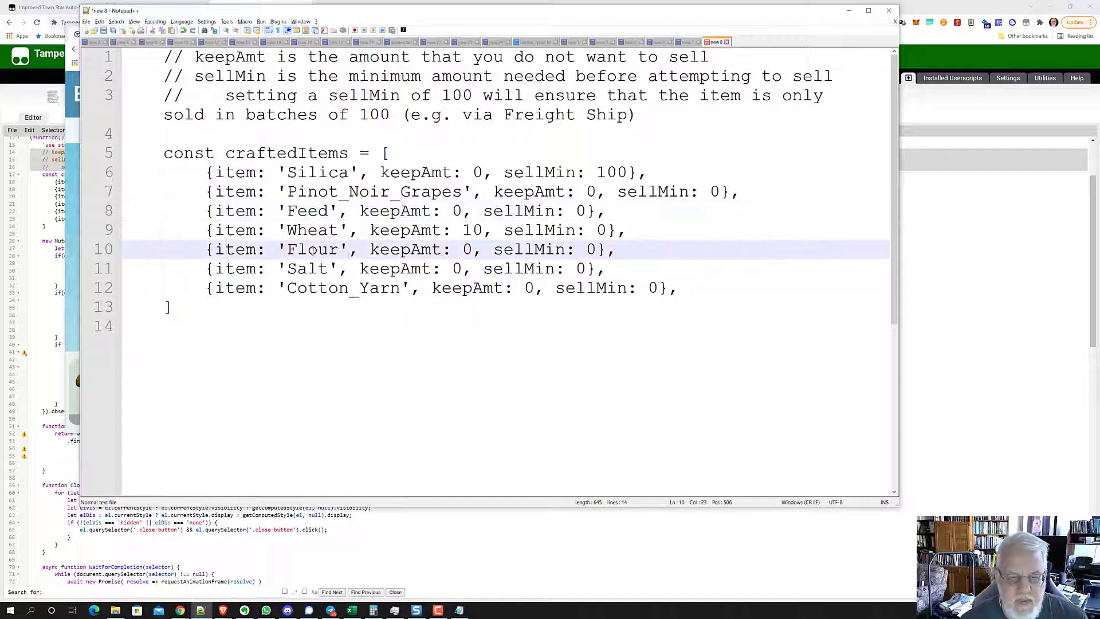
{"action": "key", "text": "Right"}
{"action": "key", "text": "Right"}
{"action": "key", "text": "Right"}
{"action": "key", "text": "Right"}
{"action": "key", "text": "Right"}
{"action": "key", "text": "Right"}
{"action": "key", "text": "Right"}
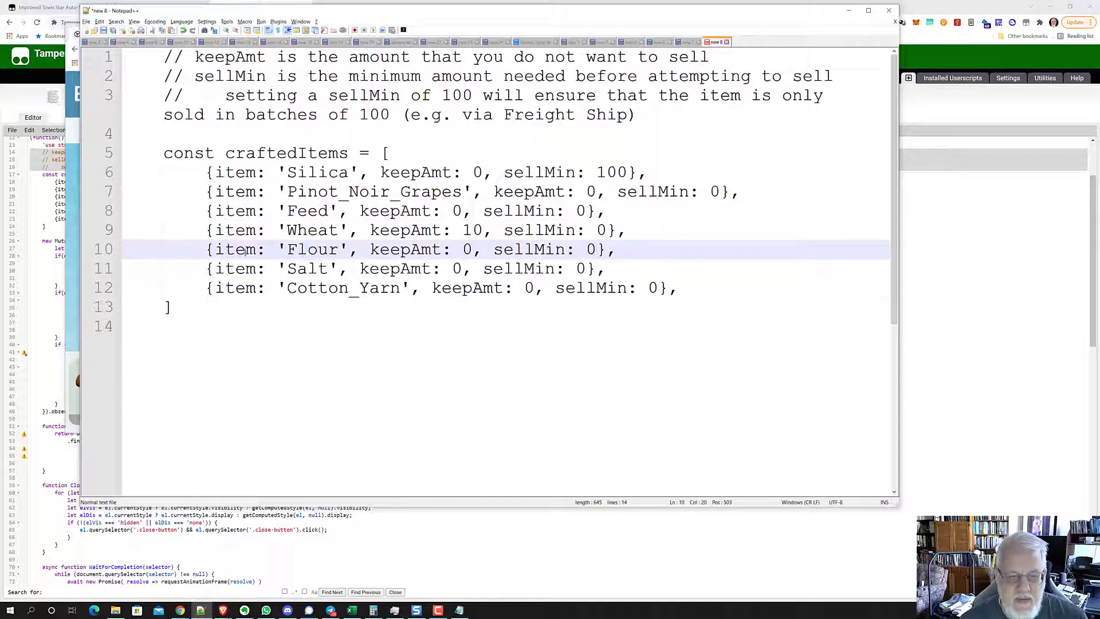
{"action": "double_click", "coordinate": [245, 250]}
{"action": "double_click", "coordinate": [312, 250]}
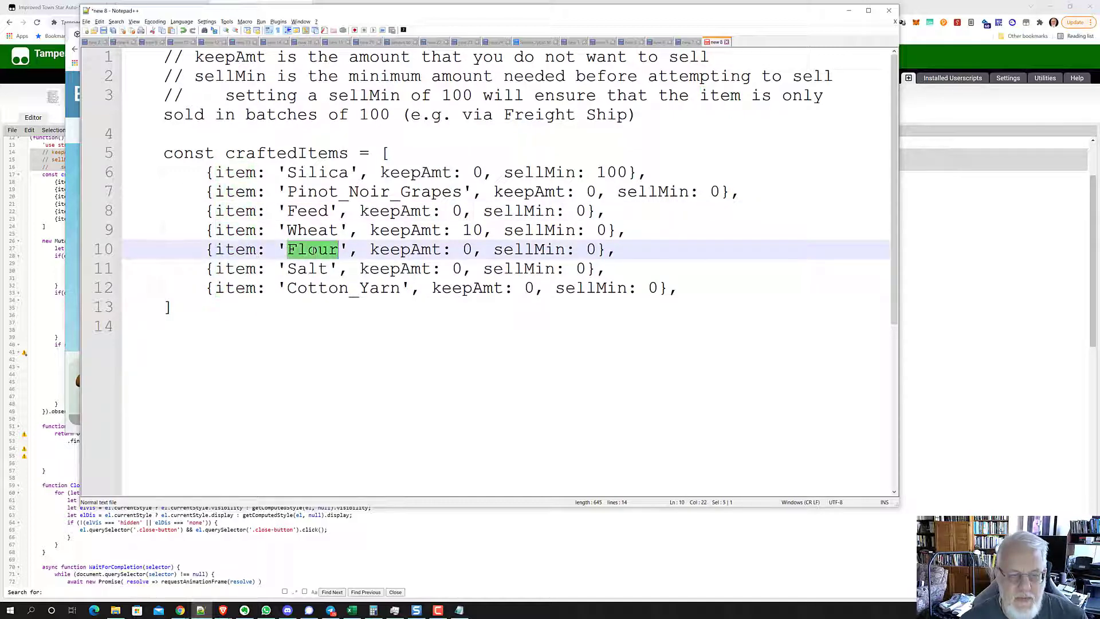
{"action": "double_click", "coordinate": [404, 251]}
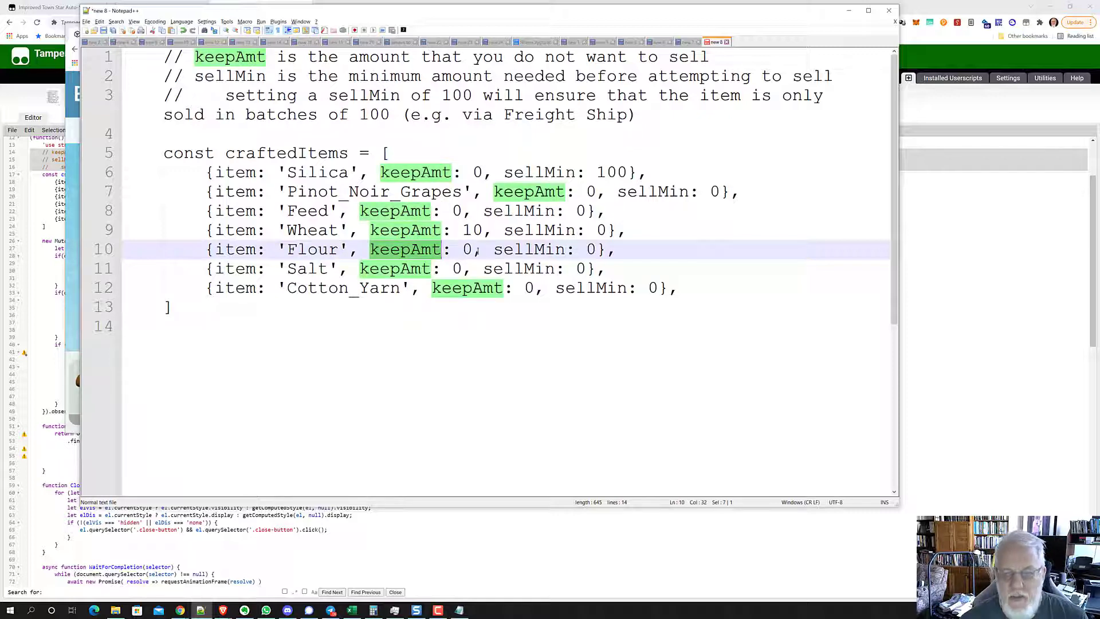
{"action": "double_click", "coordinate": [530, 251]}
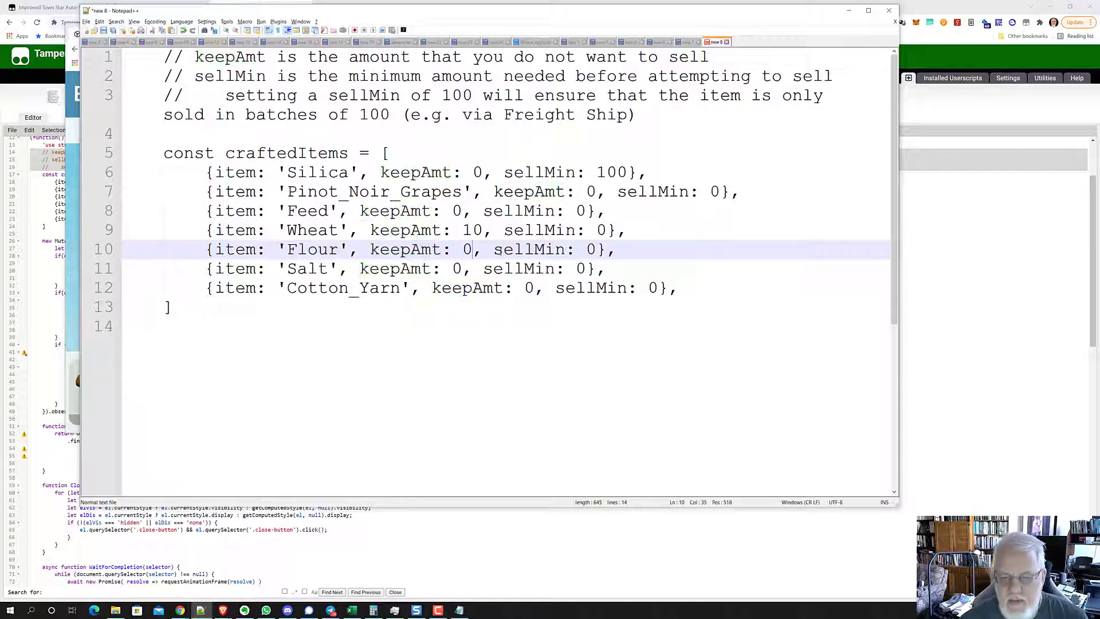
{"action": "left_click", "coordinate": [598, 250]}
{"action": "left_click_drag", "start_coordinate": [200, 251], "coordinate": [616, 250]}
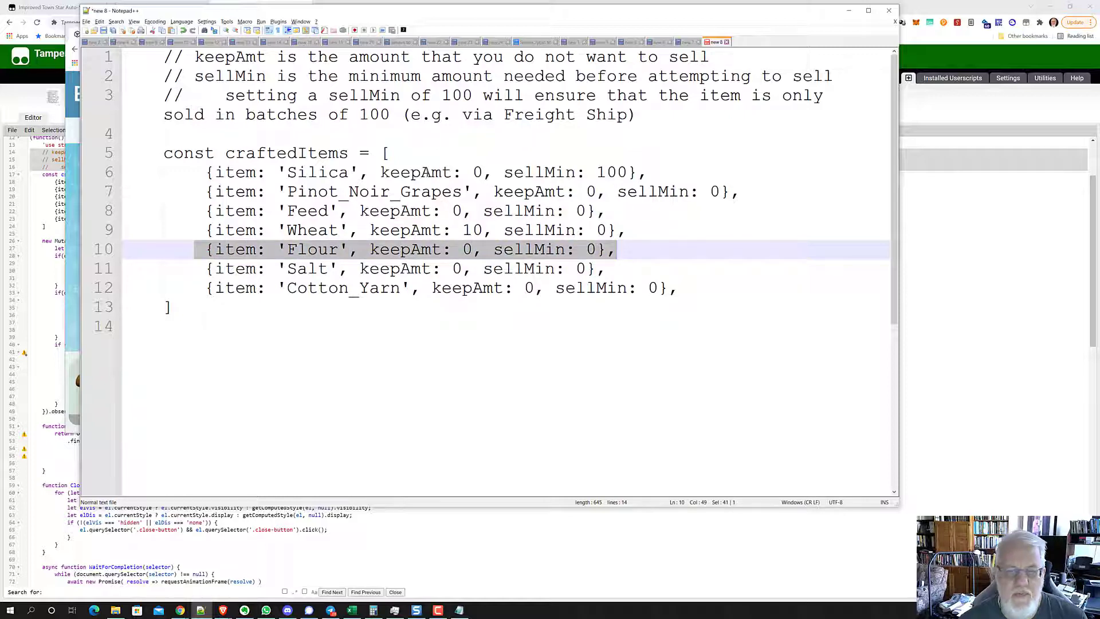
{"action": "left_click", "coordinate": [380, 154]}
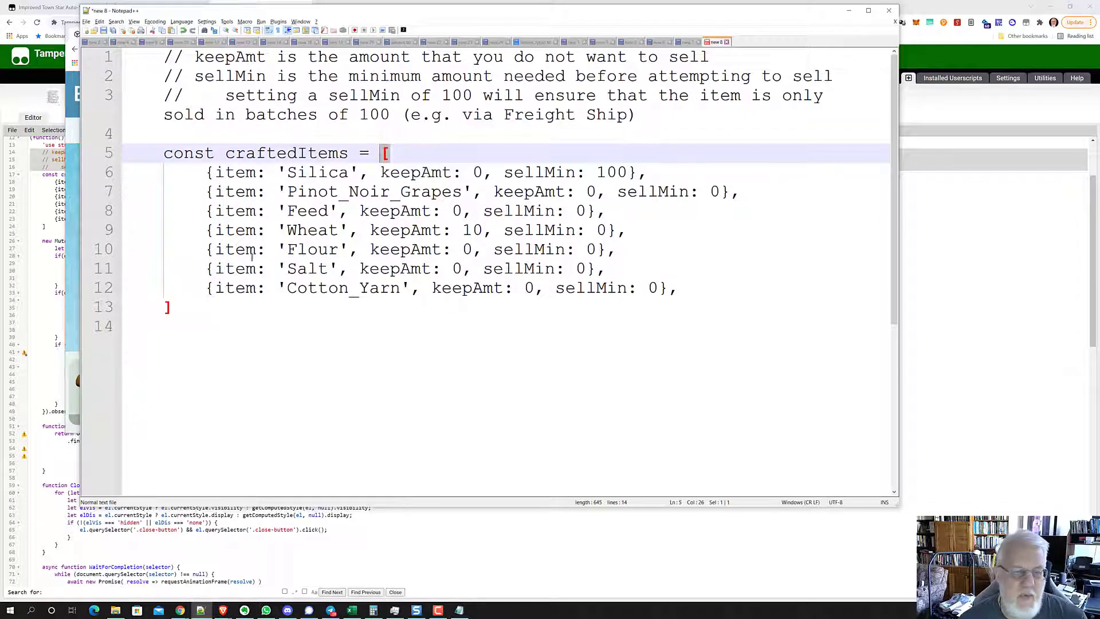
Step: Highlight the craftedItems list's closing bracket, plus the older script's sellTimer setting and its value 11, to examine them
{"action": "left_click", "coordinate": [175, 308]}
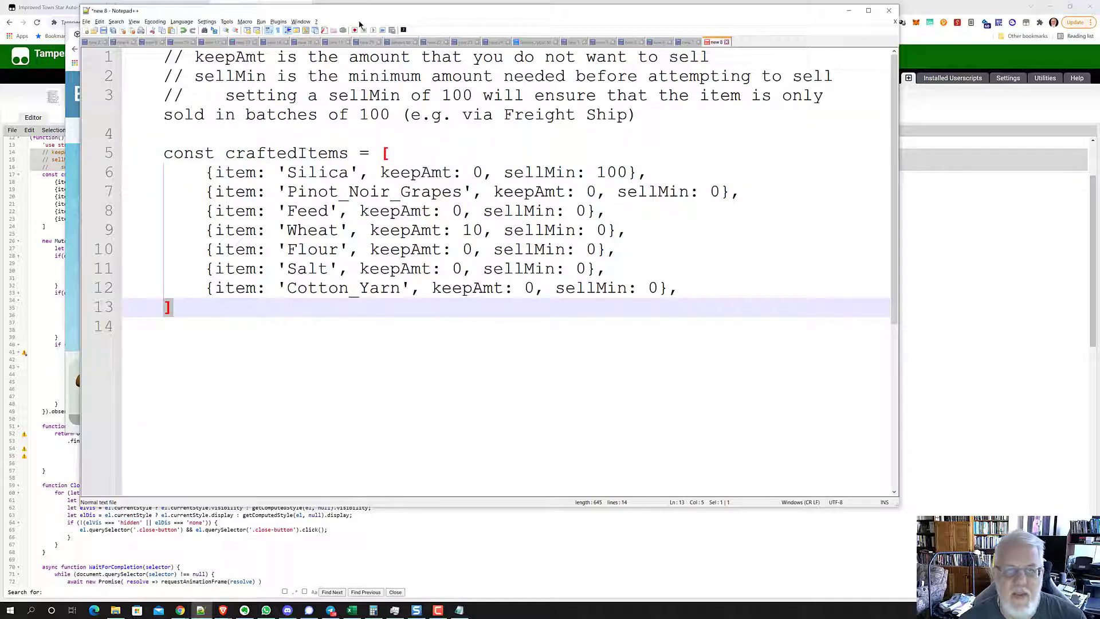
{"action": "left_click_drag", "start_coordinate": [381, 15], "coordinate": [432, 14]}
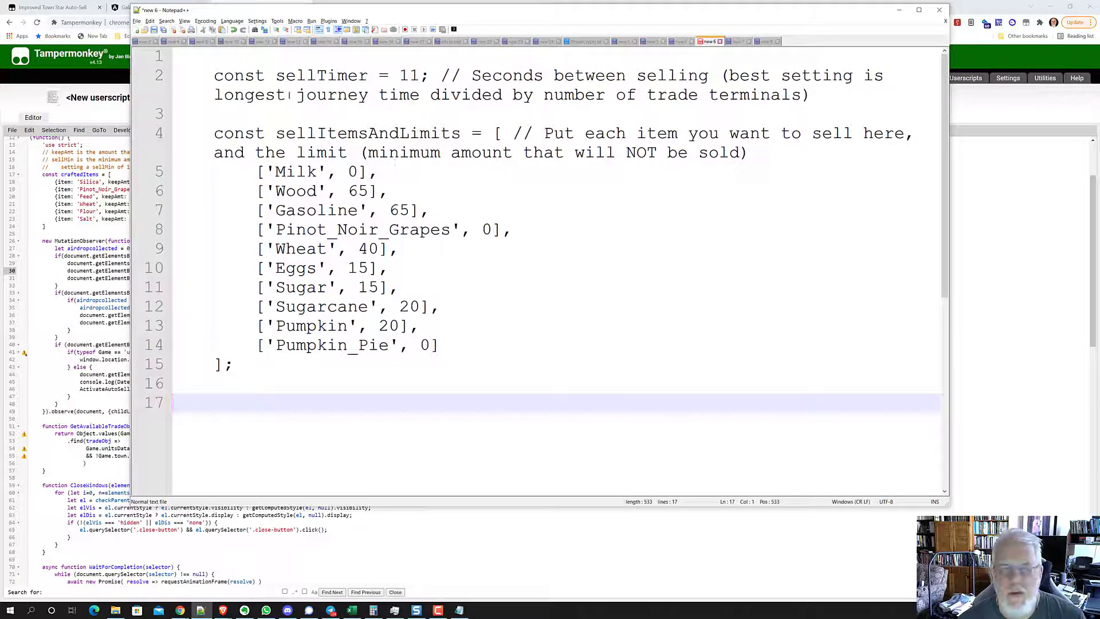
{"action": "left_click_drag", "start_coordinate": [212, 78], "coordinate": [427, 77]}
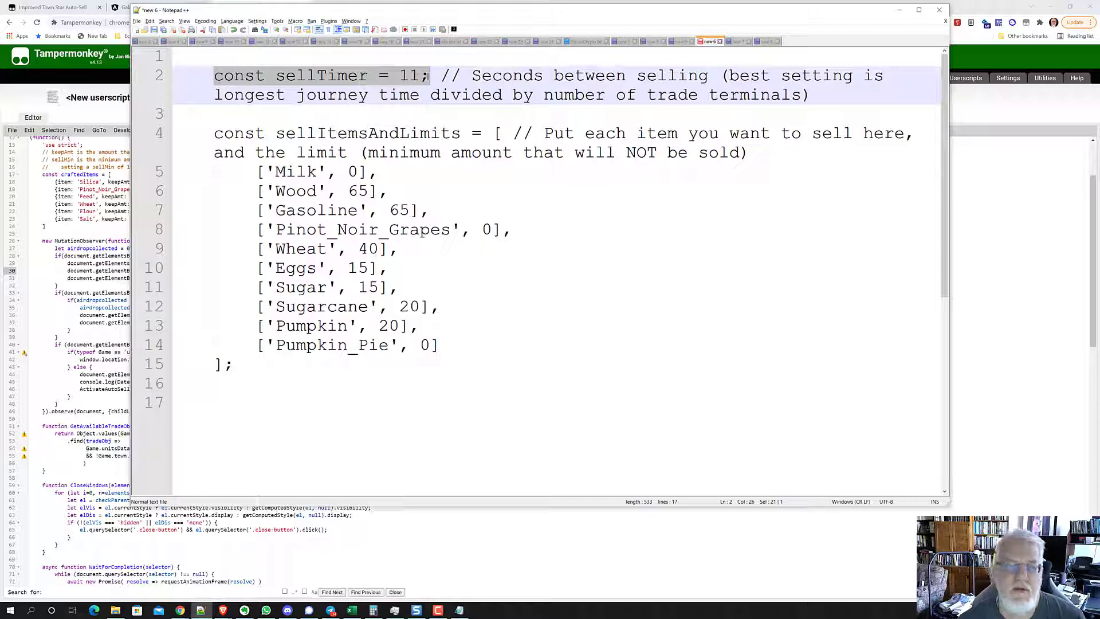
{"action": "left_click", "coordinate": [430, 75]}
{"action": "mouse_move", "coordinate": [400, 75]}
{"action": "left_mouse_down"}
{"action": "mouse_move", "coordinate": [420, 75]}
{"action": "mouse_move", "coordinate": [410, 75]}
{"action": "left_mouse_up"}
{"action": "left_click", "coordinate": [399, 75]}
{"action": "double_click", "coordinate": [405, 76]}
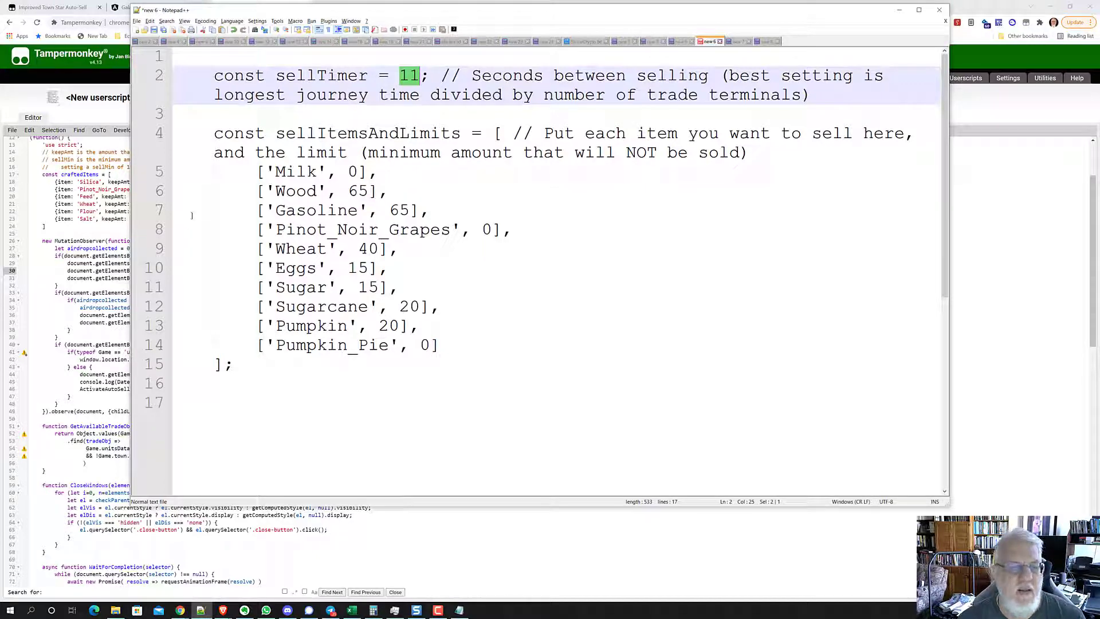
Step: Switch to the new userscript in Tampermonkey and look through its full code, highlighting the craftedItems block near the start
{"action": "left_click", "coordinate": [121, 218]}
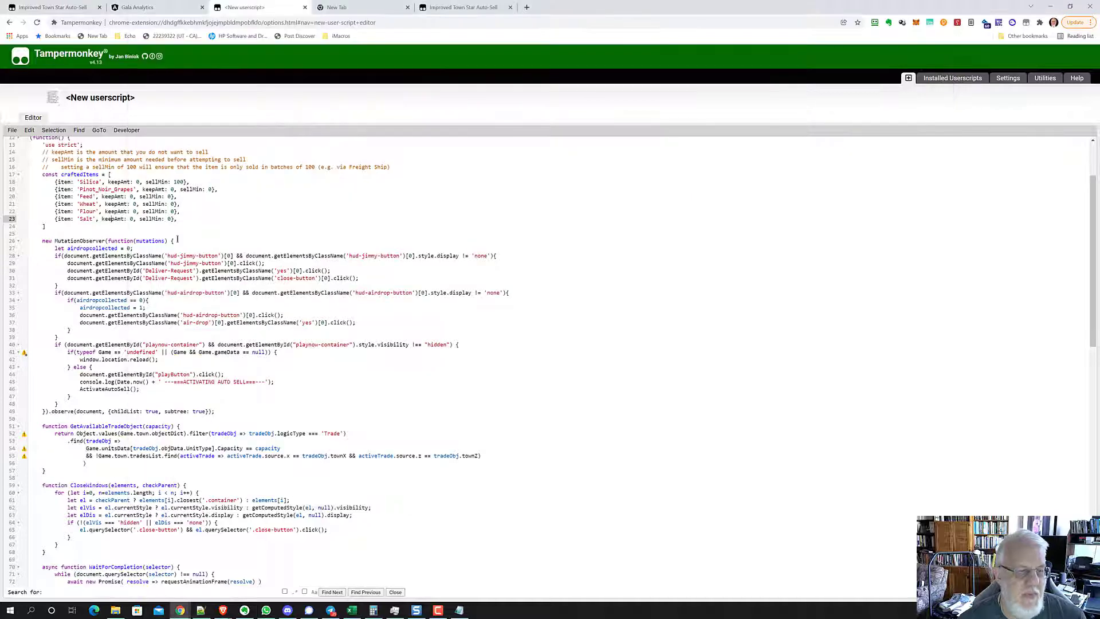
{"action": "scroll", "coordinate": [74, 187], "scroll_direction": "up", "scroll_amount": 3}
{"action": "left_click", "coordinate": [187, 281]}
{"action": "left_click_drag", "start_coordinate": [196, 307], "coordinate": [35, 261]}
{"action": "scroll", "coordinate": [206, 284], "scroll_direction": "down", "scroll_amount": 7}
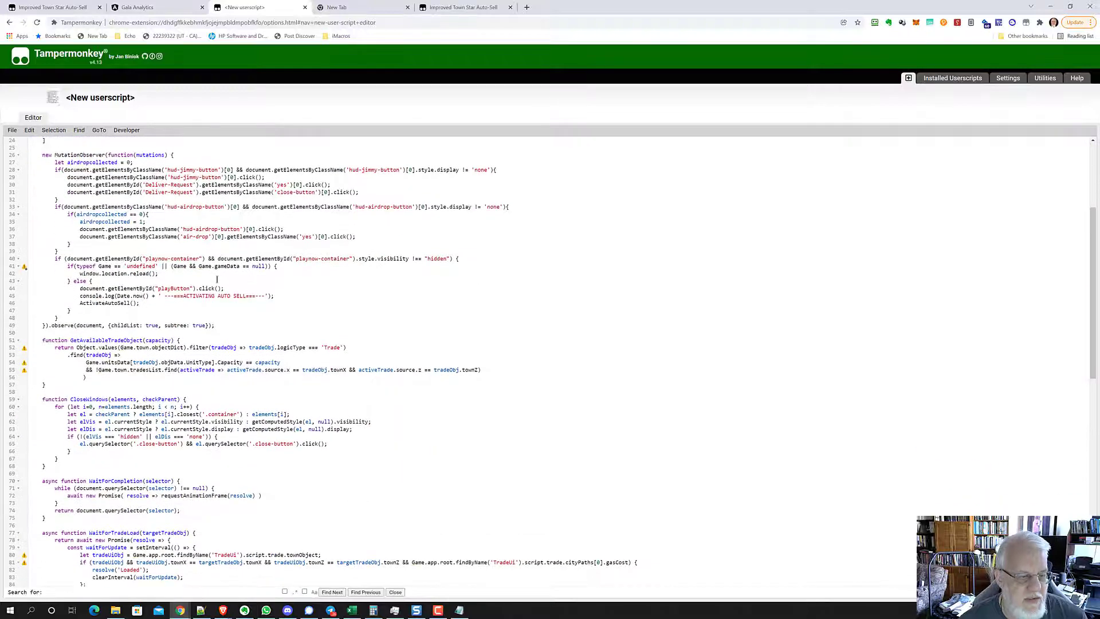
{"action": "scroll", "coordinate": [218, 281], "scroll_direction": "down", "scroll_amount": 5}
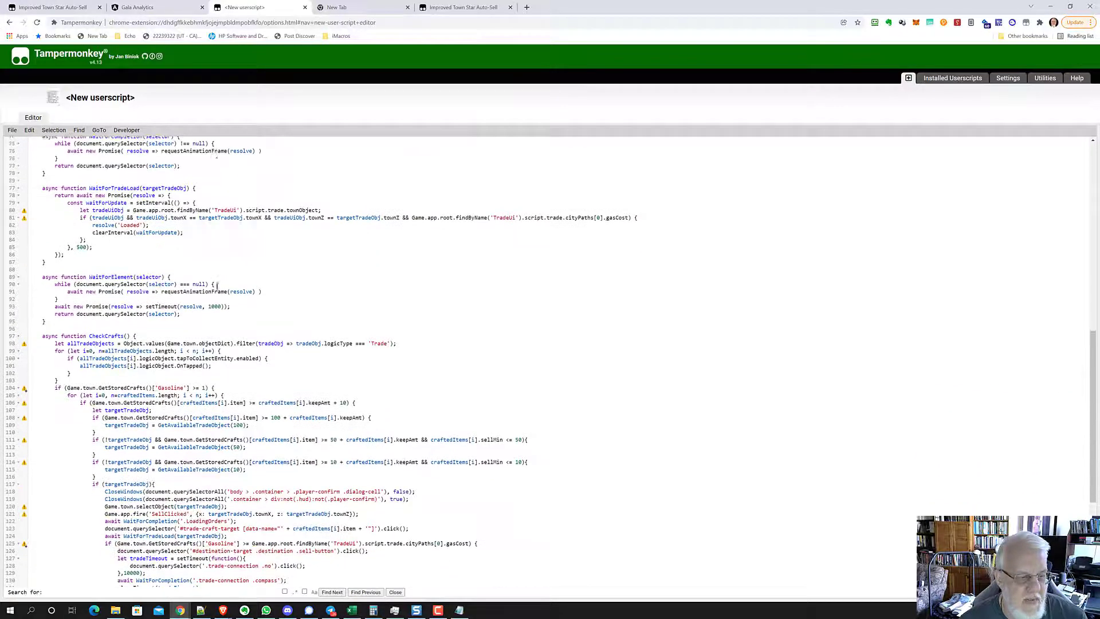
{"action": "scroll", "coordinate": [235, 299], "scroll_direction": "down", "scroll_amount": 3}
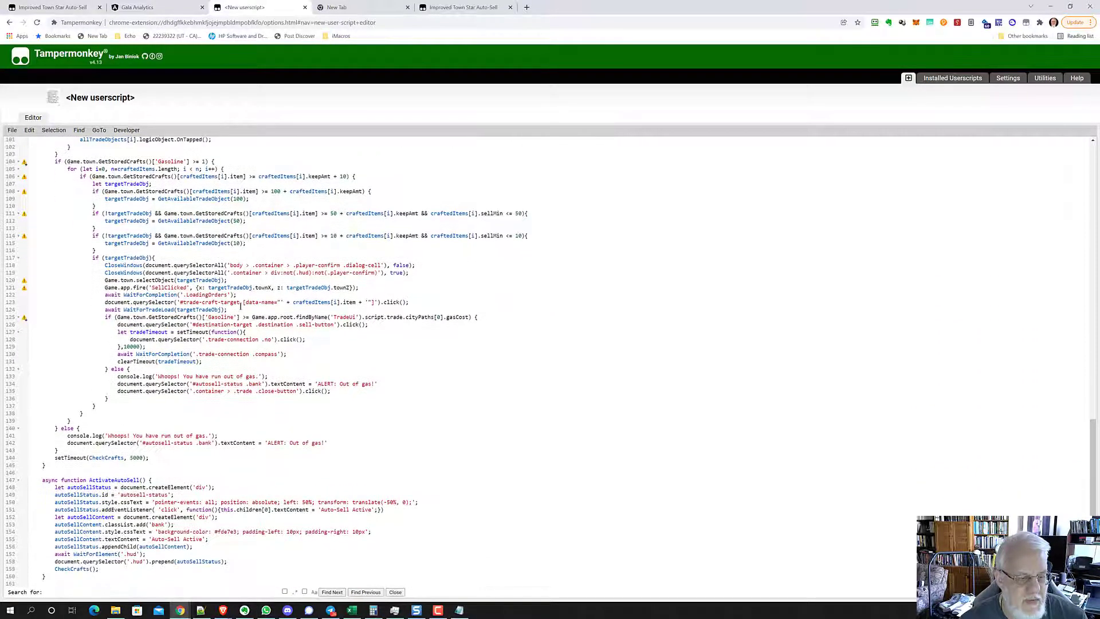
{"action": "scroll", "coordinate": [241, 307], "scroll_direction": "up", "scroll_amount": 14}
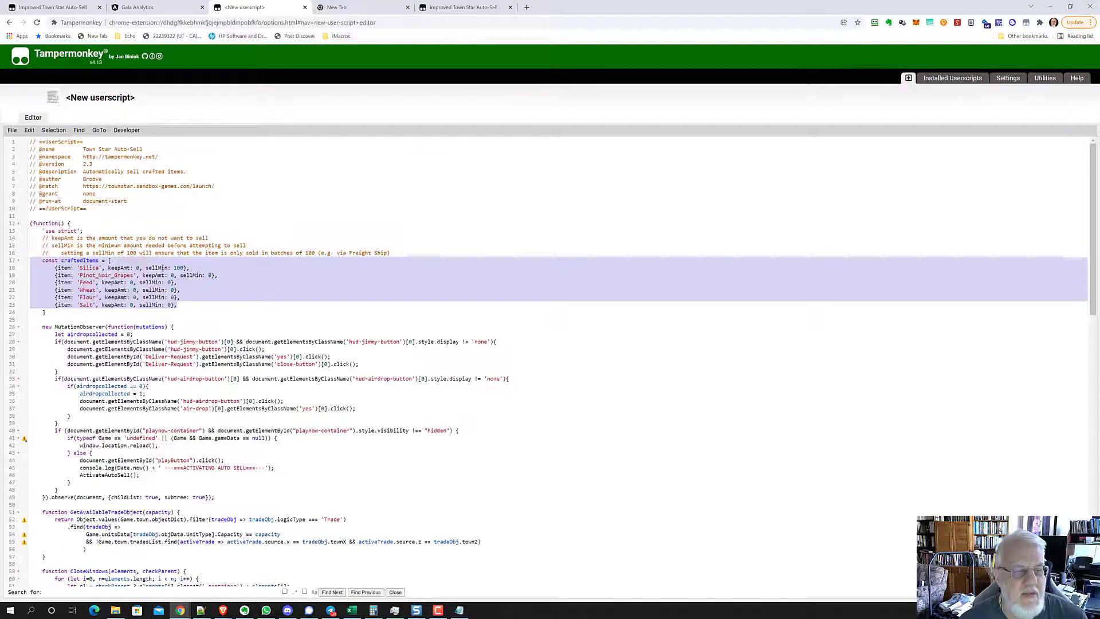
{"action": "key", "text": "Left"}
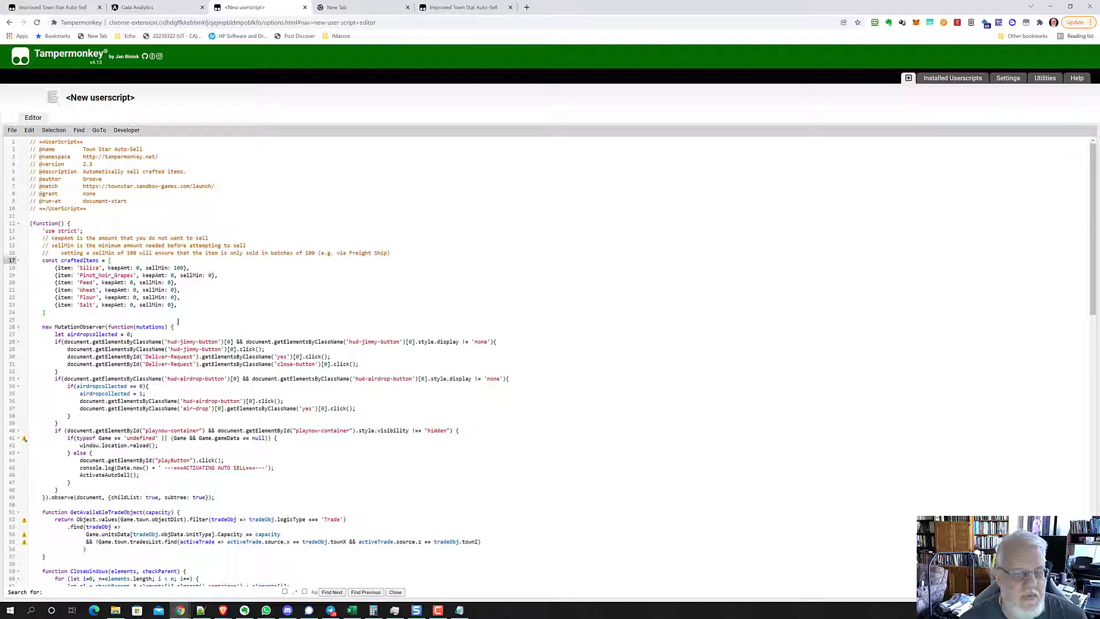
{"action": "left_click_drag", "start_coordinate": [173, 322], "coordinate": [34, 224]}
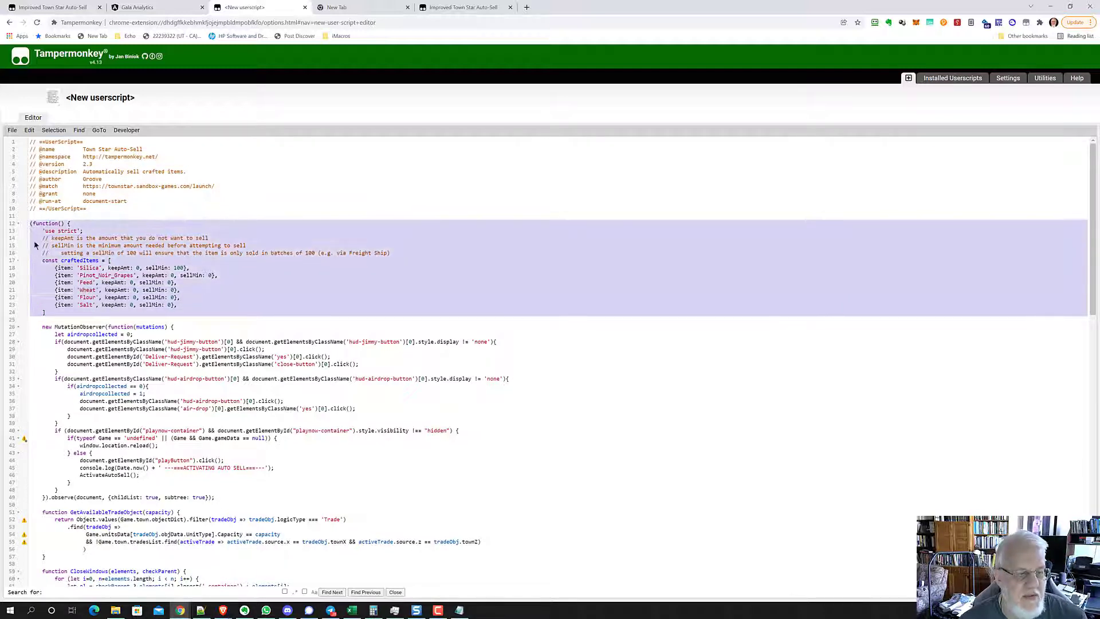
{"action": "left_click", "coordinate": [218, 275]}
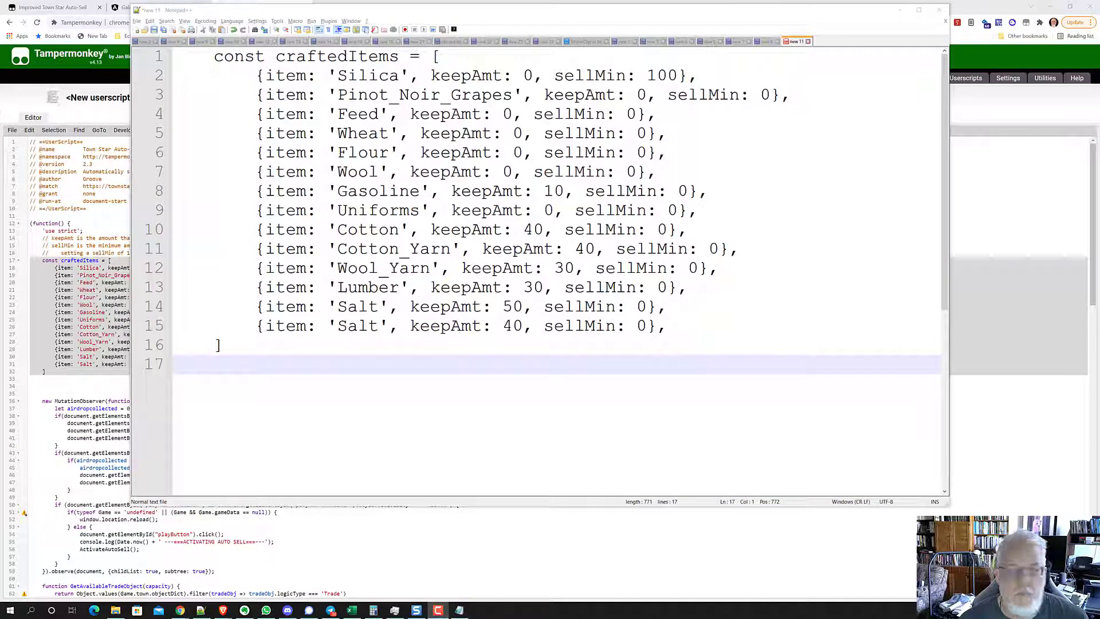
Step: Compare the longer craftedItems list in Notepad++ with the Tampermonkey script, highlighting the keepAmt of Lumber and the first Salt entry
{"action": "left_click", "coordinate": [358, 171]}
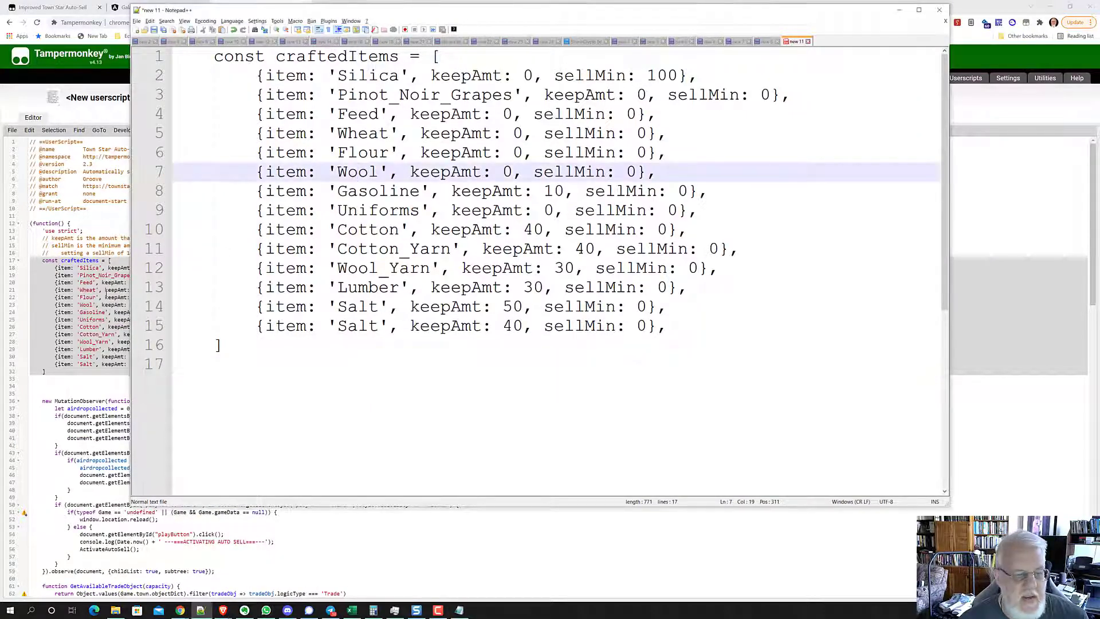
{"action": "key", "text": "alt+Tab"}
{"action": "left_click", "coordinate": [117, 290]}
{"action": "left_click_drag", "start_coordinate": [45, 372], "coordinate": [78, 269]}
{"action": "key", "text": "alt+Tab"}
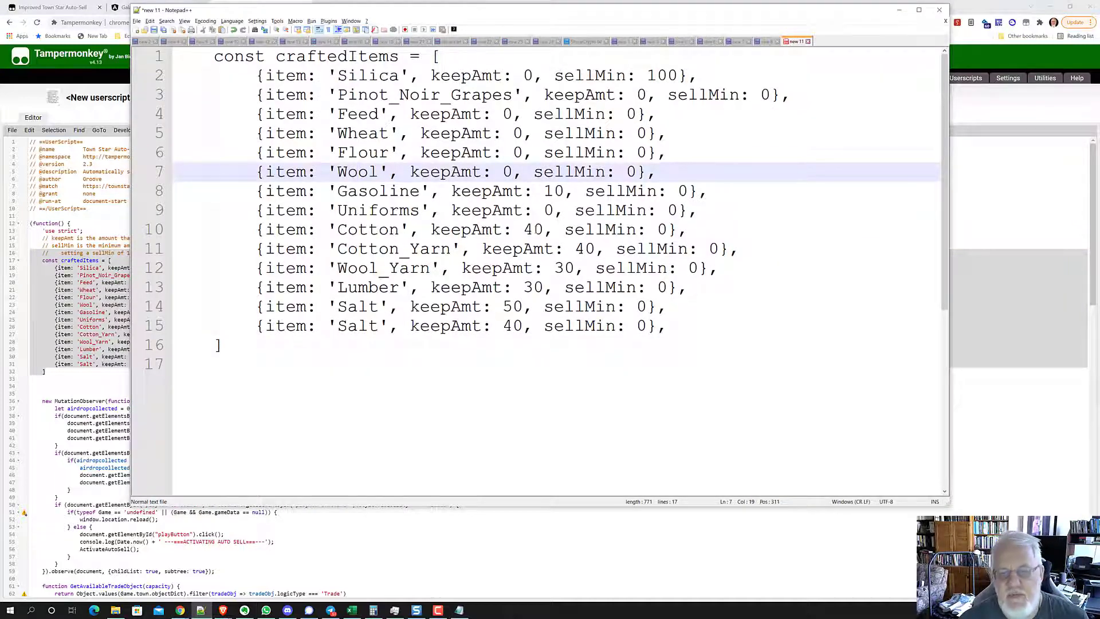
{"action": "double_click", "coordinate": [530, 290]}
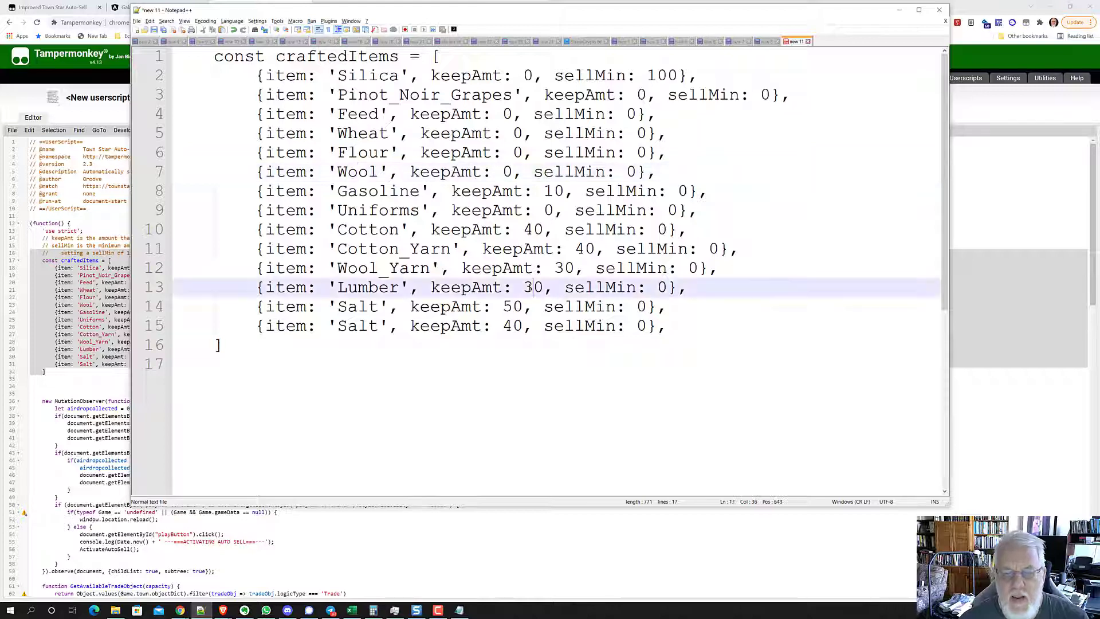
{"action": "double_click", "coordinate": [512, 308]}
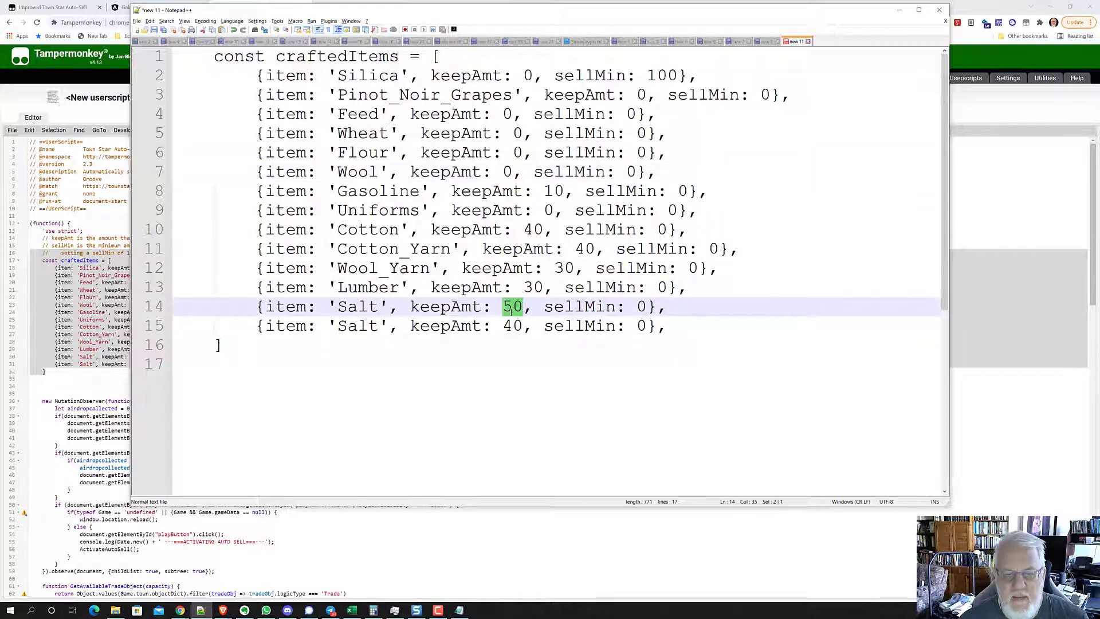
Step: Delete the duplicate Salt entry with keepAmt 40 from the end of the Notepad++ list
{"action": "left_click", "coordinate": [480, 326]}
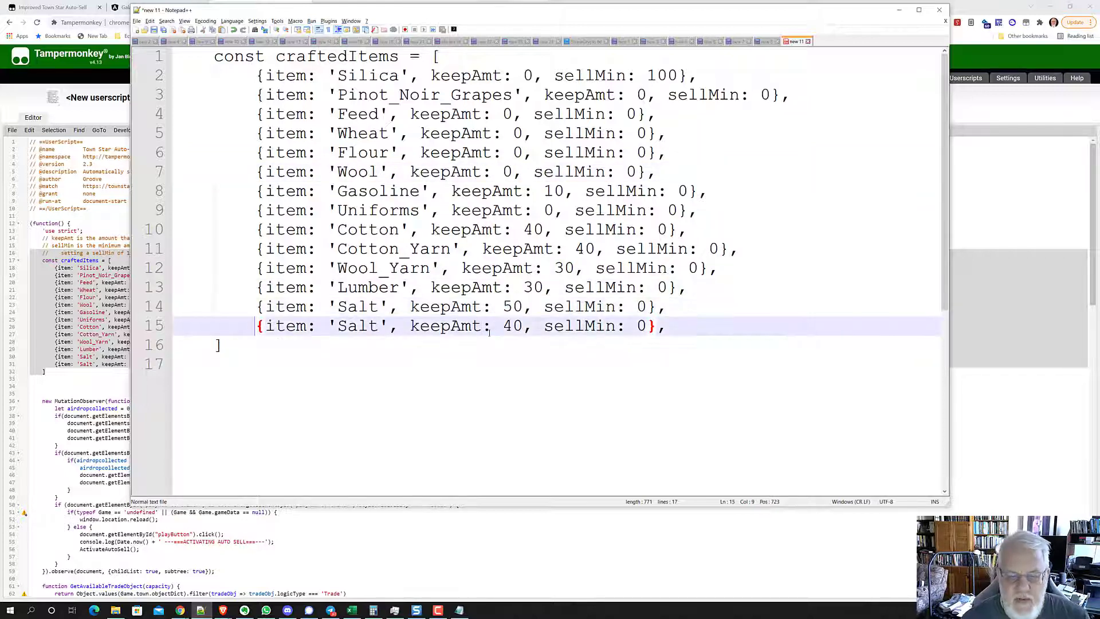
{"action": "key", "text": "Home"}
{"action": "key", "text": "Home"}
{"action": "key", "text": "shift+End"}
{"action": "key", "text": "Delete"}
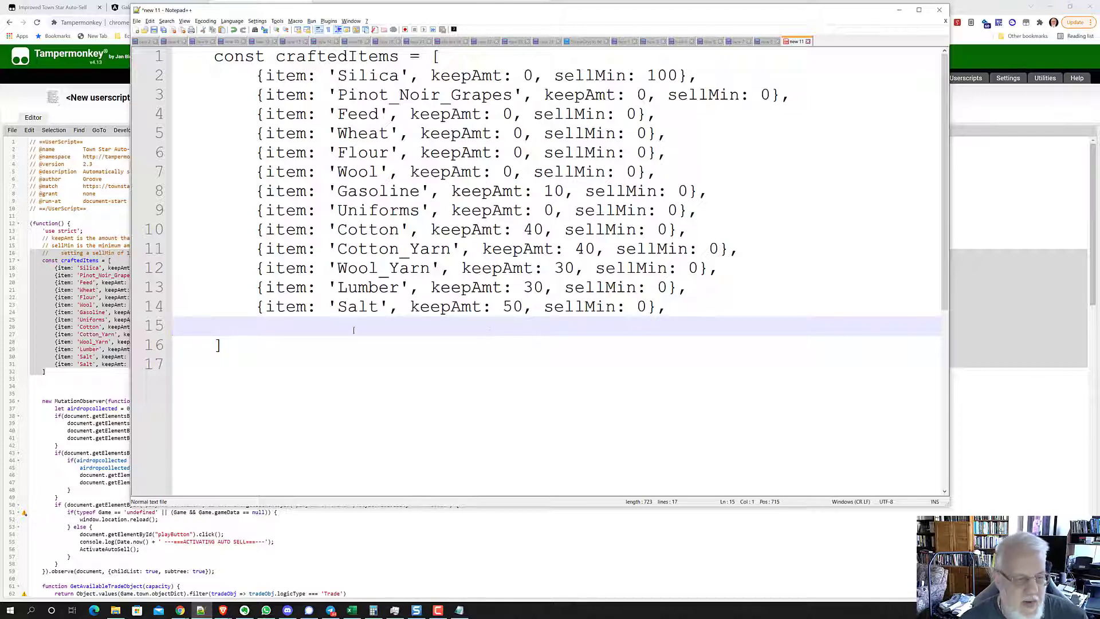
Step: Switch to Tampermonkey and delete the duplicate Salt entry with keepAmt 40 from the script's craftedItems list
{"action": "key", "text": "alt+Tab"}
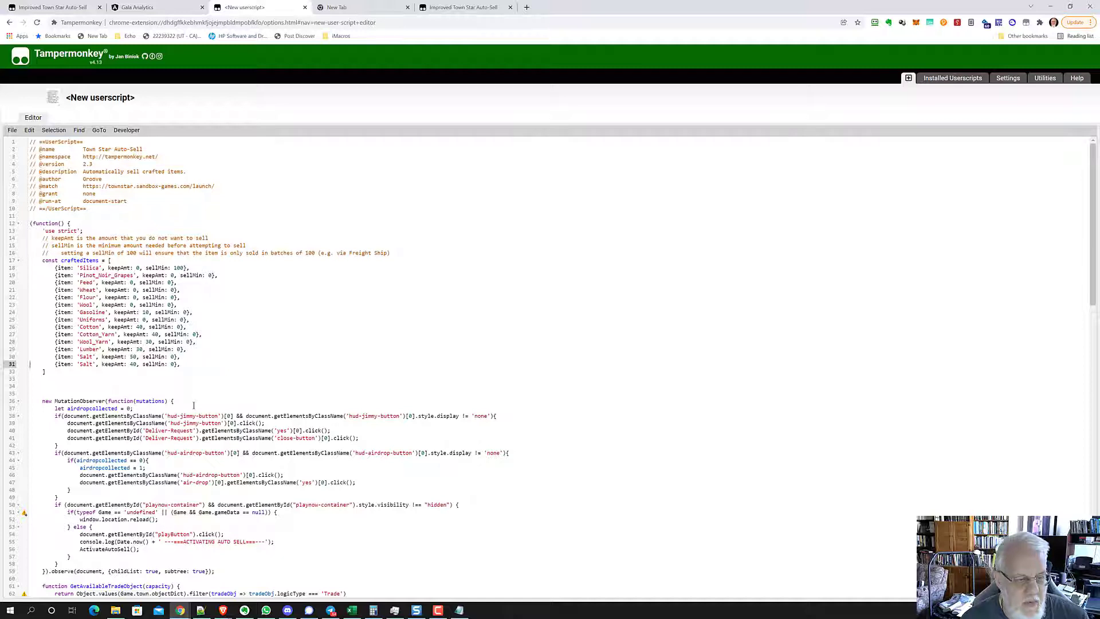
{"action": "key", "text": "shift+Up"}
{"action": "key", "text": "Delete"}
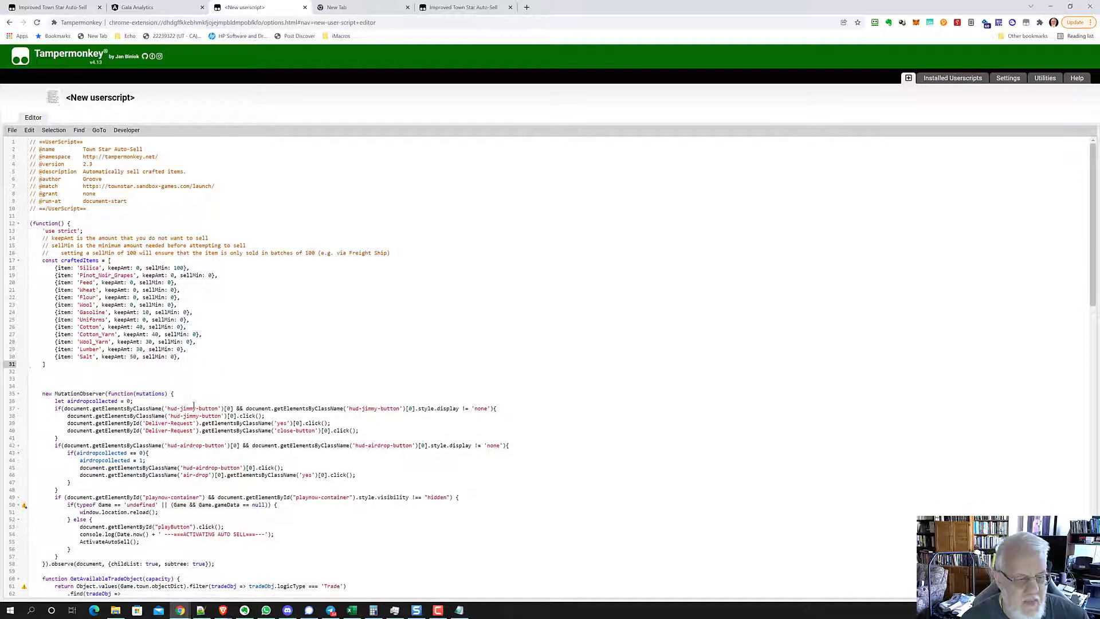
Step: Back in Notepad++, set the Wool entry's keepAmt to 5
{"action": "key", "text": "alt+Tab"}
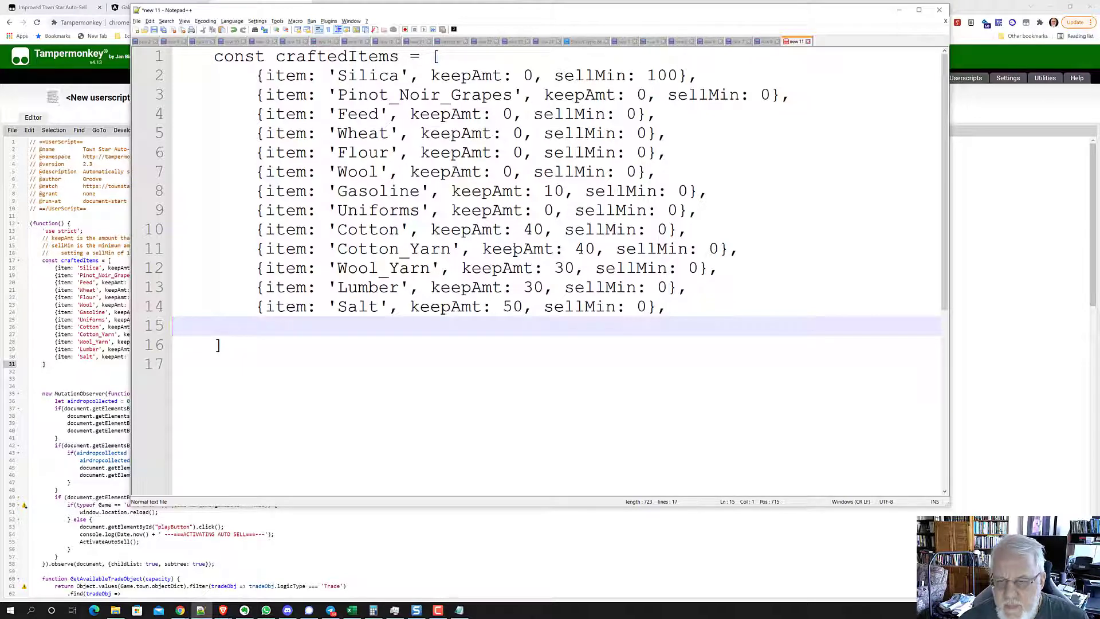
{"action": "left_click", "coordinate": [504, 172]}
{"action": "type", "text": "5"}
{"action": "key", "text": "Delete"}
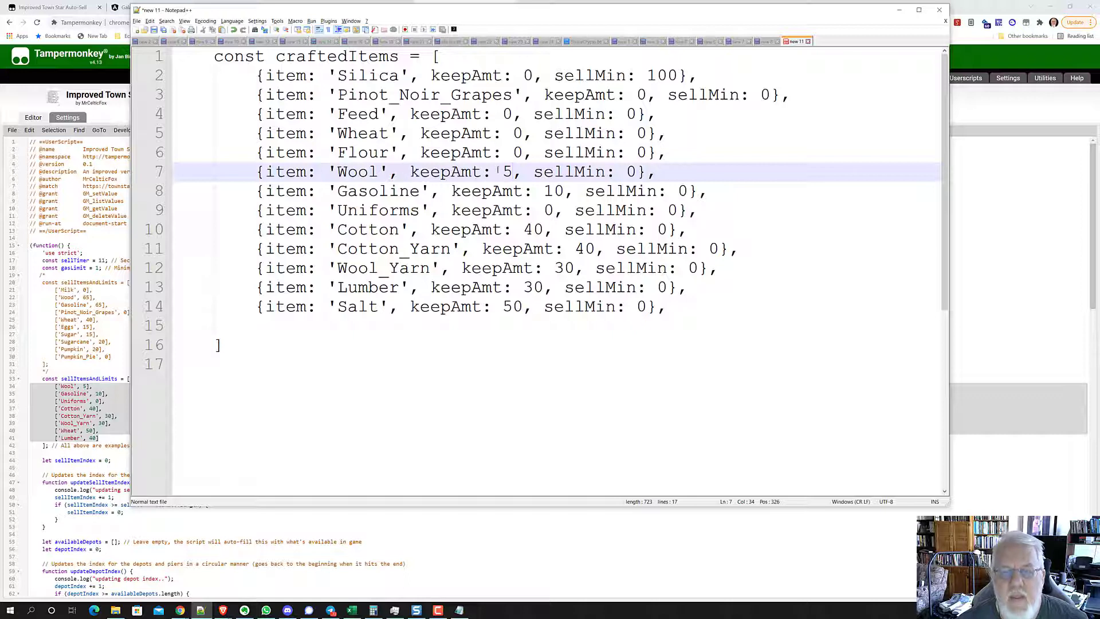
Step: Highlight the Wool entry's item name, its keepAmt value and the keepAmt keyword to examine how they work together
{"action": "double_click", "coordinate": [368, 172]}
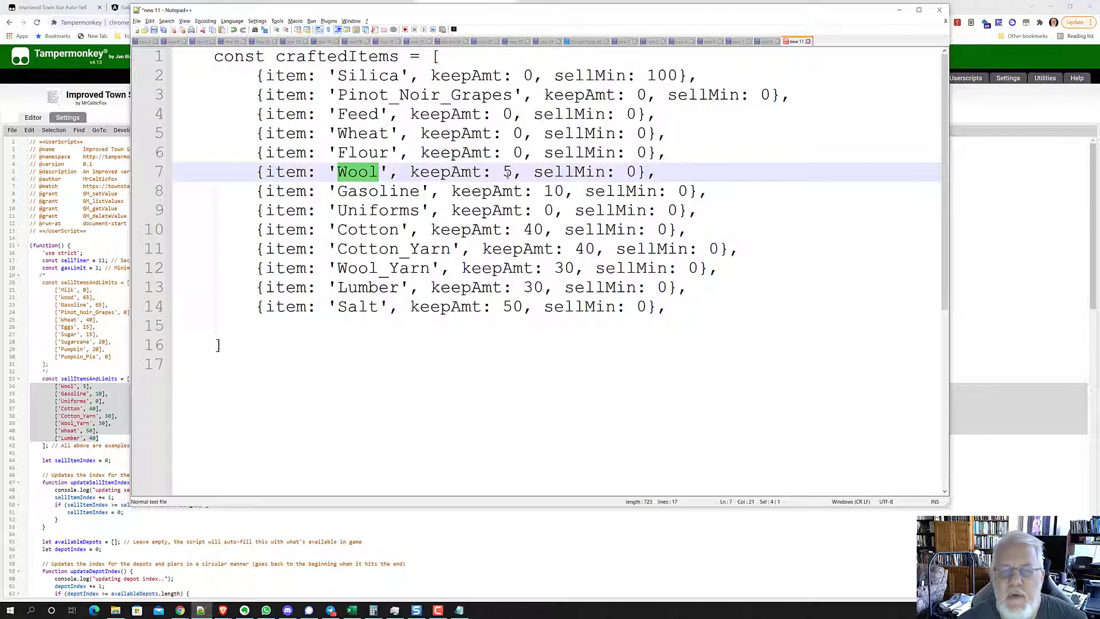
{"action": "double_click", "coordinate": [508, 172]}
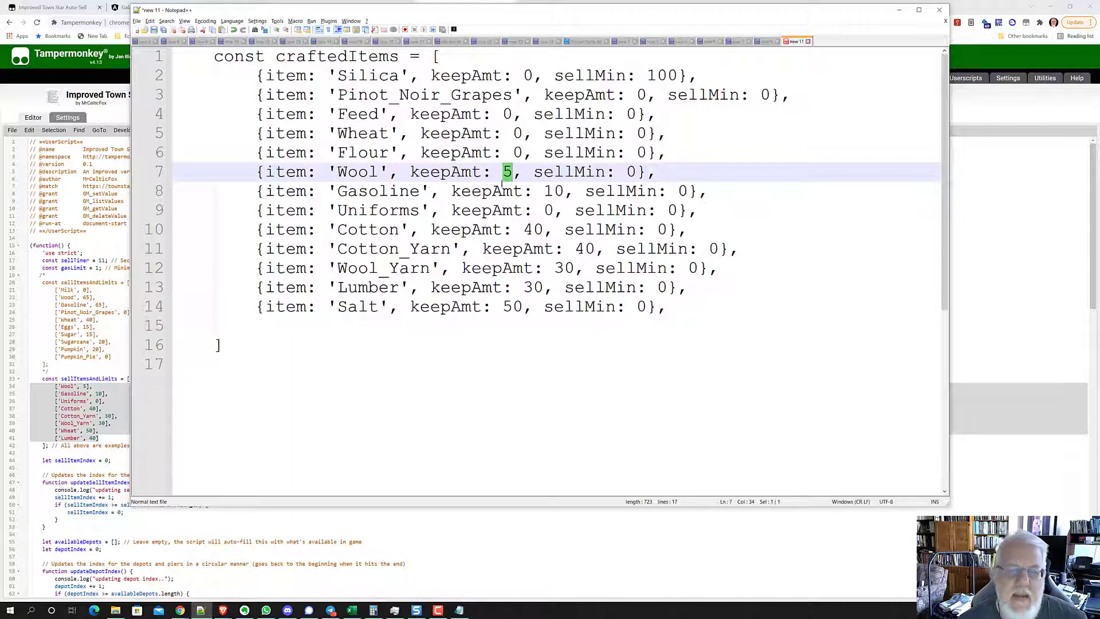
{"action": "double_click", "coordinate": [437, 174]}
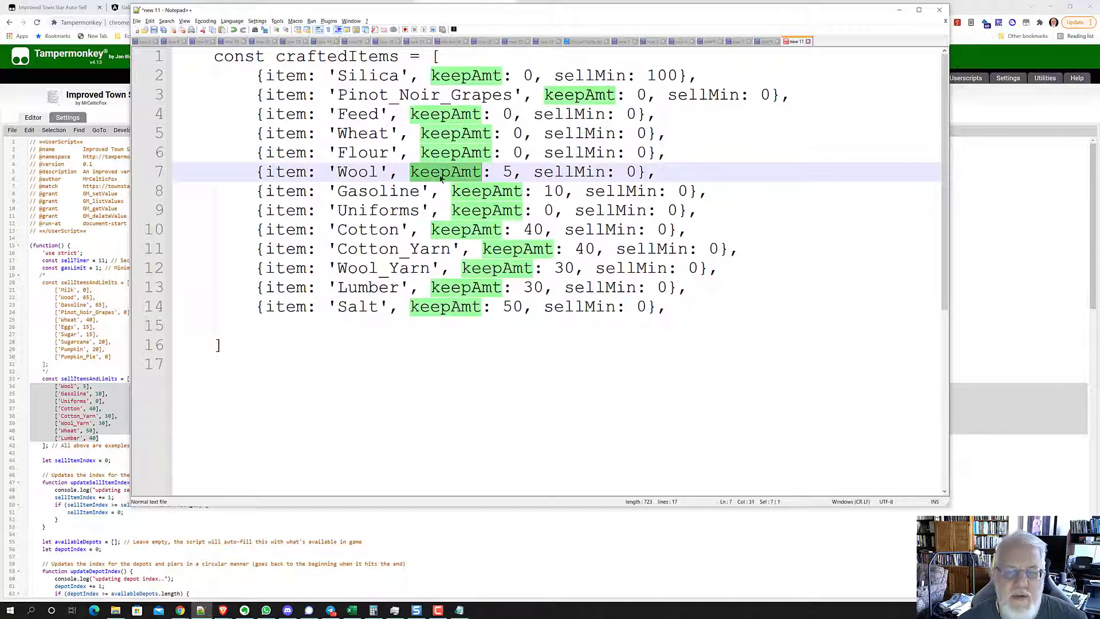
{"action": "left_click", "coordinate": [504, 172]}
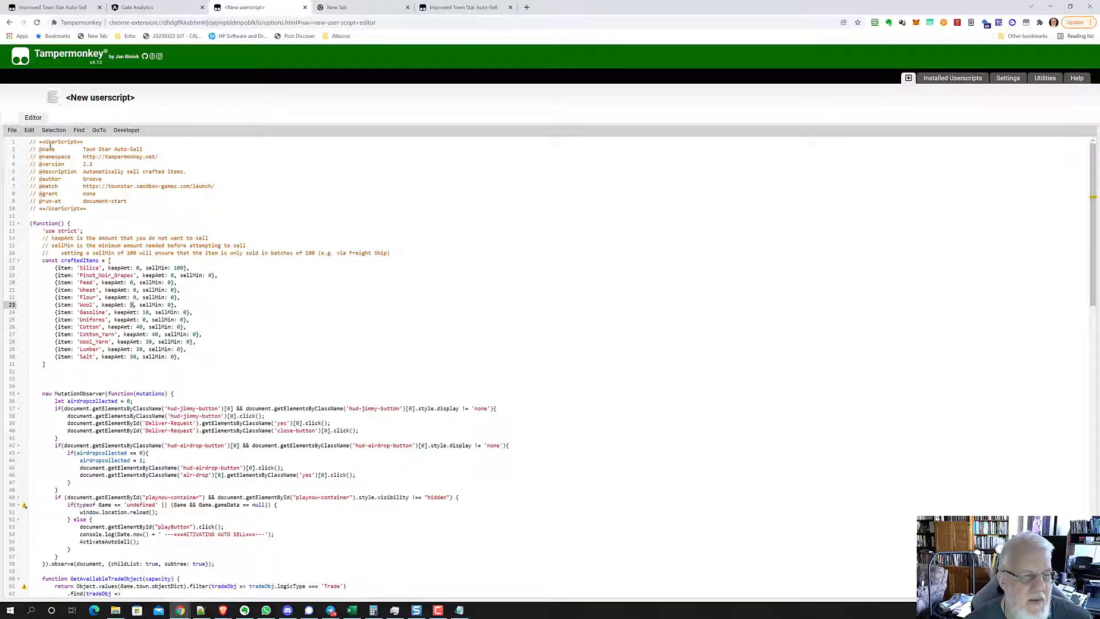
{"action": "left_click", "coordinate": [159, 152]}
{"action": "type", "text": "2."}
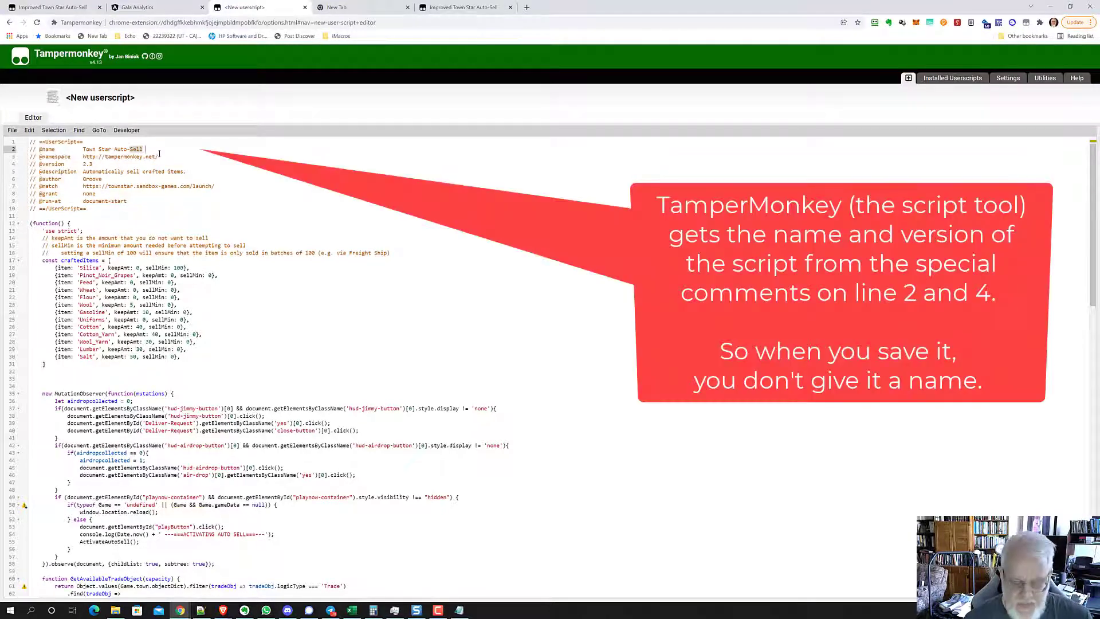
{"action": "type", "text": "2"}
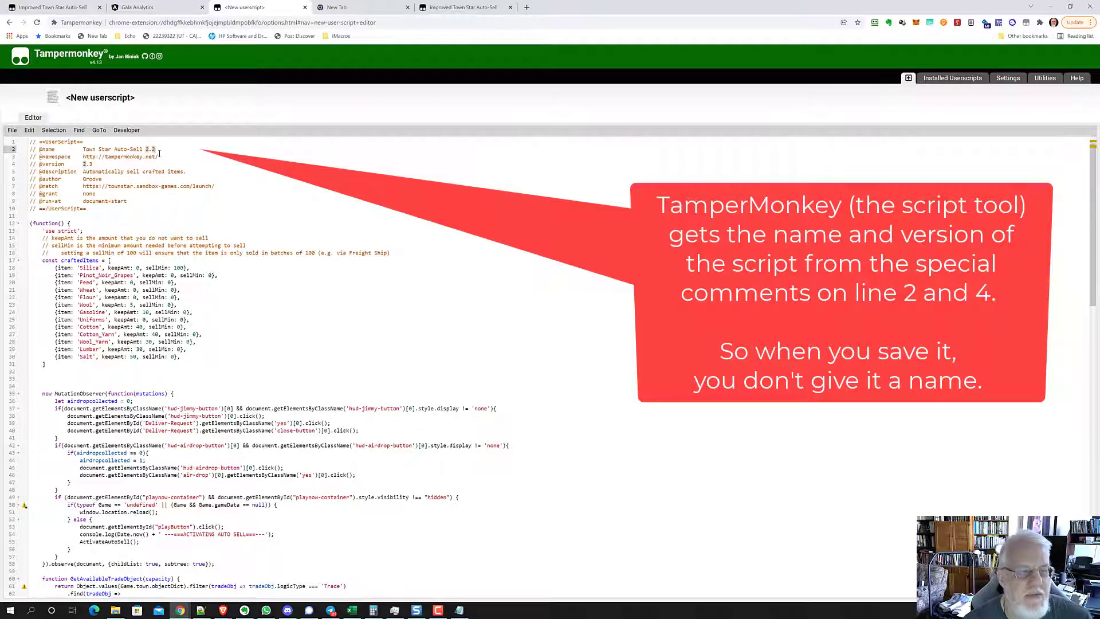
{"action": "type", "text": "3"}
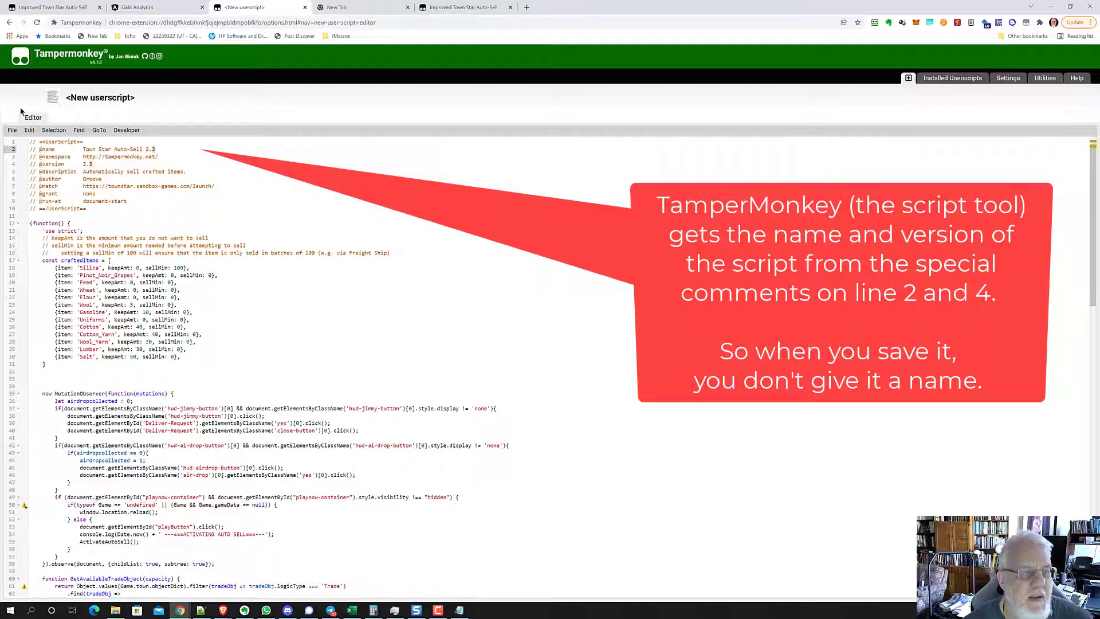
{"action": "left_click", "coordinate": [12, 130]}
{"action": "left_click", "coordinate": [24, 142]}
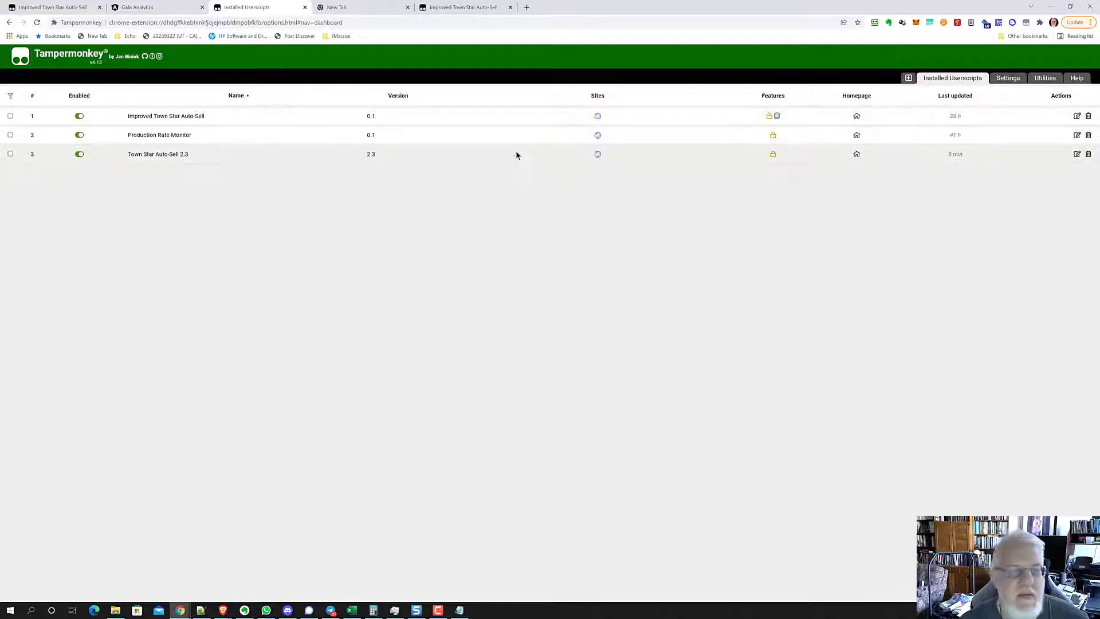
Step: Disable the Improved Town Star Auto-Sell script, and switch to the Town Star game window to reload it
{"action": "left_click", "coordinate": [79, 117]}
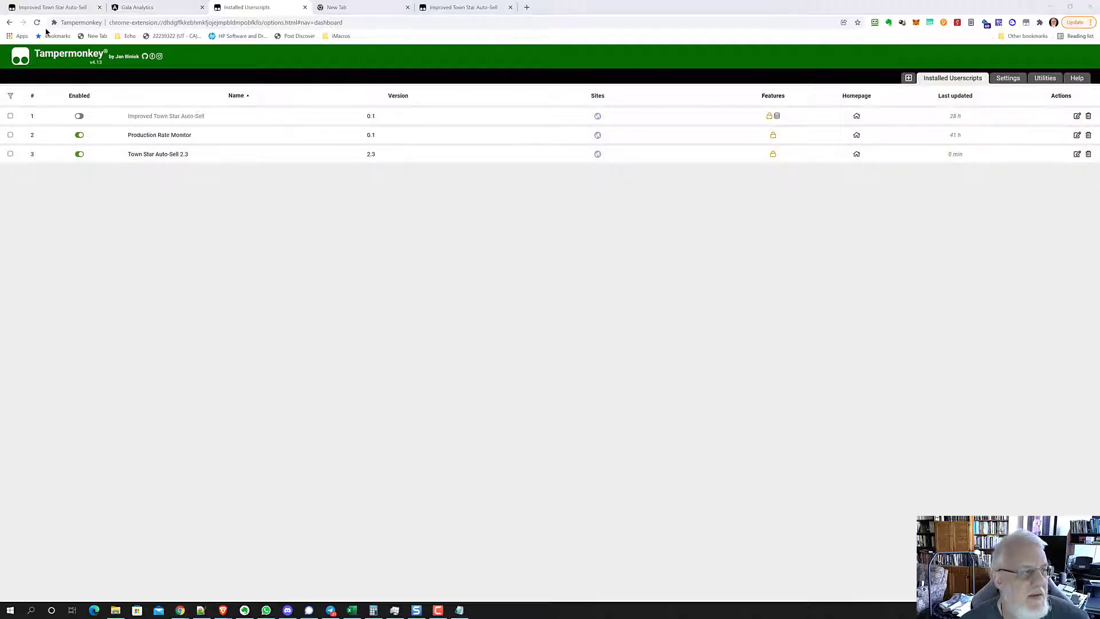
{"action": "key", "text": "alt+Tab"}
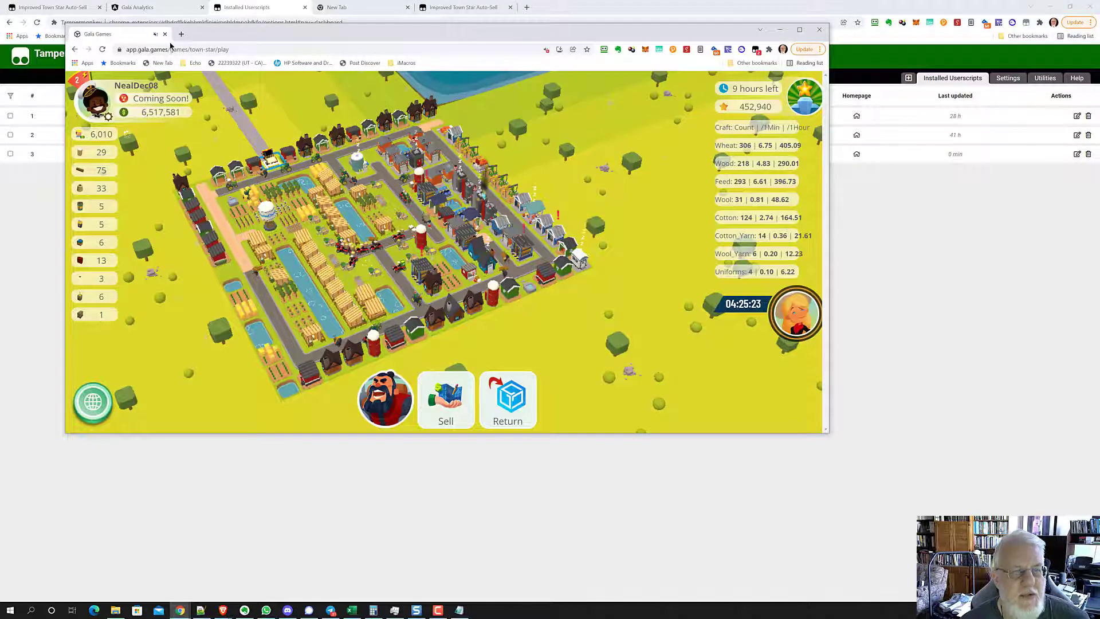
{"action": "key", "text": "F5"}
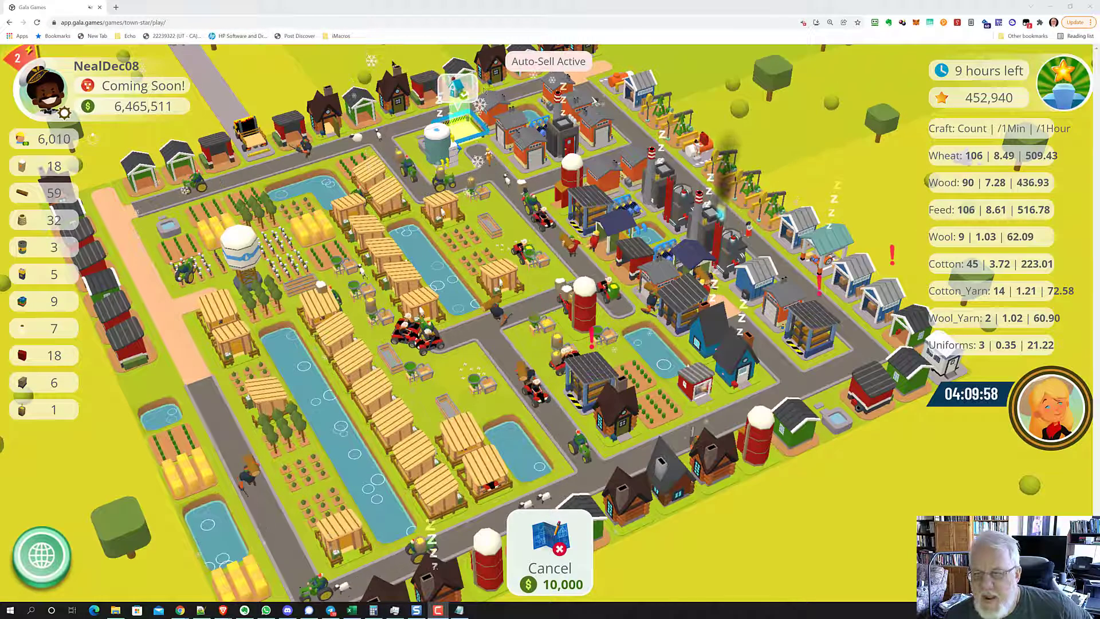
Step: Inspect the silo and industrial buildings in the town, and watch the auto-sell script's trades at the Express Depot
{"action": "left_click", "coordinate": [463, 129]}
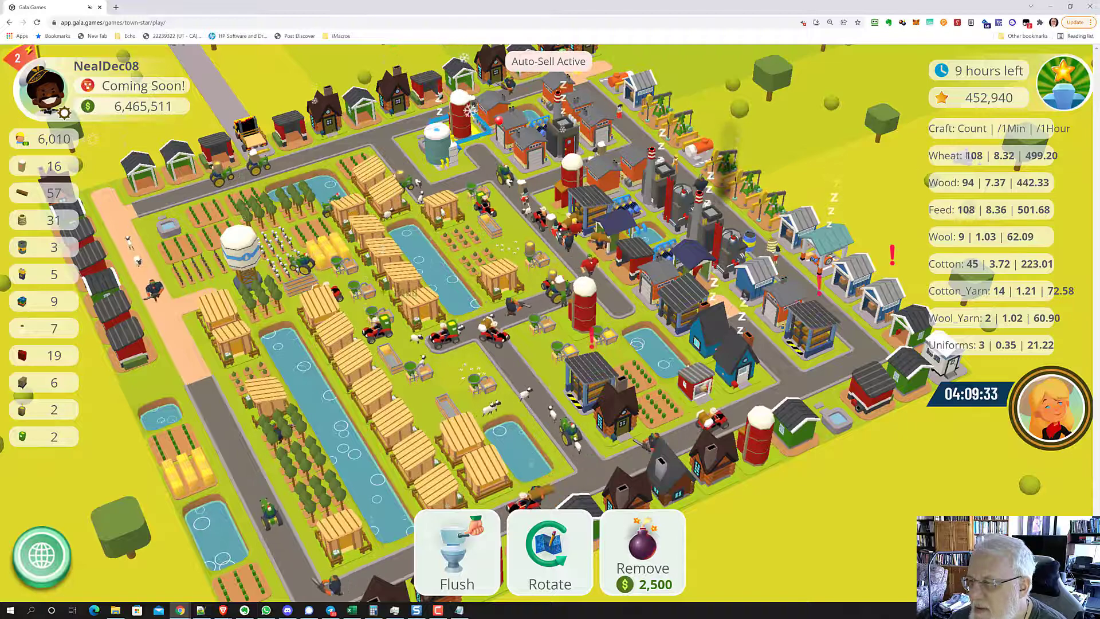
{"action": "left_click_drag", "start_coordinate": [926, 182], "coordinate": [973, 155]}
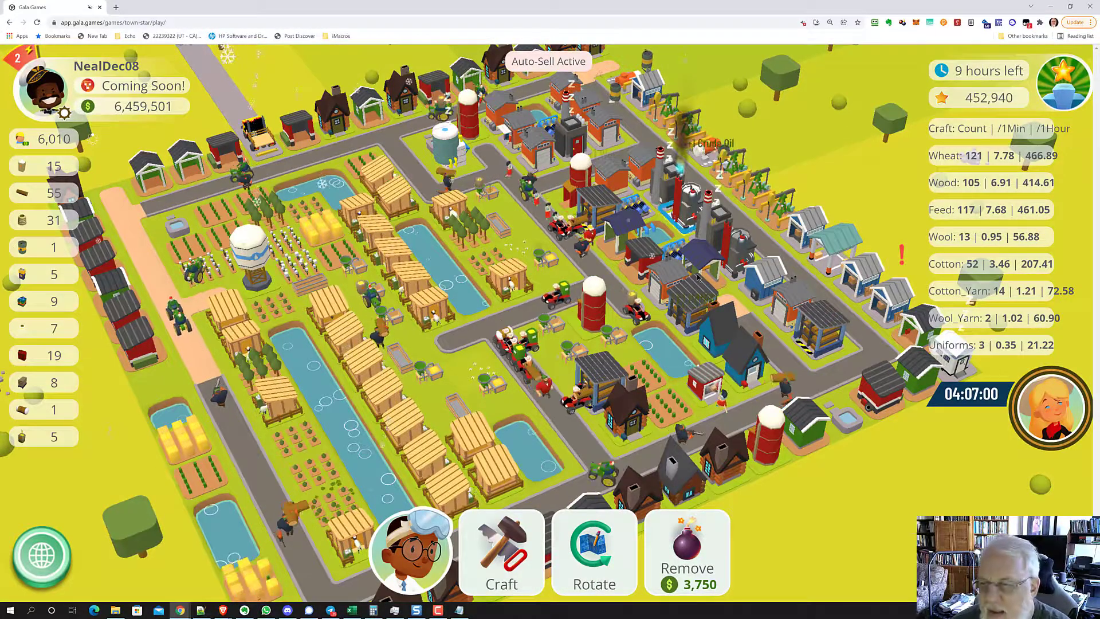
{"action": "left_click", "coordinate": [685, 224]}
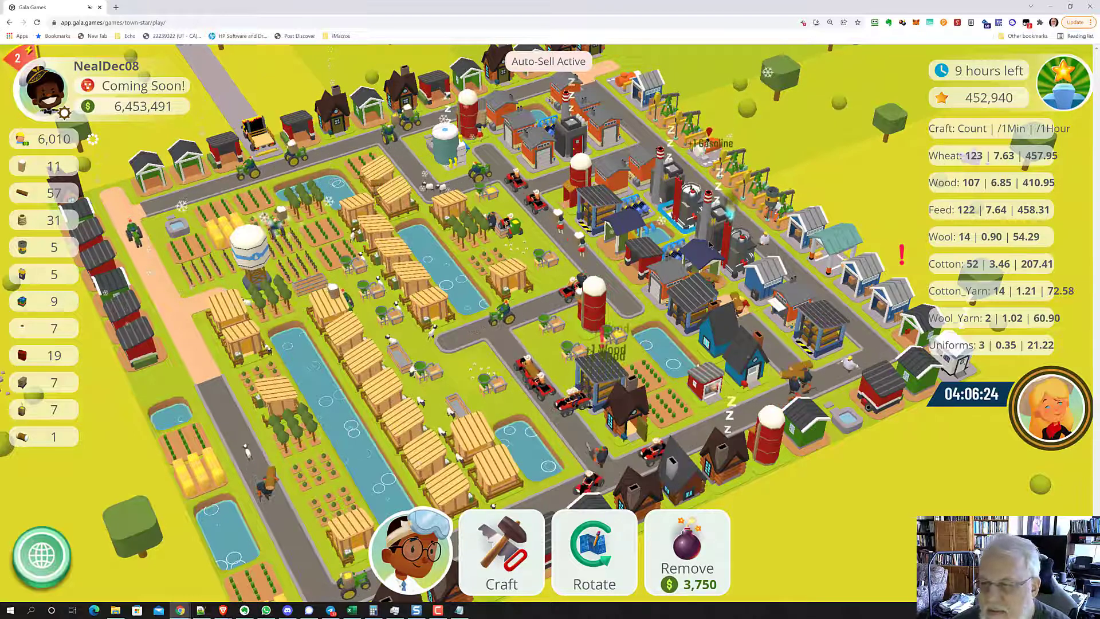
{"action": "left_click", "coordinate": [710, 245]}
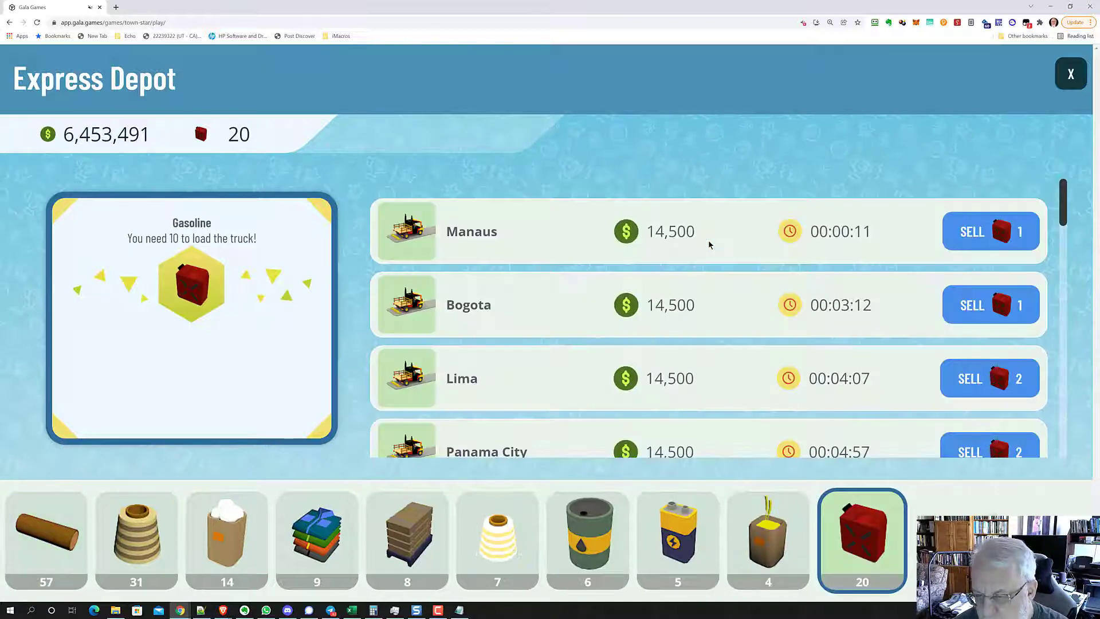
{"action": "left_click", "coordinate": [709, 245]}
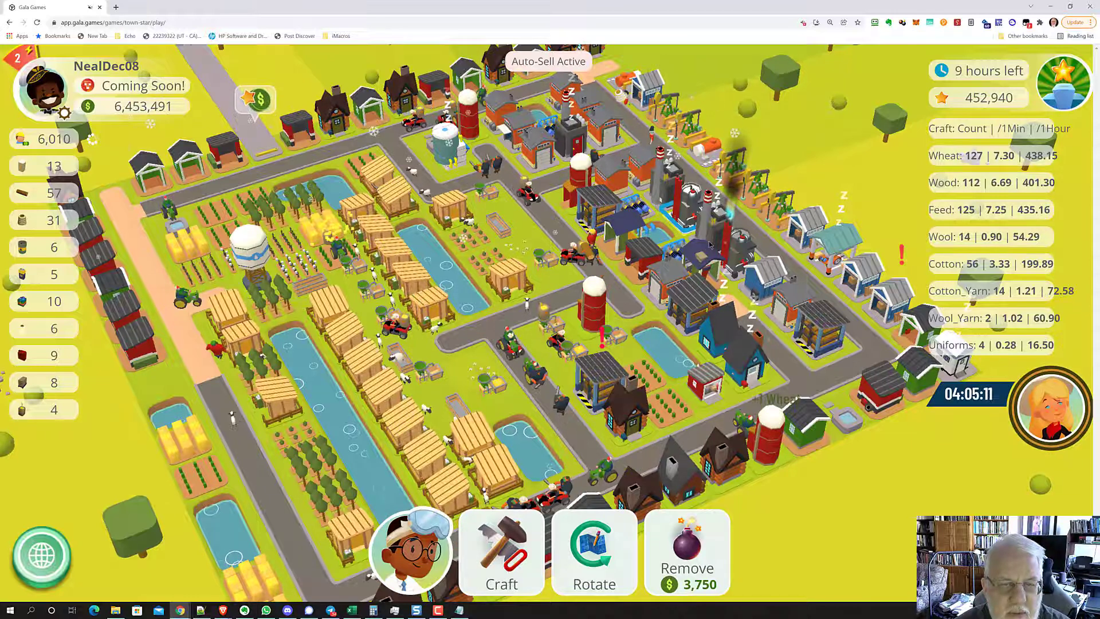
{"action": "left_click", "coordinate": [709, 245]}
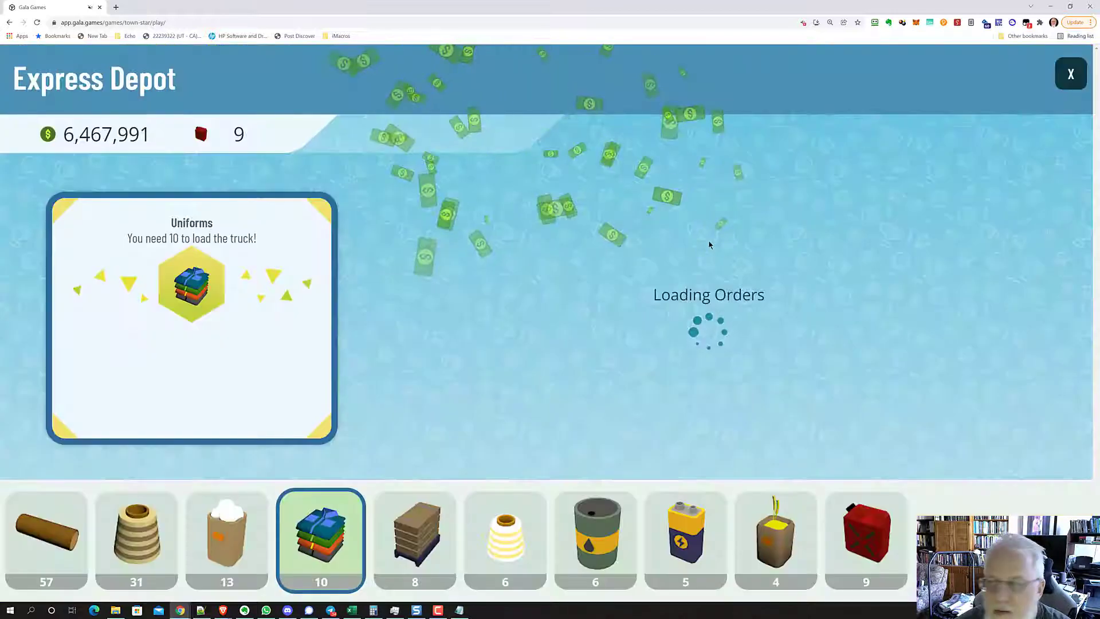
{"action": "left_click", "coordinate": [710, 245]}
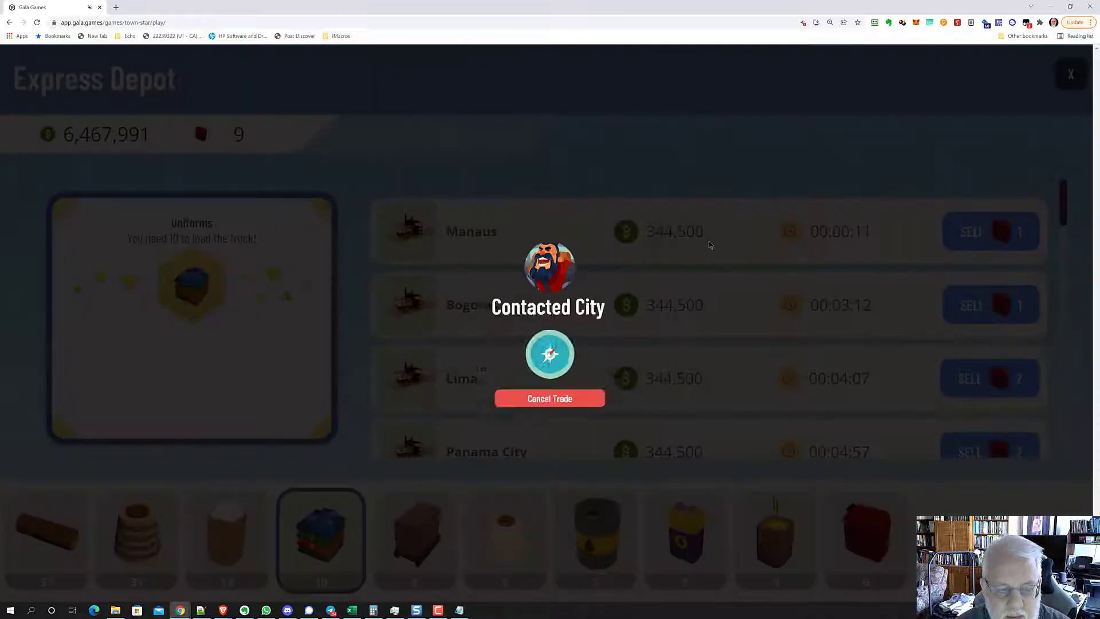